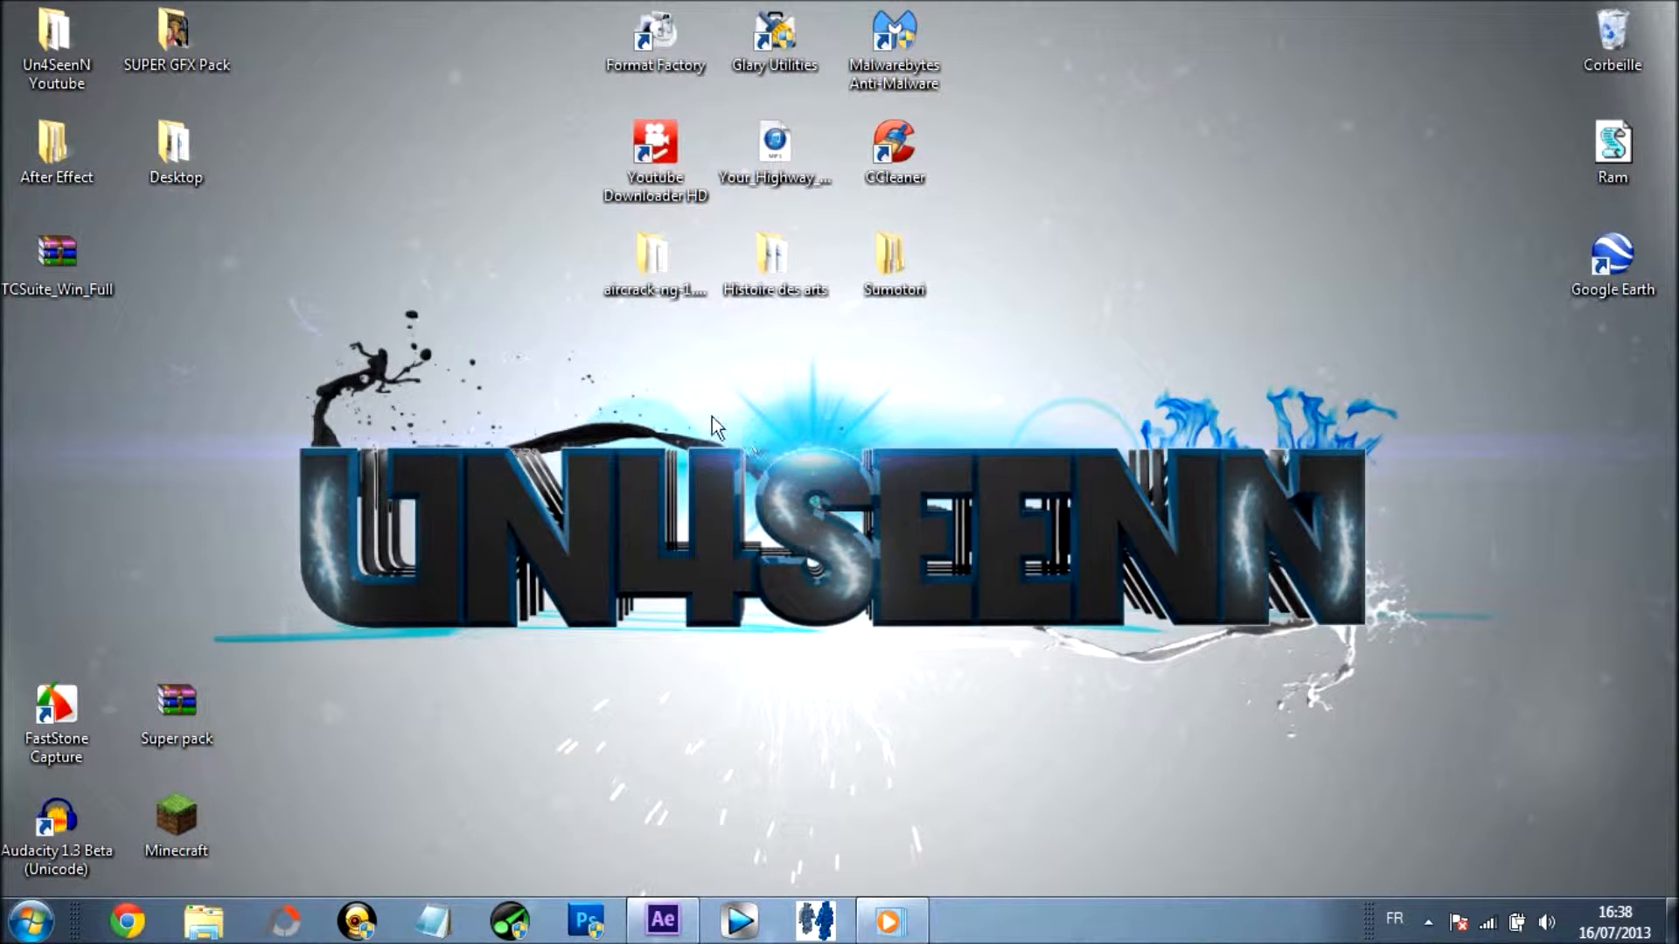
# Switch to the media player, play back the finished intro video and close the player
pyautogui.click(887, 920)
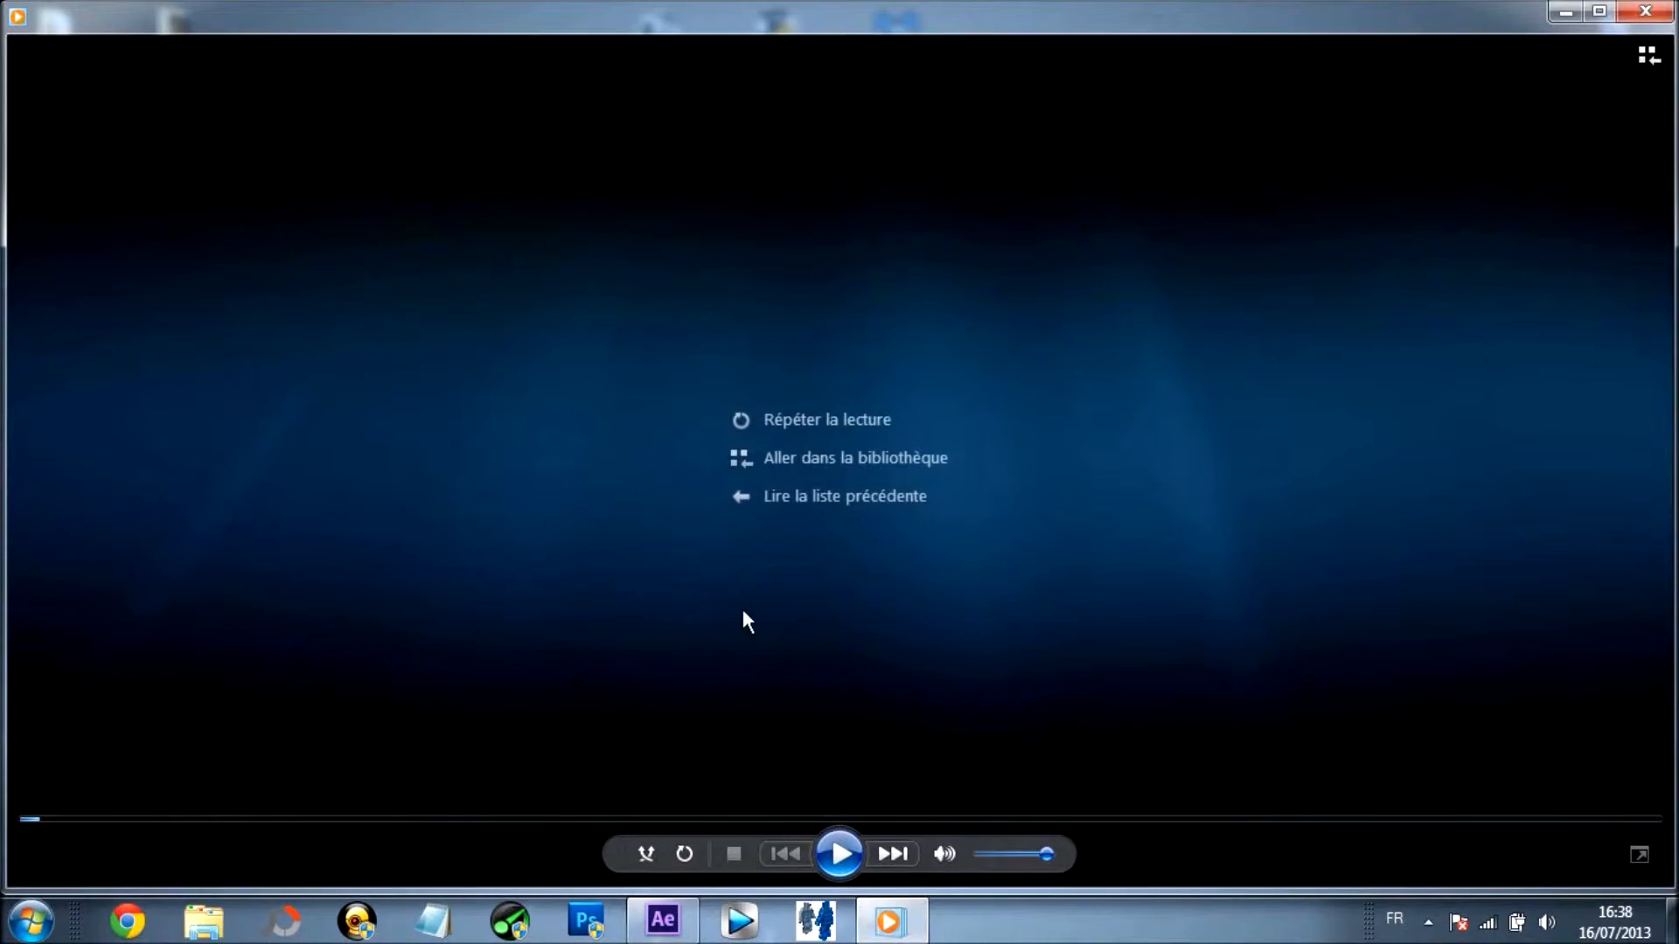
pyautogui.click(837, 852)
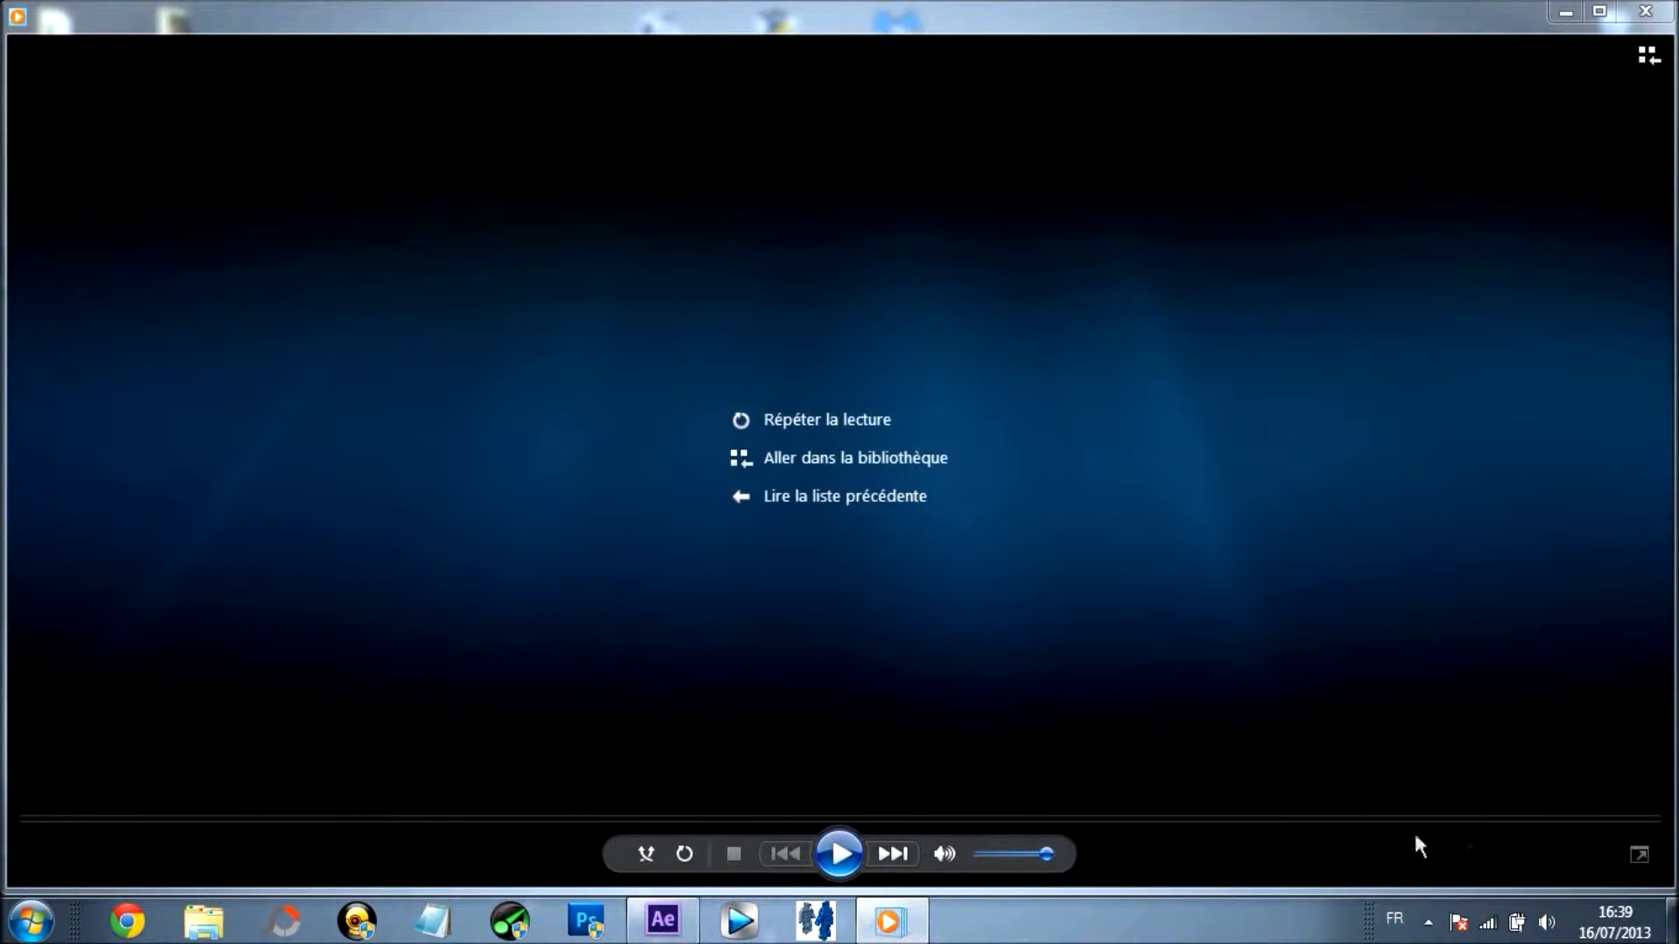
pyautogui.click(850, 851)
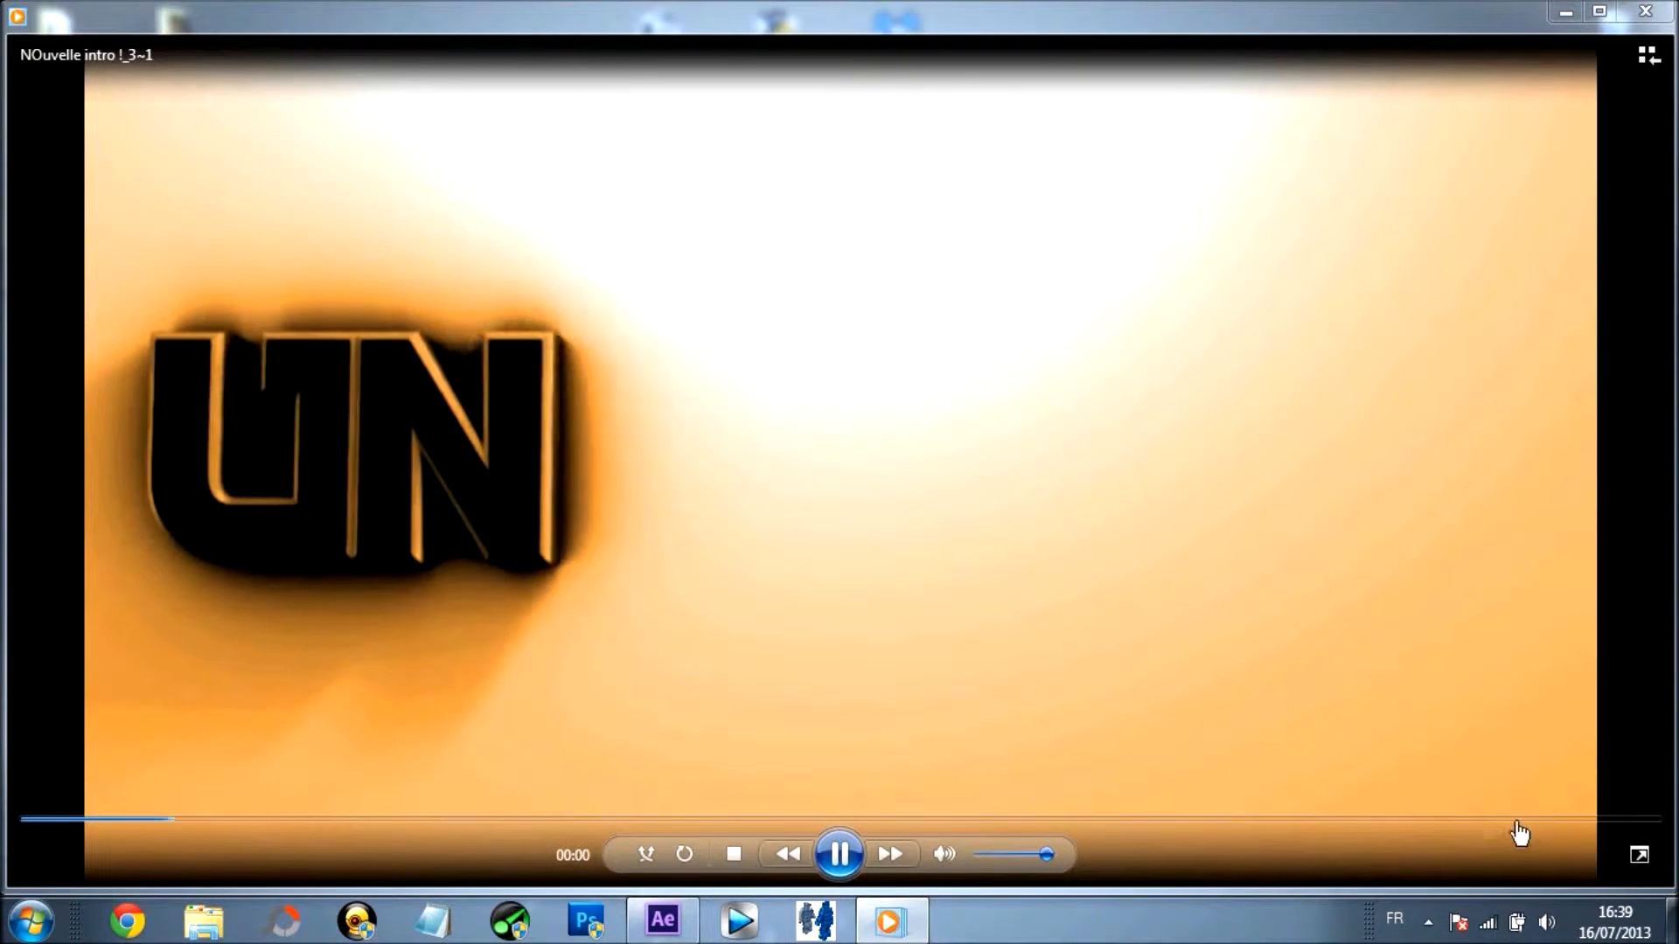
pyautogui.click(1462, 822)
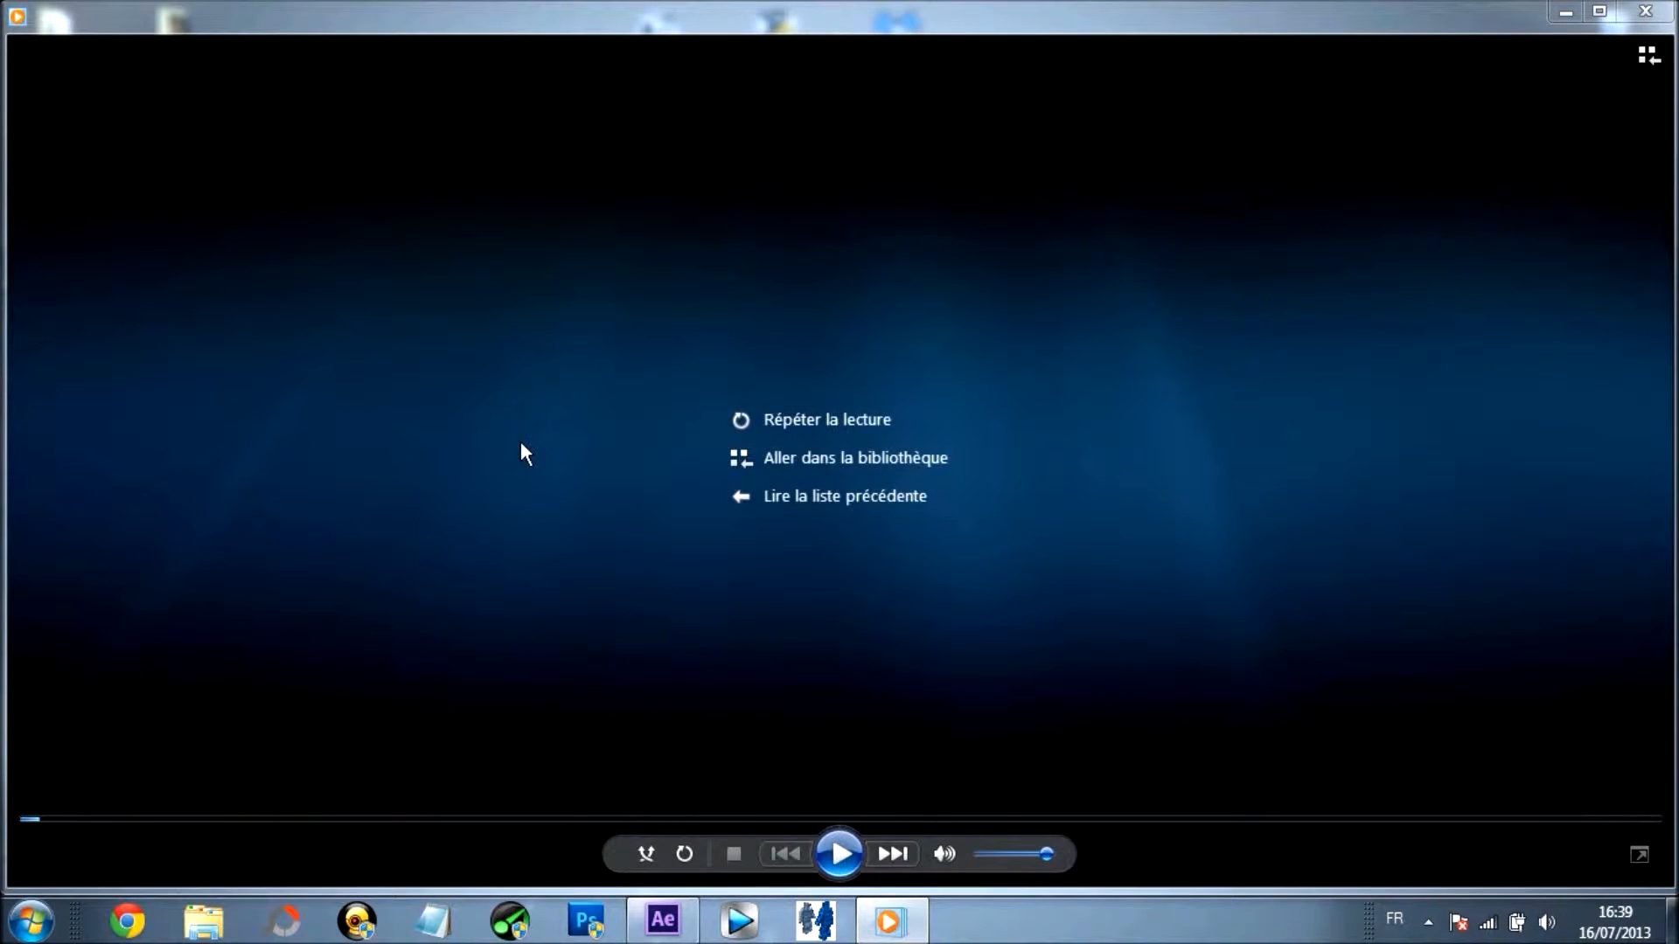
pyautogui.click(1638, 14)
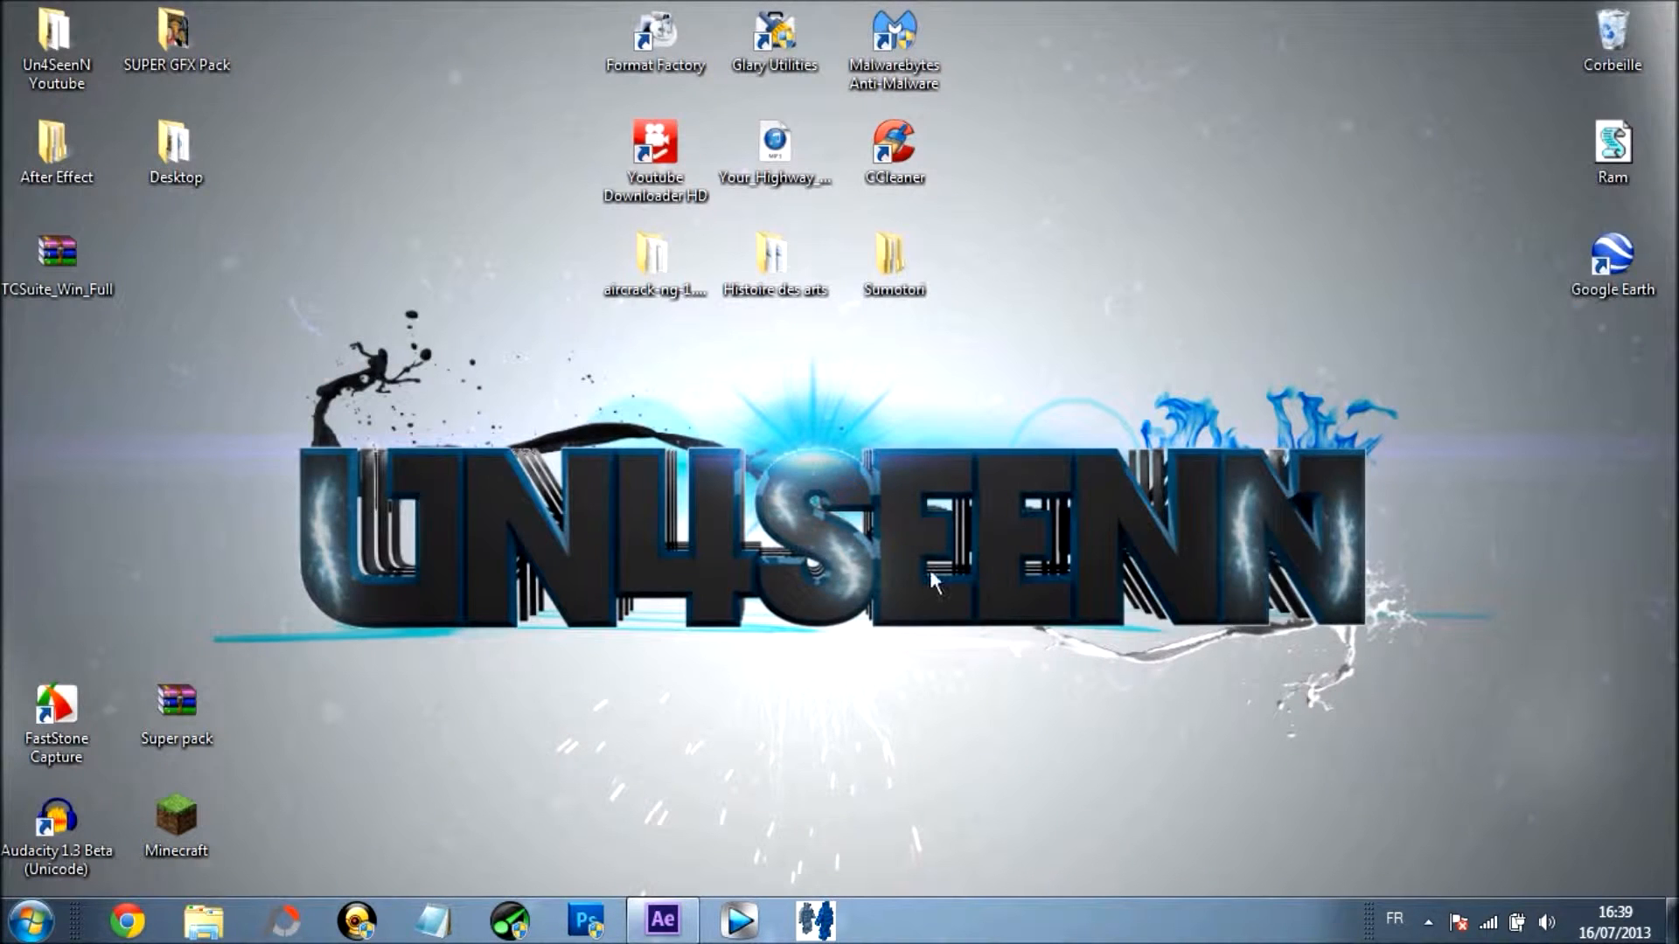
# Switch to After Effects and create a composition from the Intro Un4SeenN 2.wmv footage
pyautogui.click(662, 920)
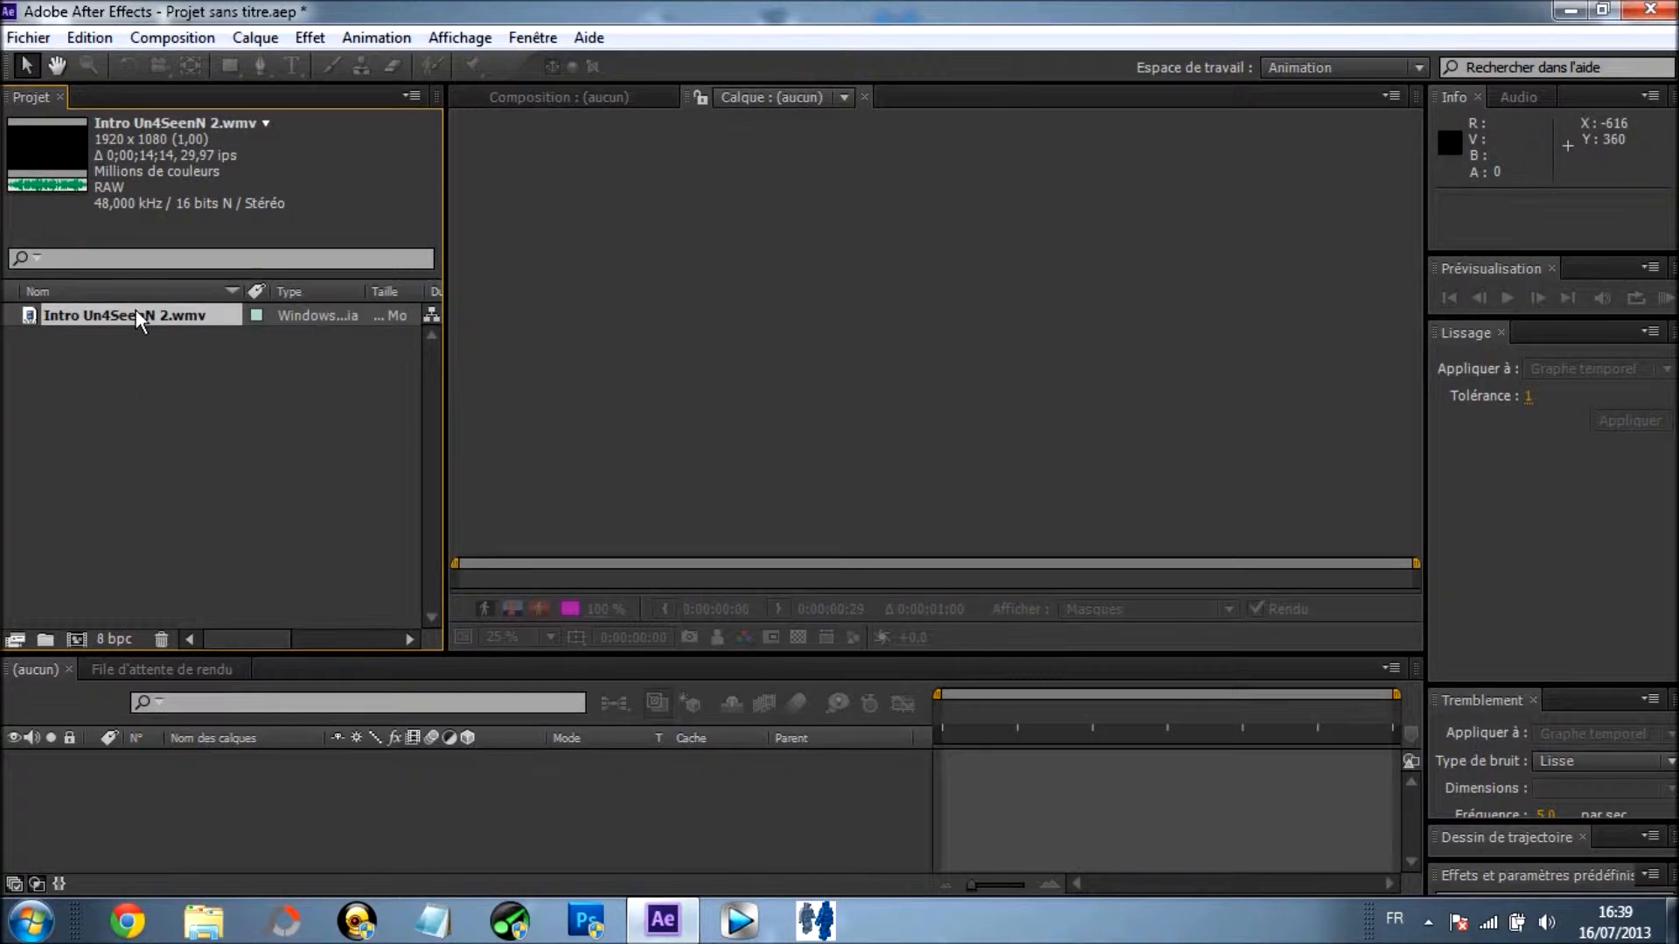
pyautogui.moveTo(135, 314); pyautogui.dragTo(911, 348)
pyautogui.moveTo(166, 318); pyautogui.dragTo(949, 320)
pyautogui.moveTo(160, 319); pyautogui.dragTo(400, 794)
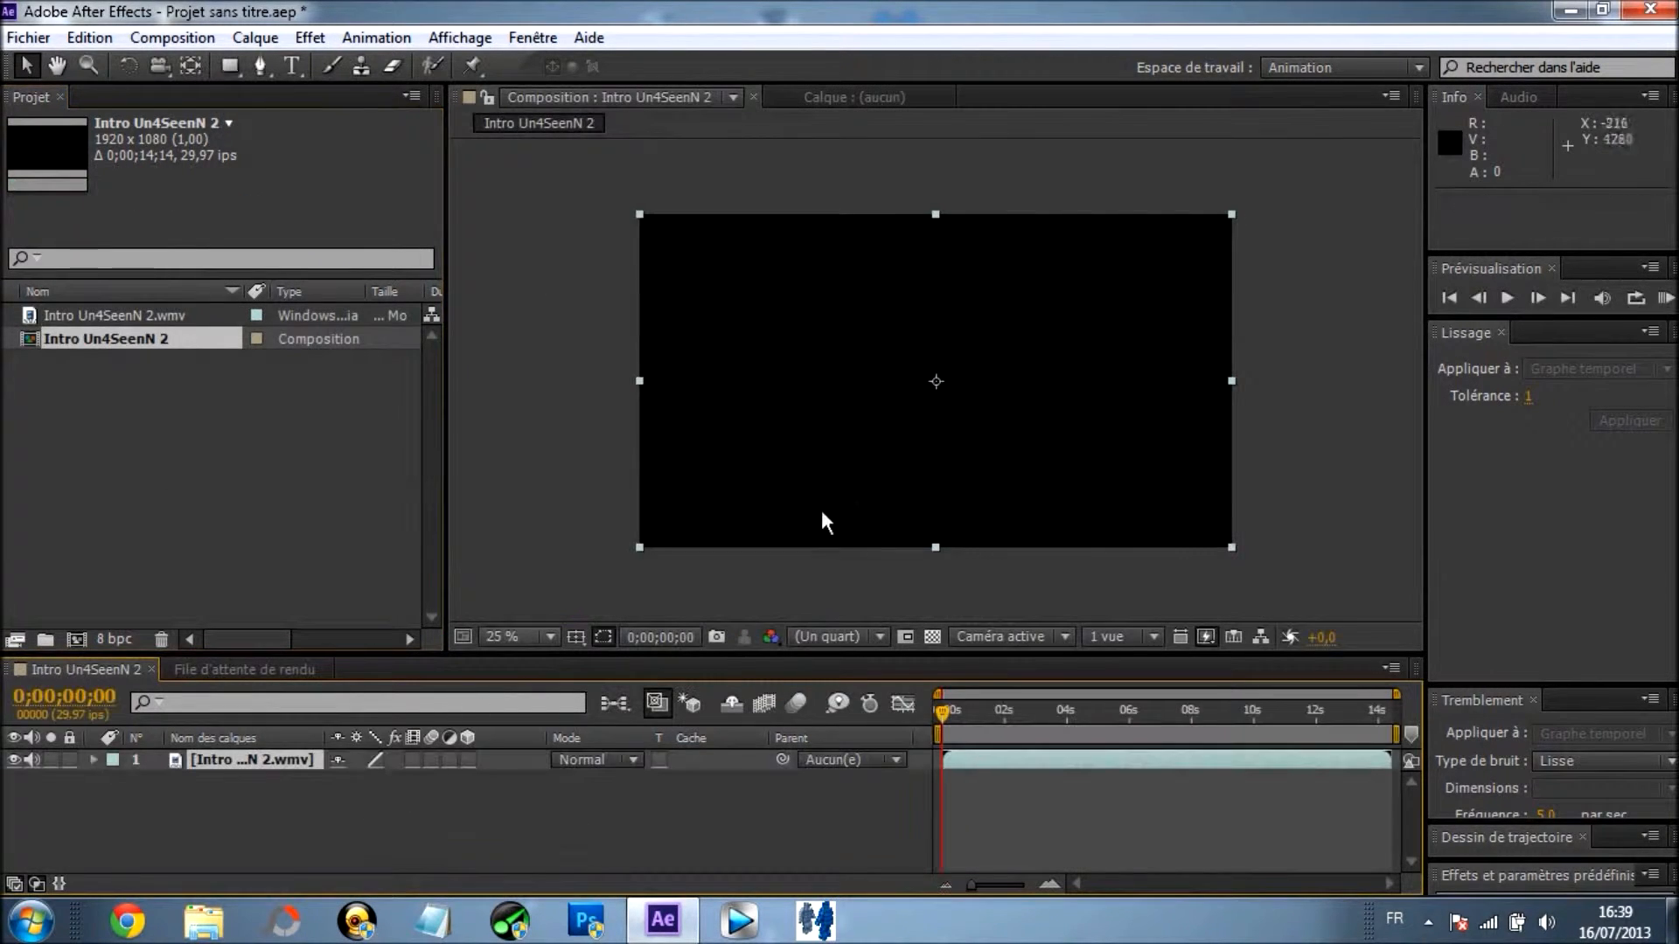
# Move the current time to about 6 seconds, where the title text is visible, and briefly preview the composition
pyautogui.click(233, 753)
pyautogui.moveTo(944, 714); pyautogui.dragTo(1133, 724)
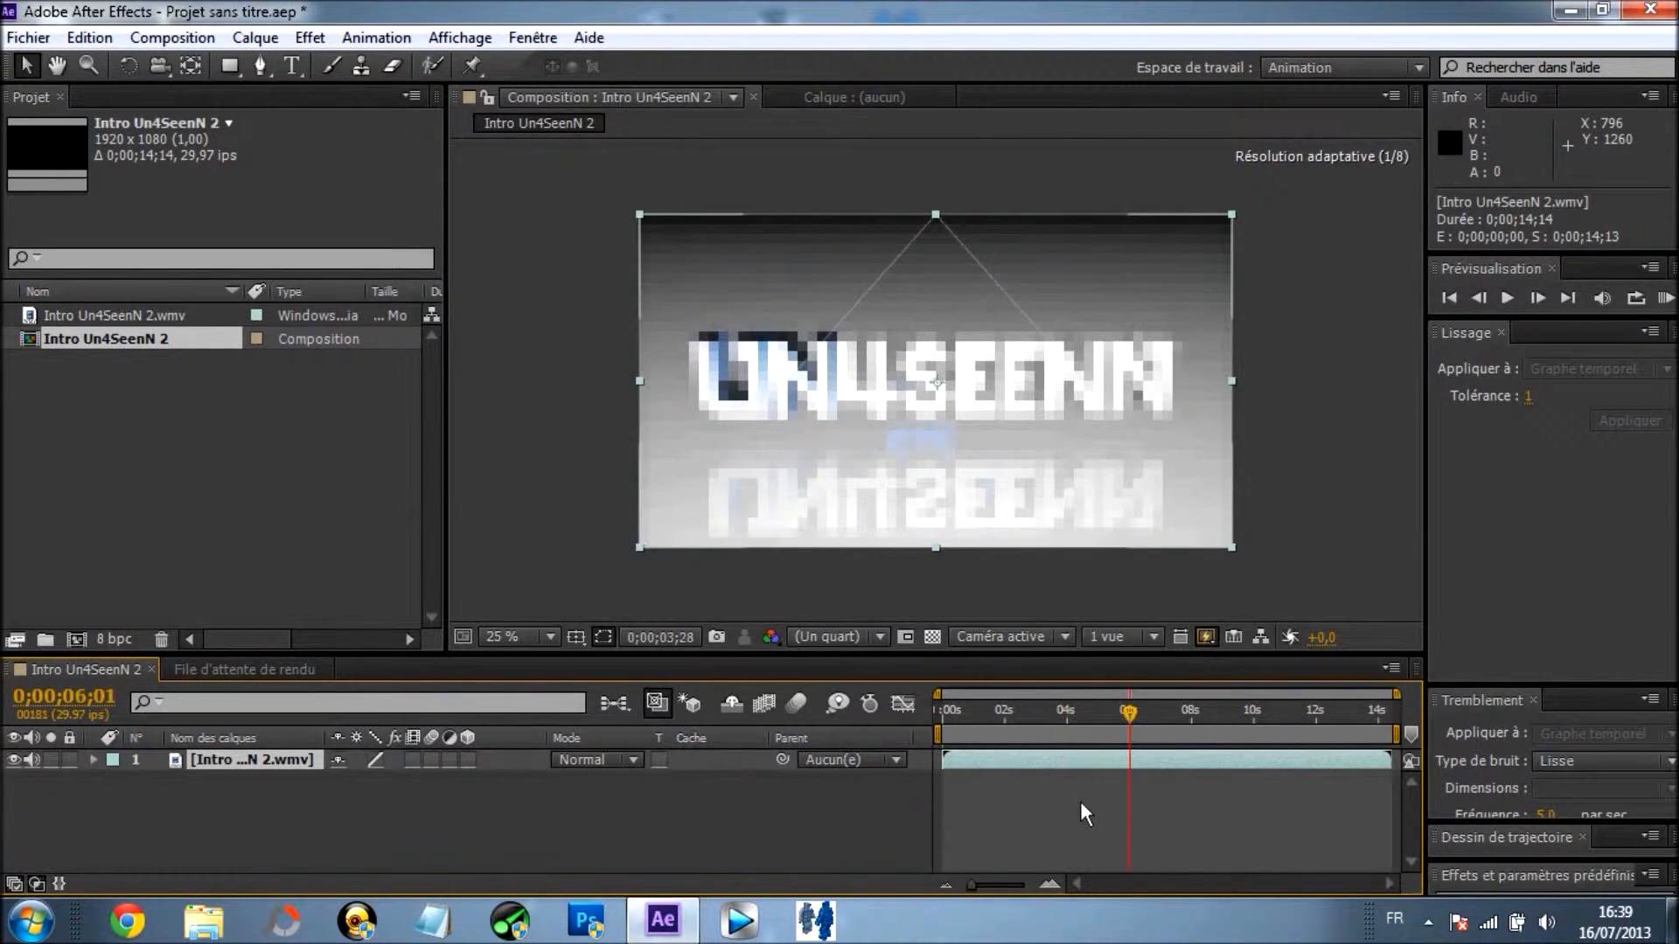
pyautogui.press('space')
pyautogui.press('space')
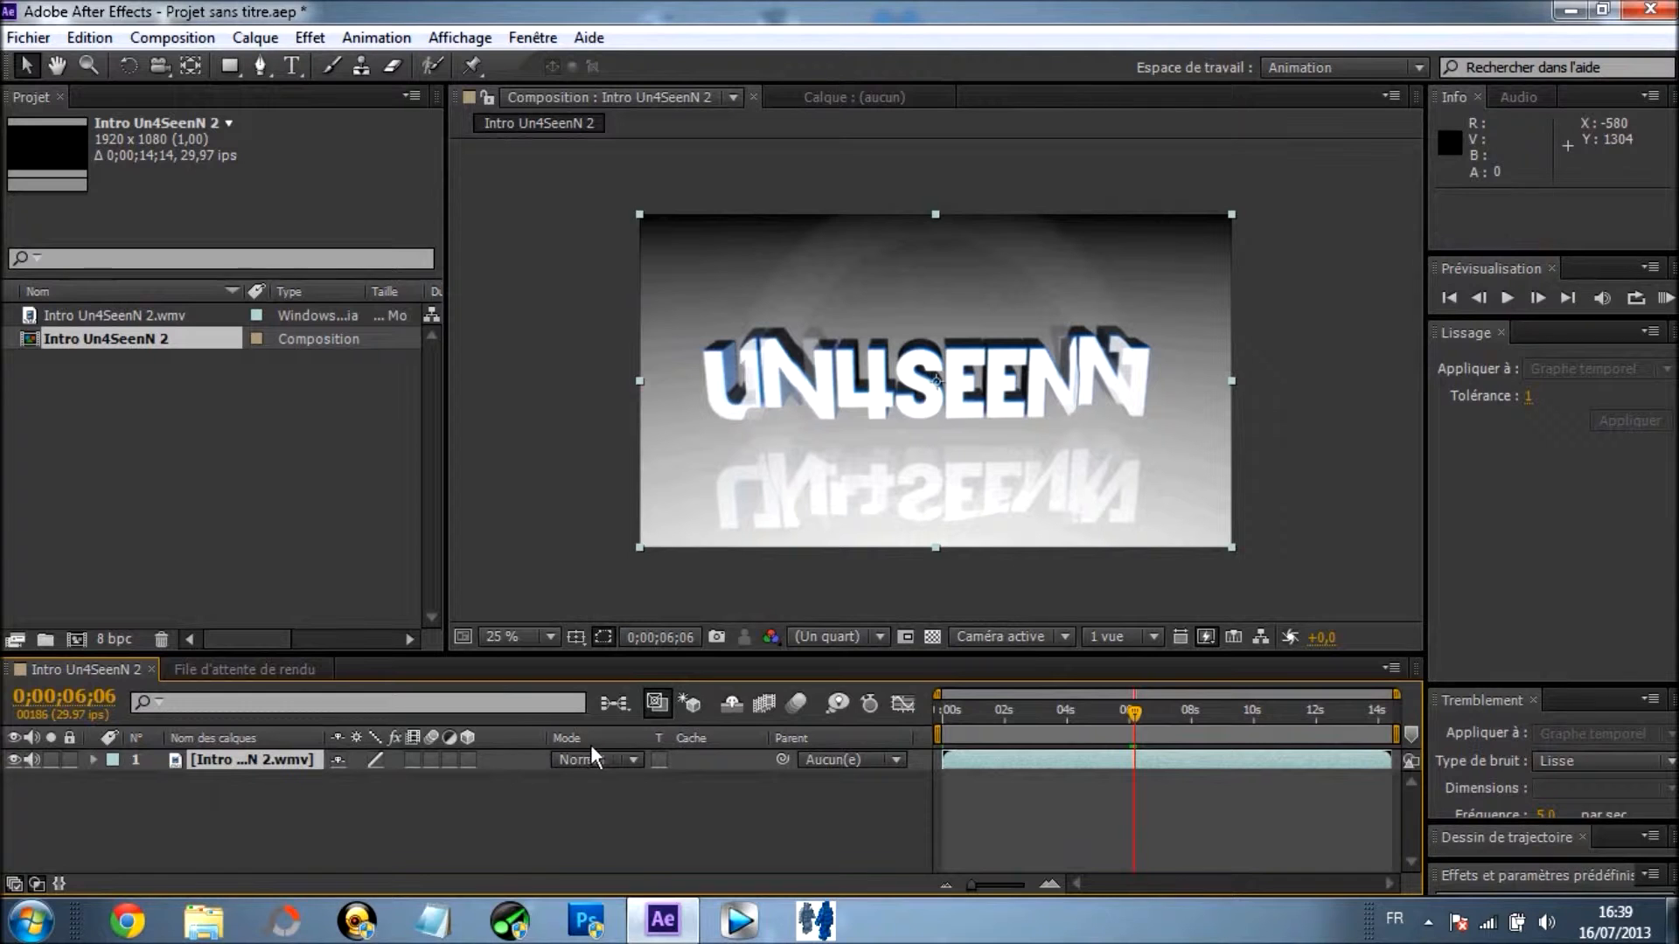
pyautogui.click(608, 762)
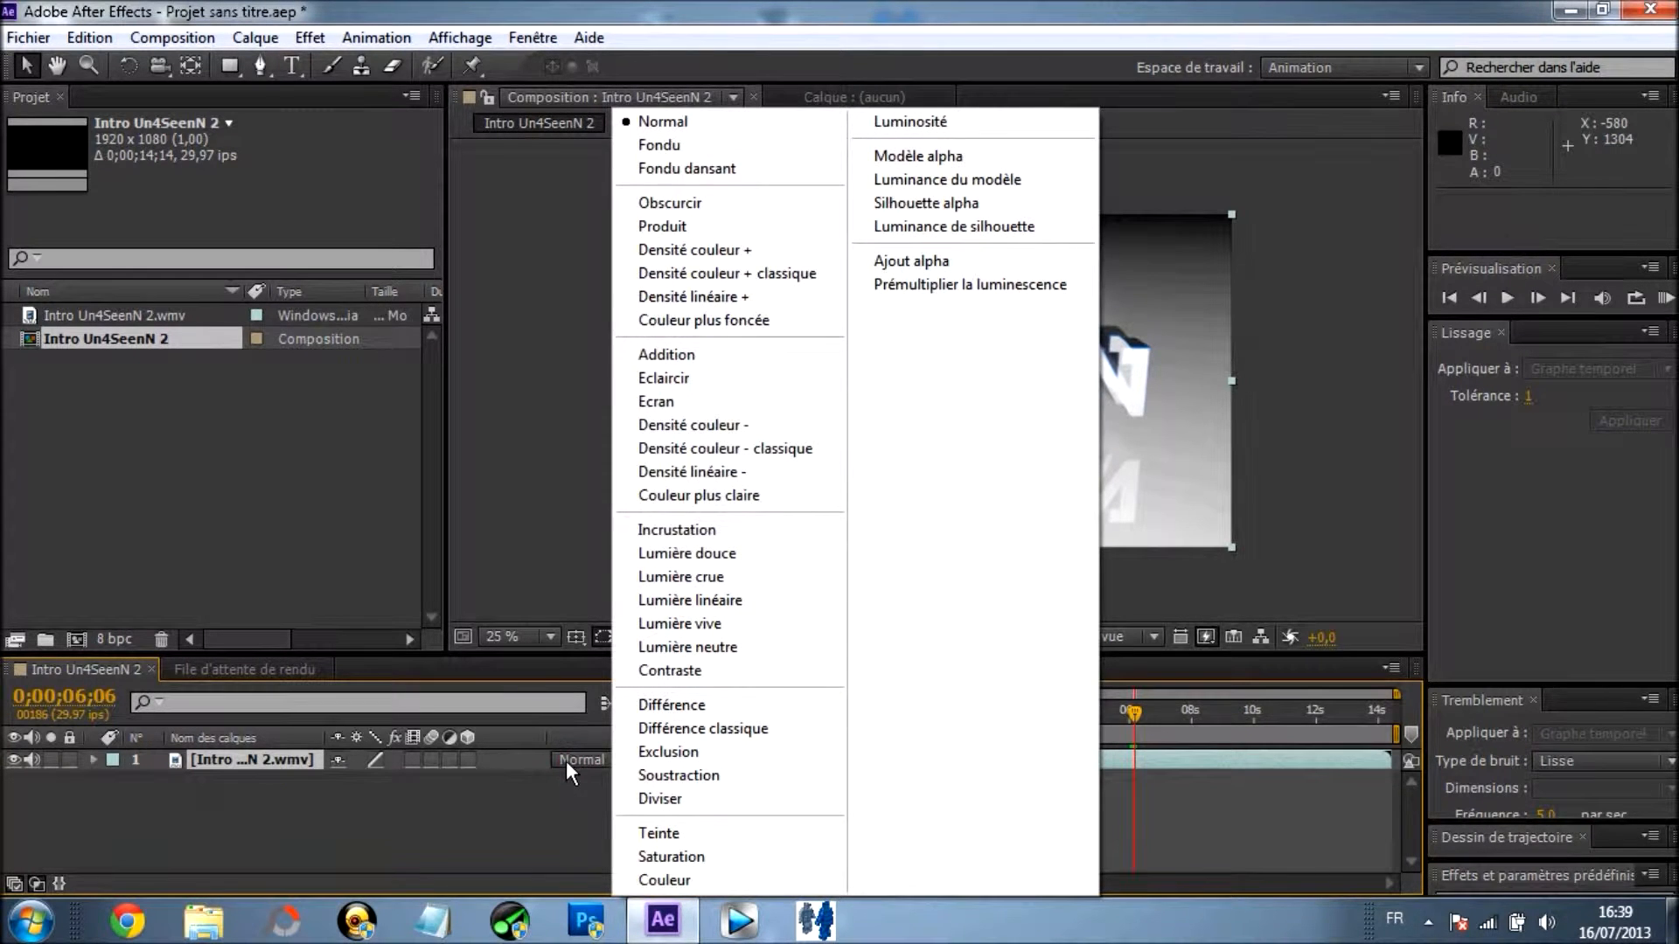
pyautogui.click(512, 743)
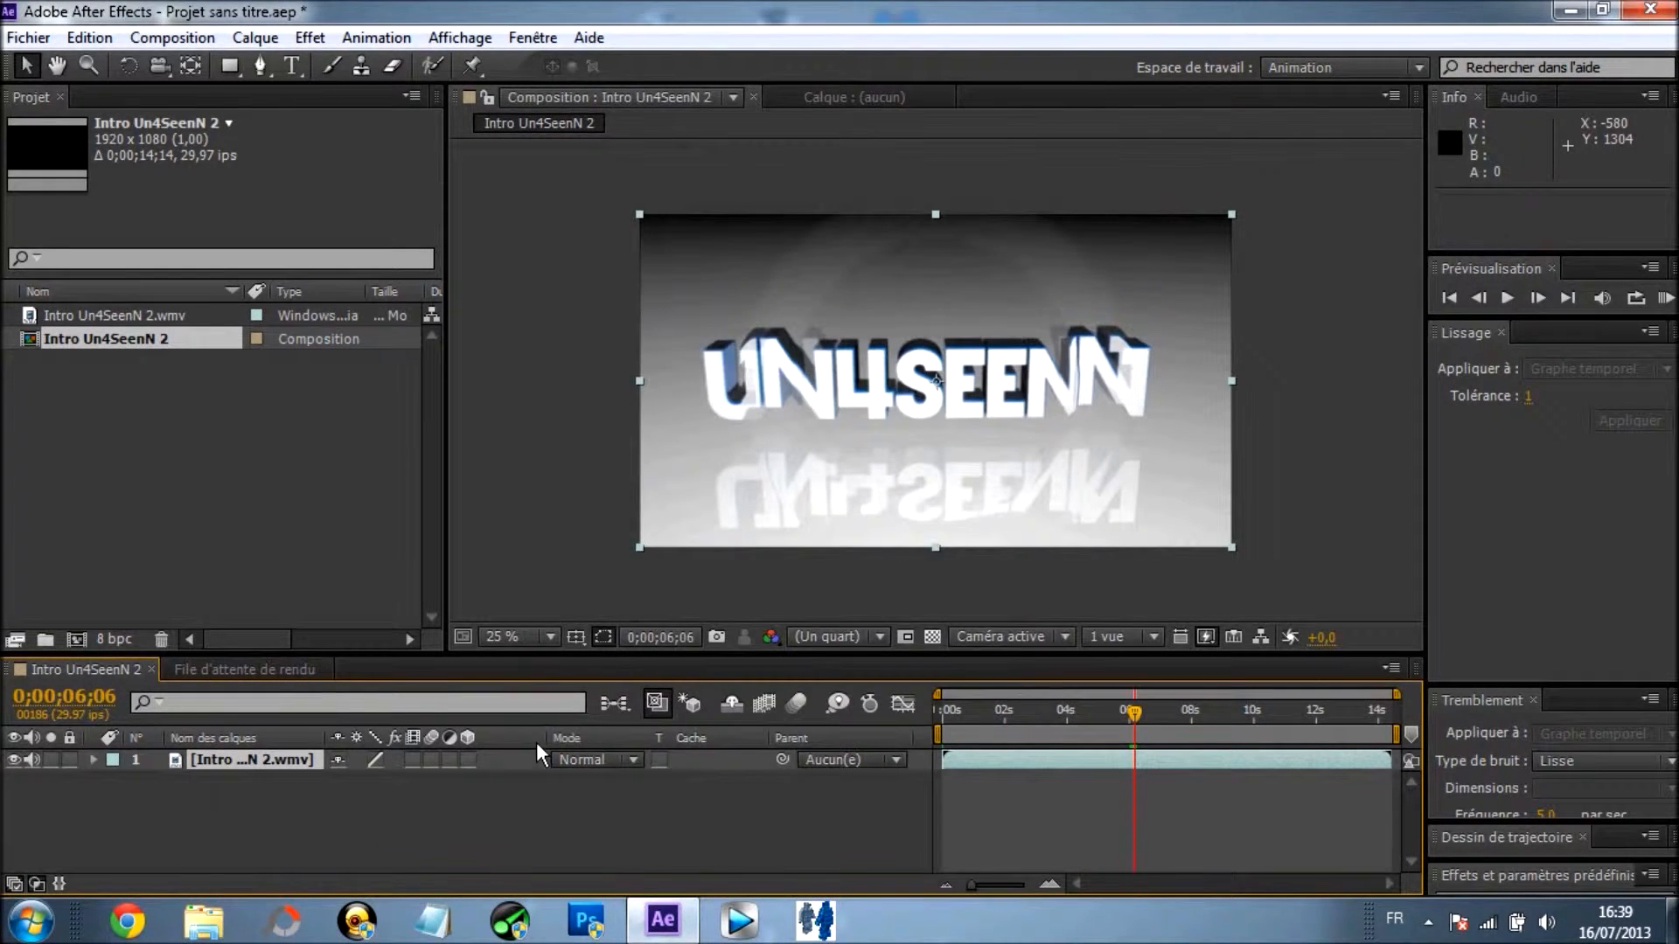
pyautogui.rightClick(518, 737)
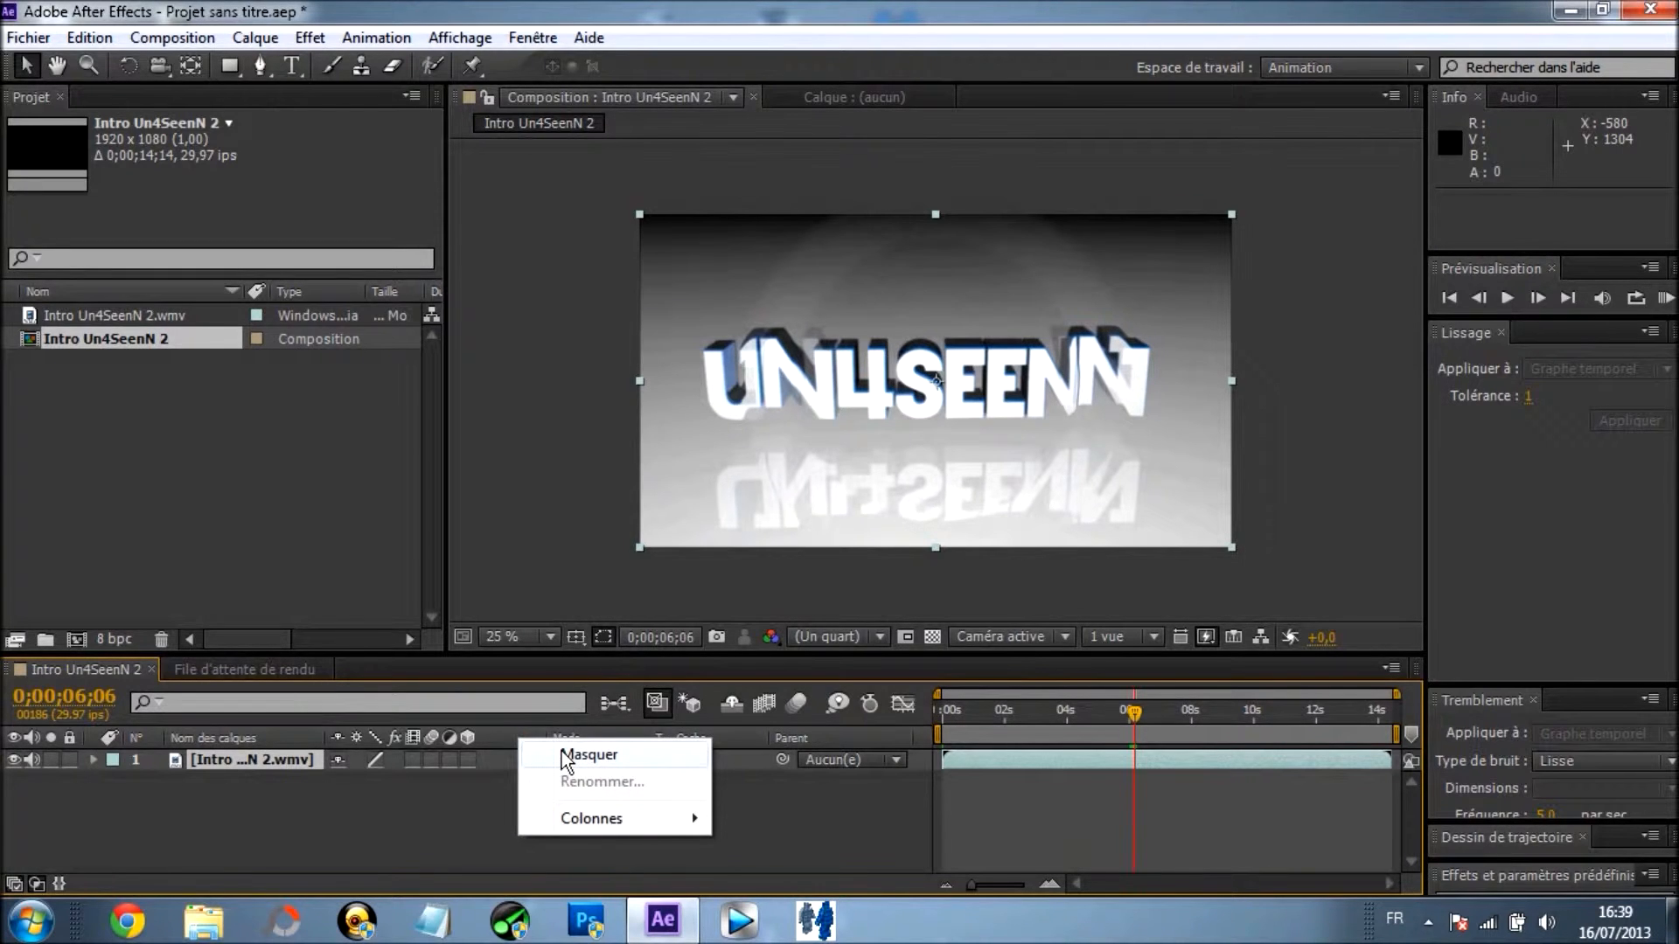
pyautogui.moveTo(565, 820)
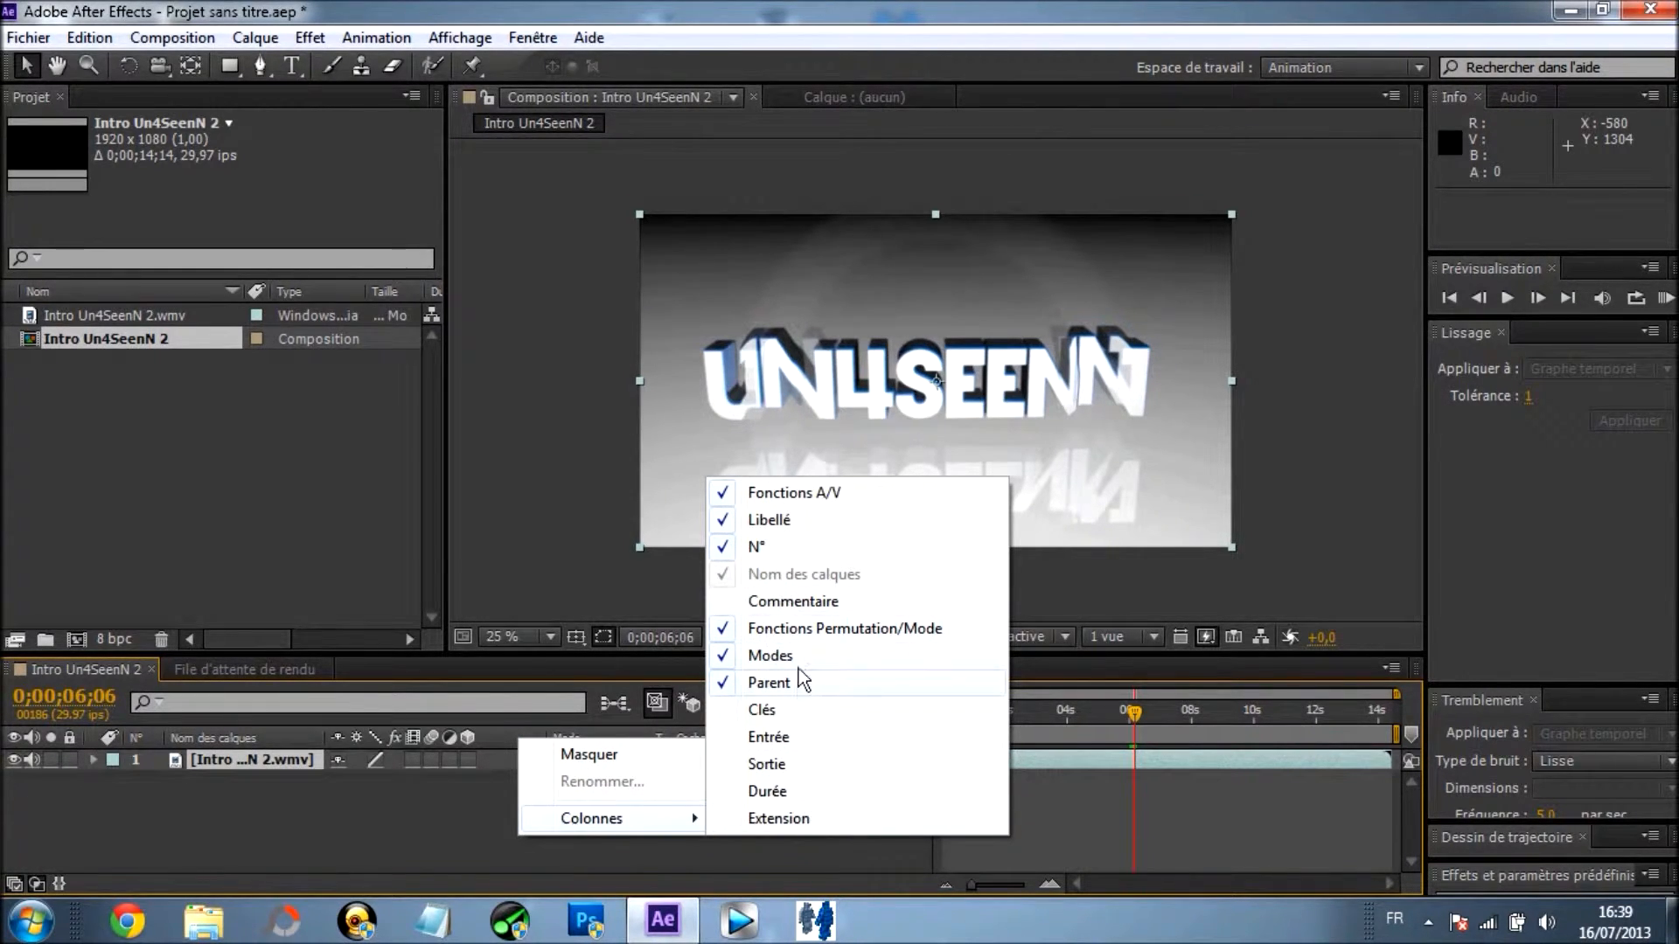
pyautogui.click(255, 775)
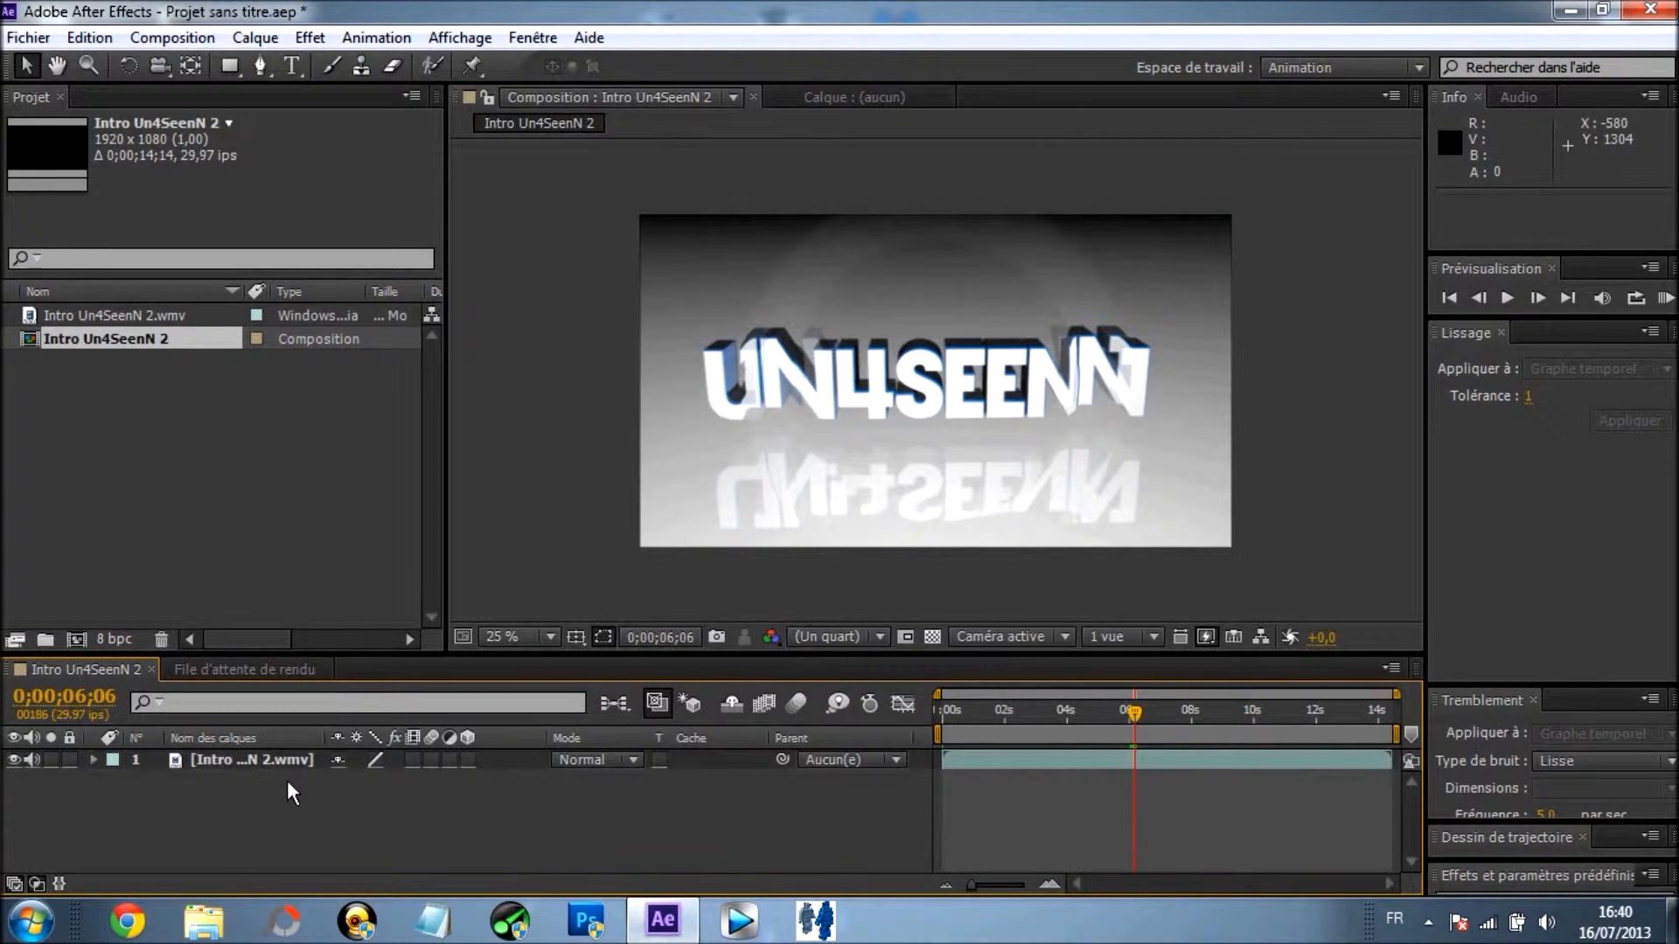
# Duplicate the Intro Un4SeenN 2.wmv layer twice to have three identical layers
pyautogui.click(277, 760)
pyautogui.hotkey('ctrl', 'd')
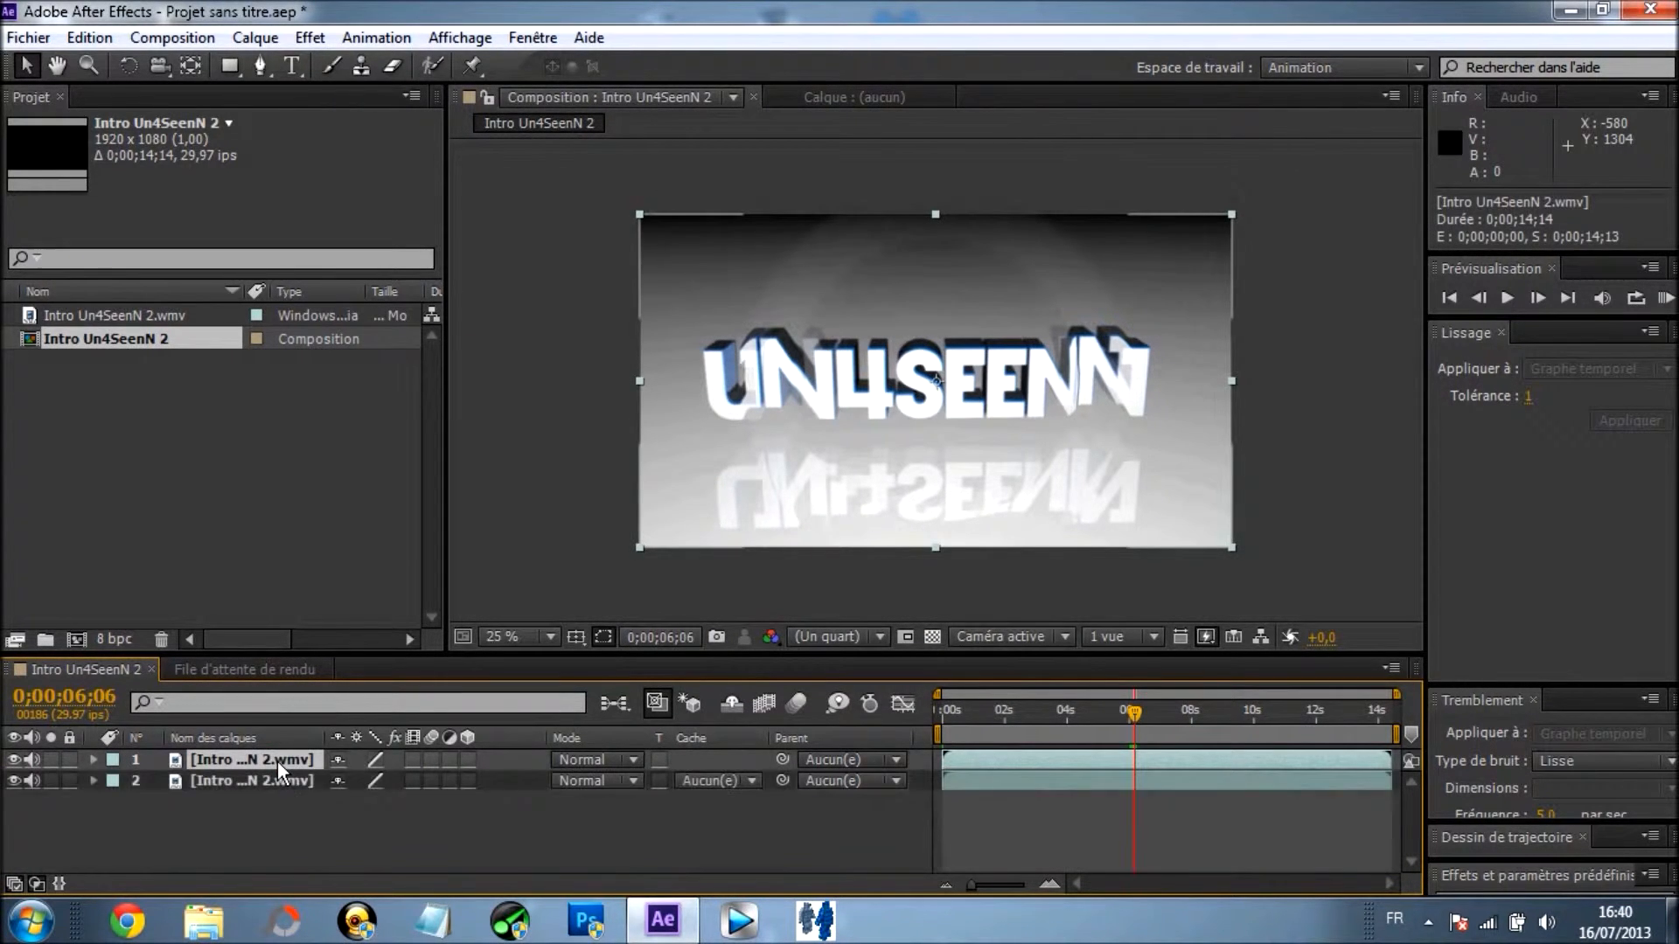
pyautogui.hotkey('ctrl', 'd')
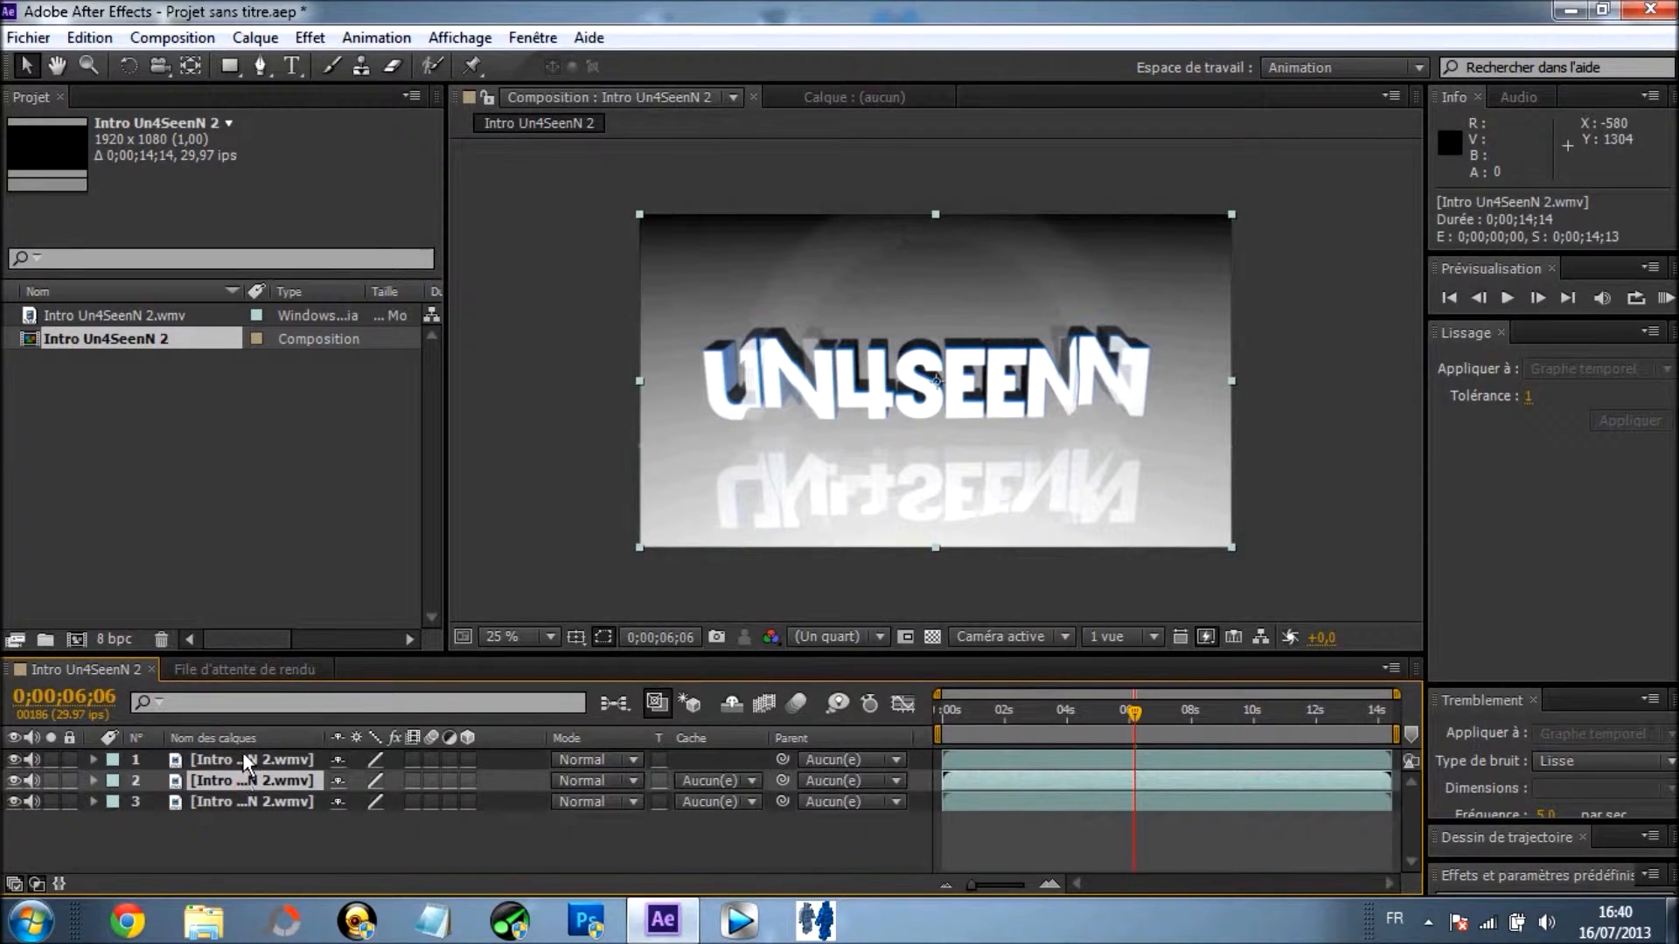
pyautogui.click(238, 797)
# Set the blending mode of all three video layers to Addition
pyautogui.click(238, 764)
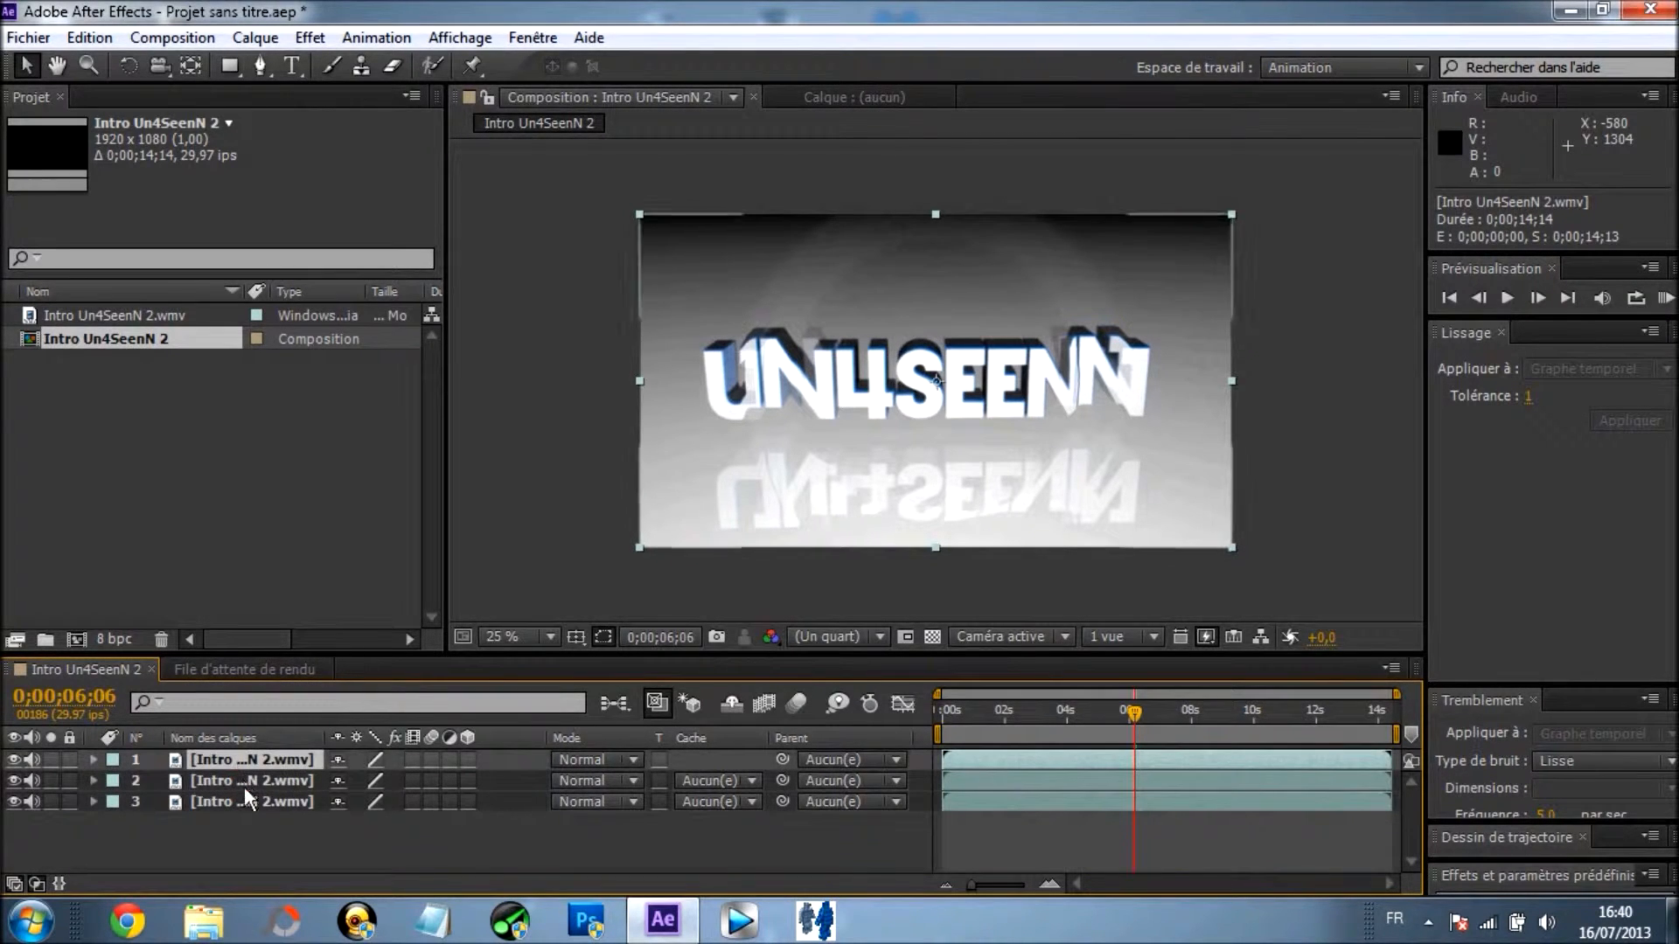
pyautogui.click(605, 759)
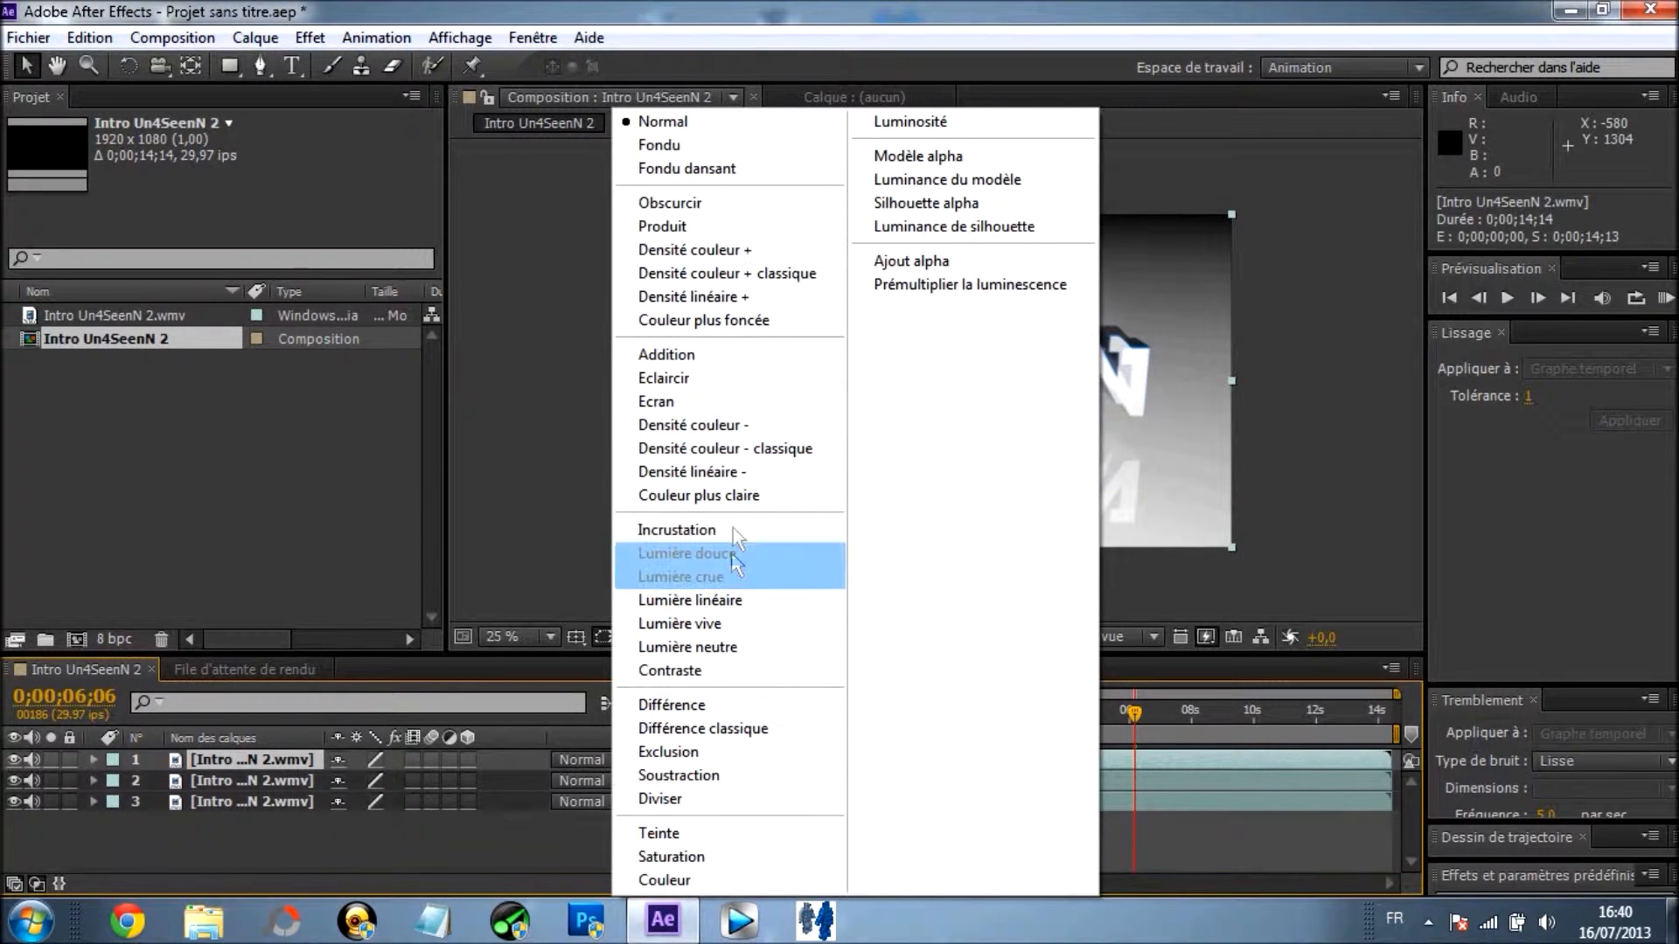
pyautogui.click(717, 355)
pyautogui.click(594, 777)
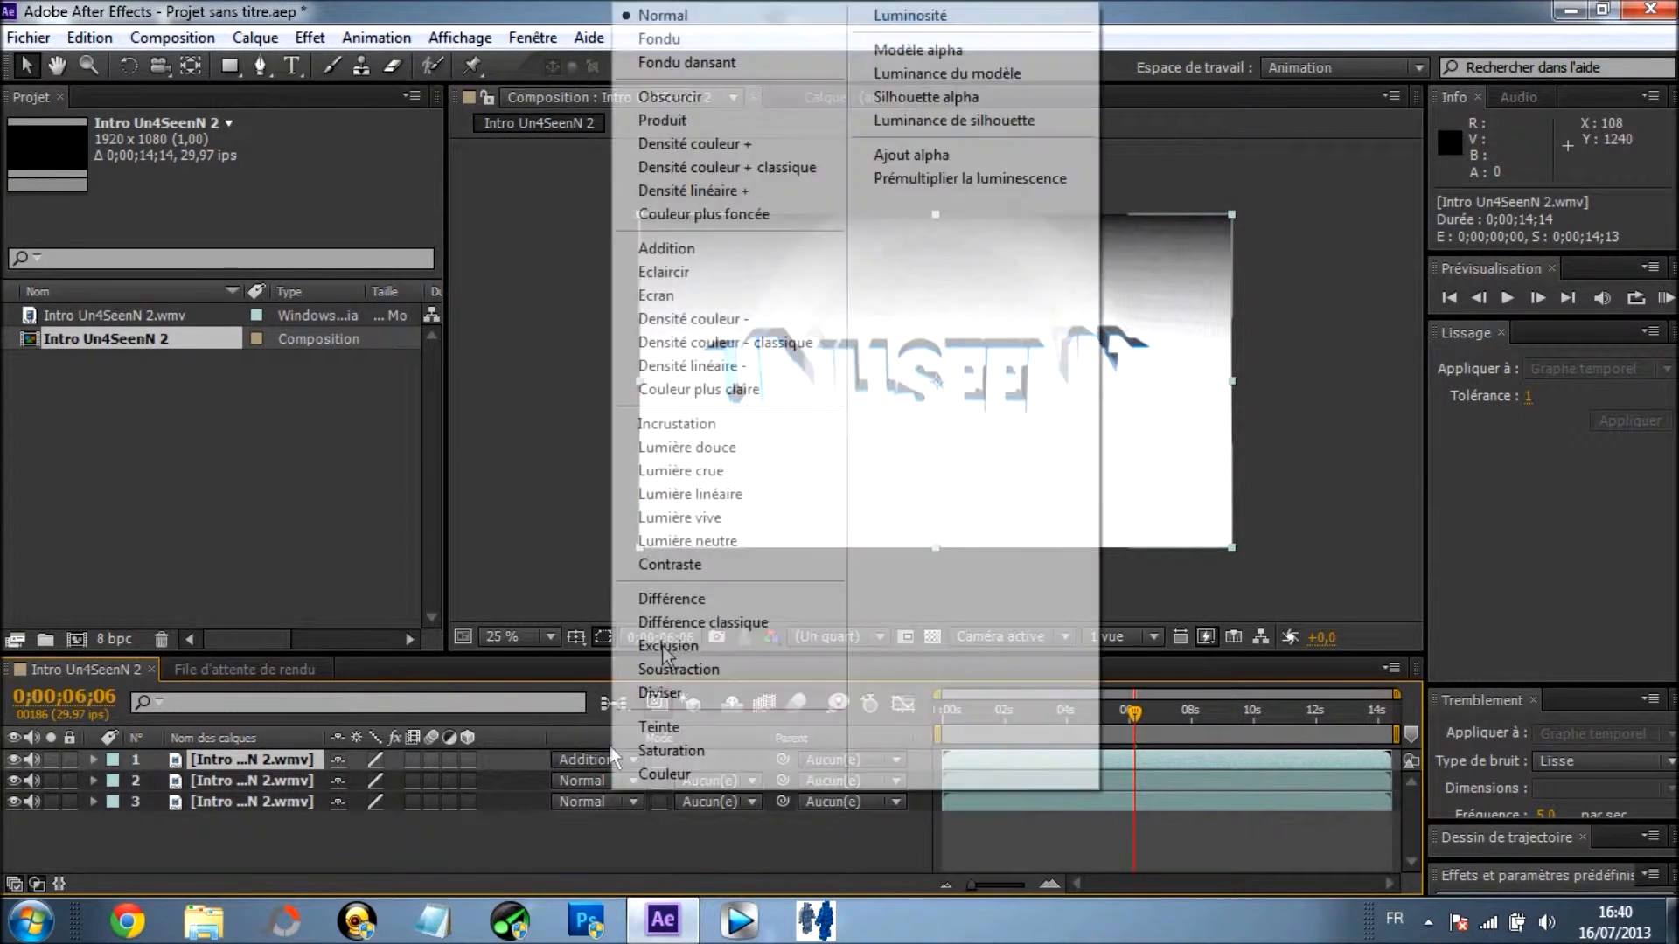
pyautogui.click(712, 247)
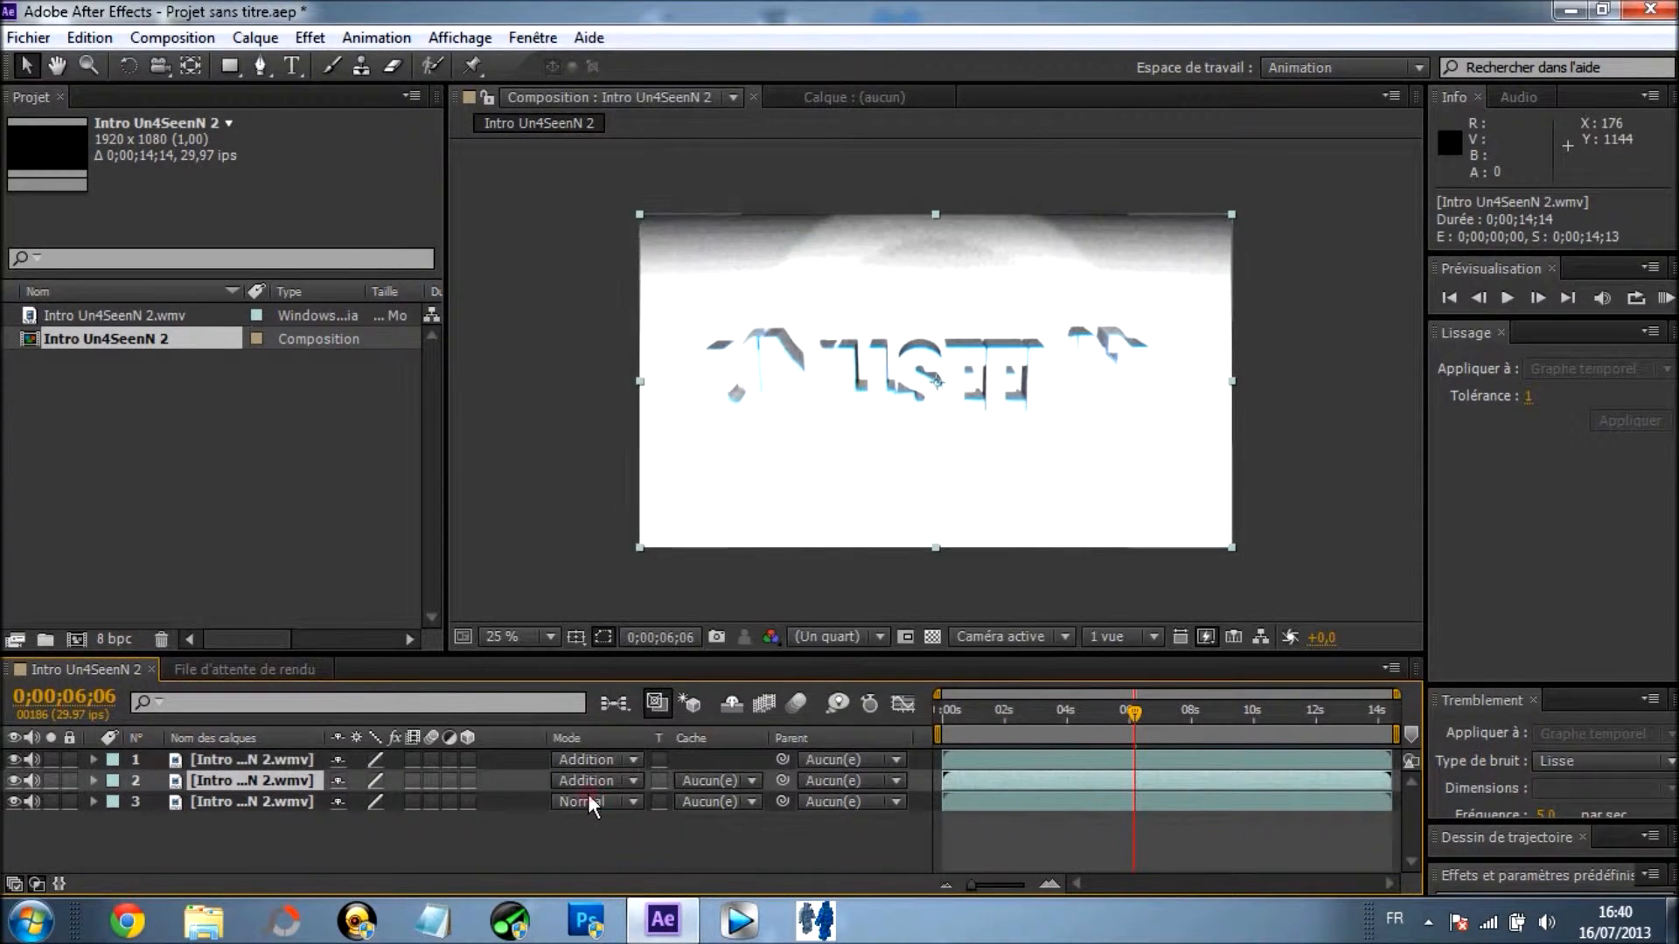
pyautogui.click(587, 794)
pyautogui.click(712, 251)
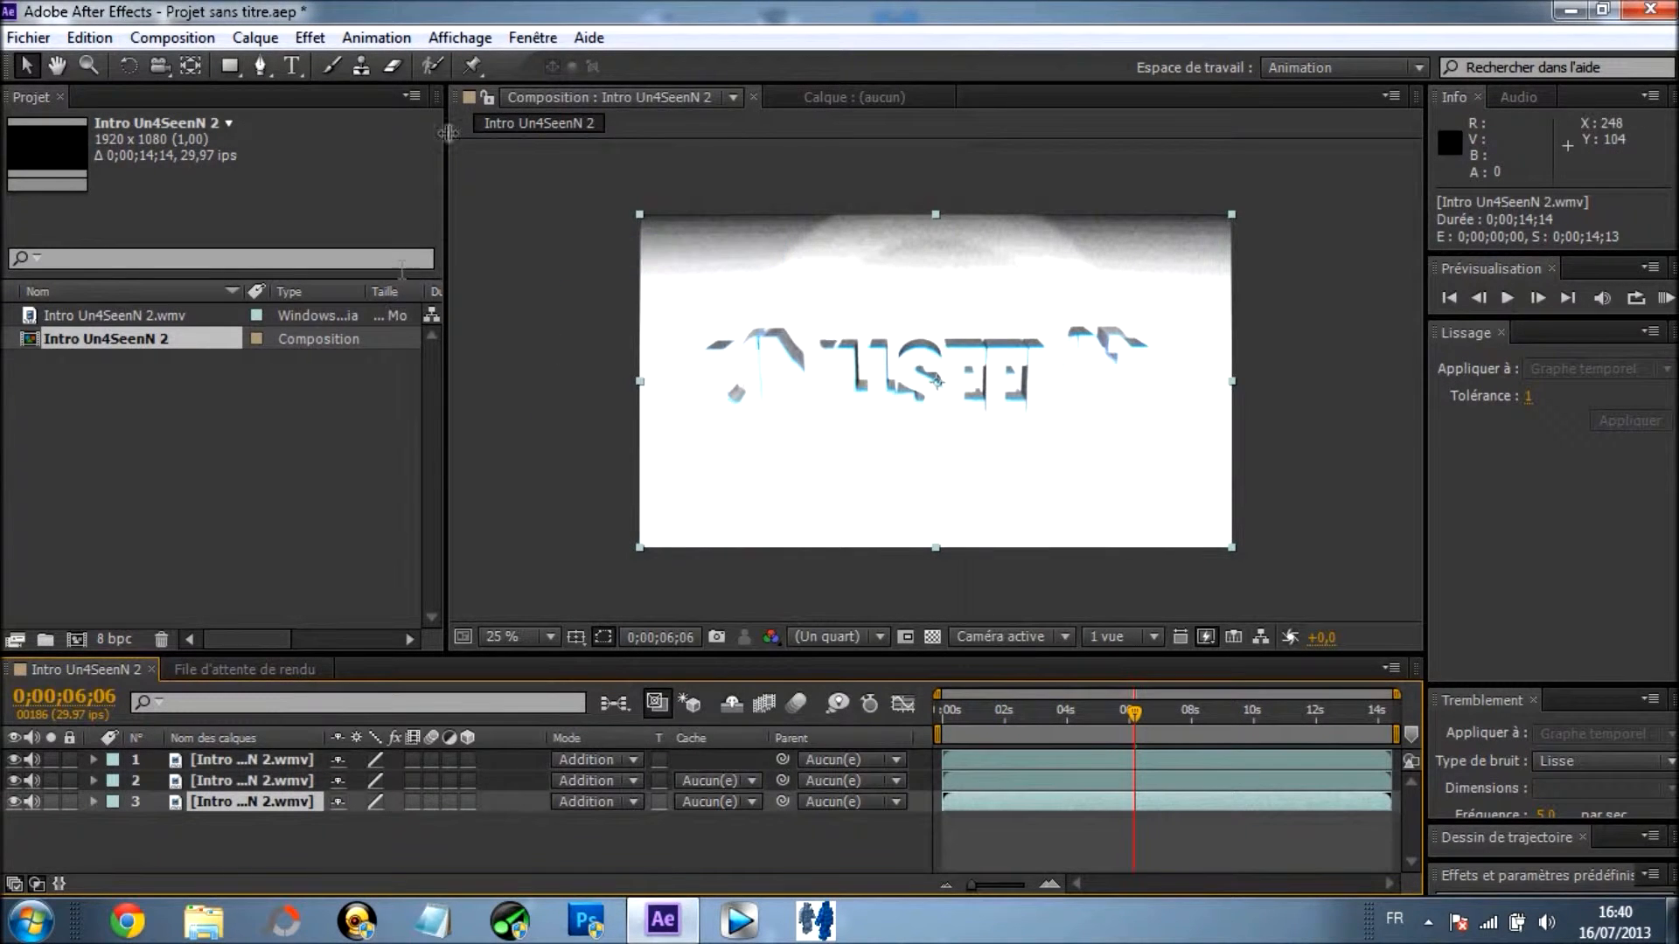
# Apply the Décalage des couches effect to the first video layer
pyautogui.click(283, 760)
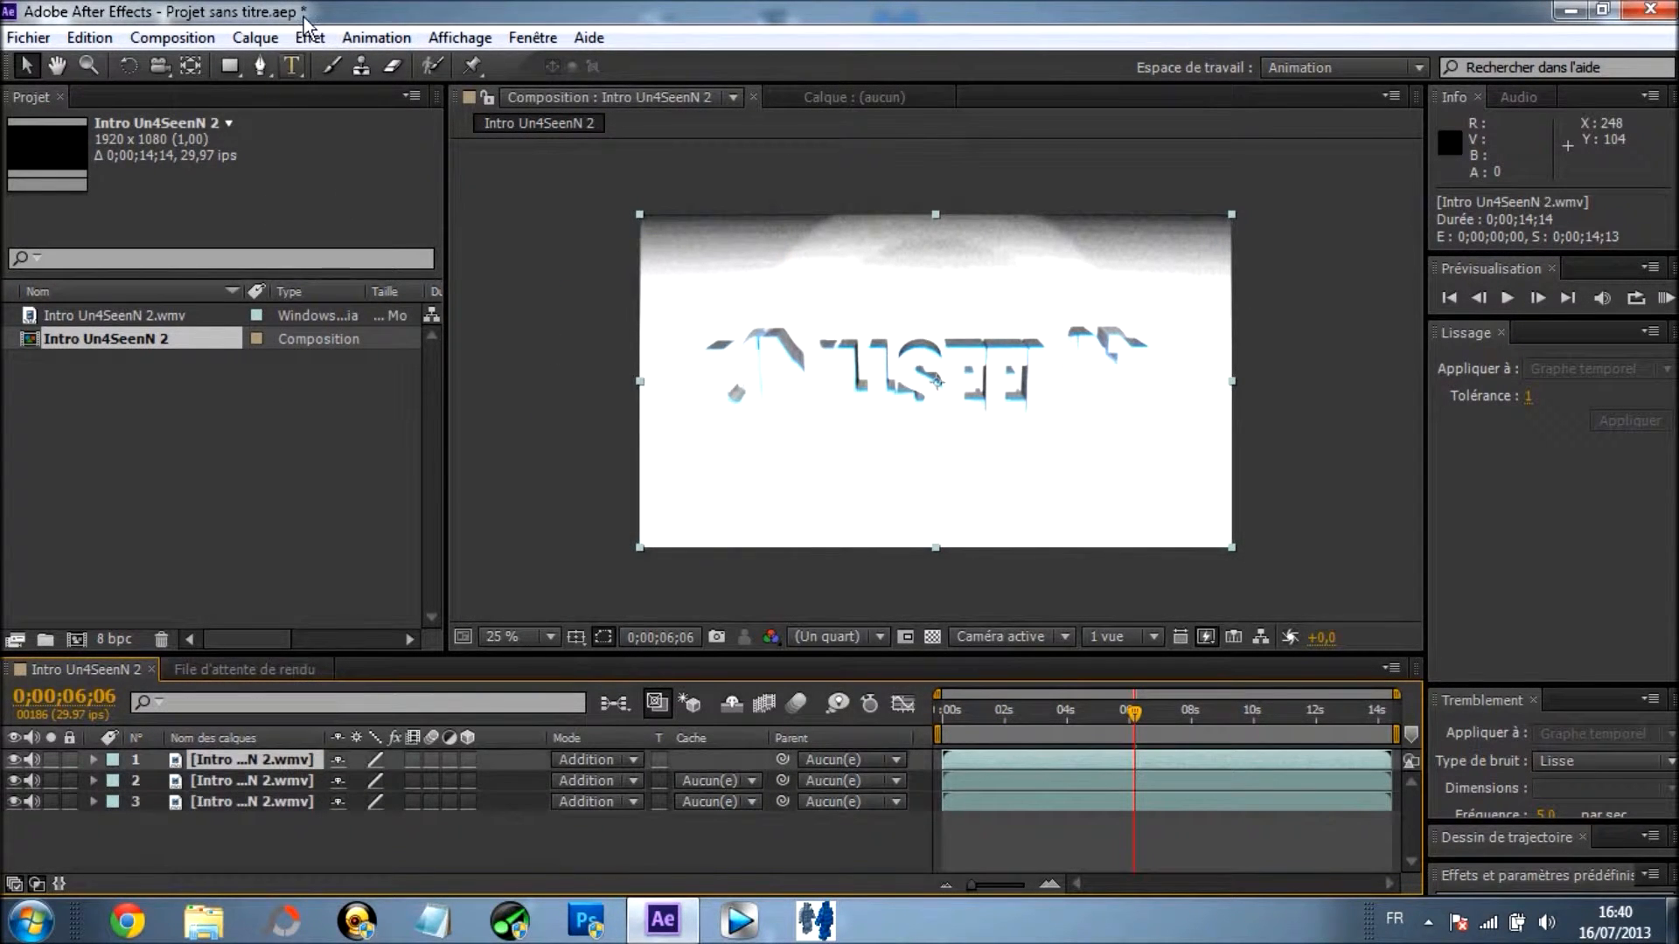
pyautogui.click(311, 37)
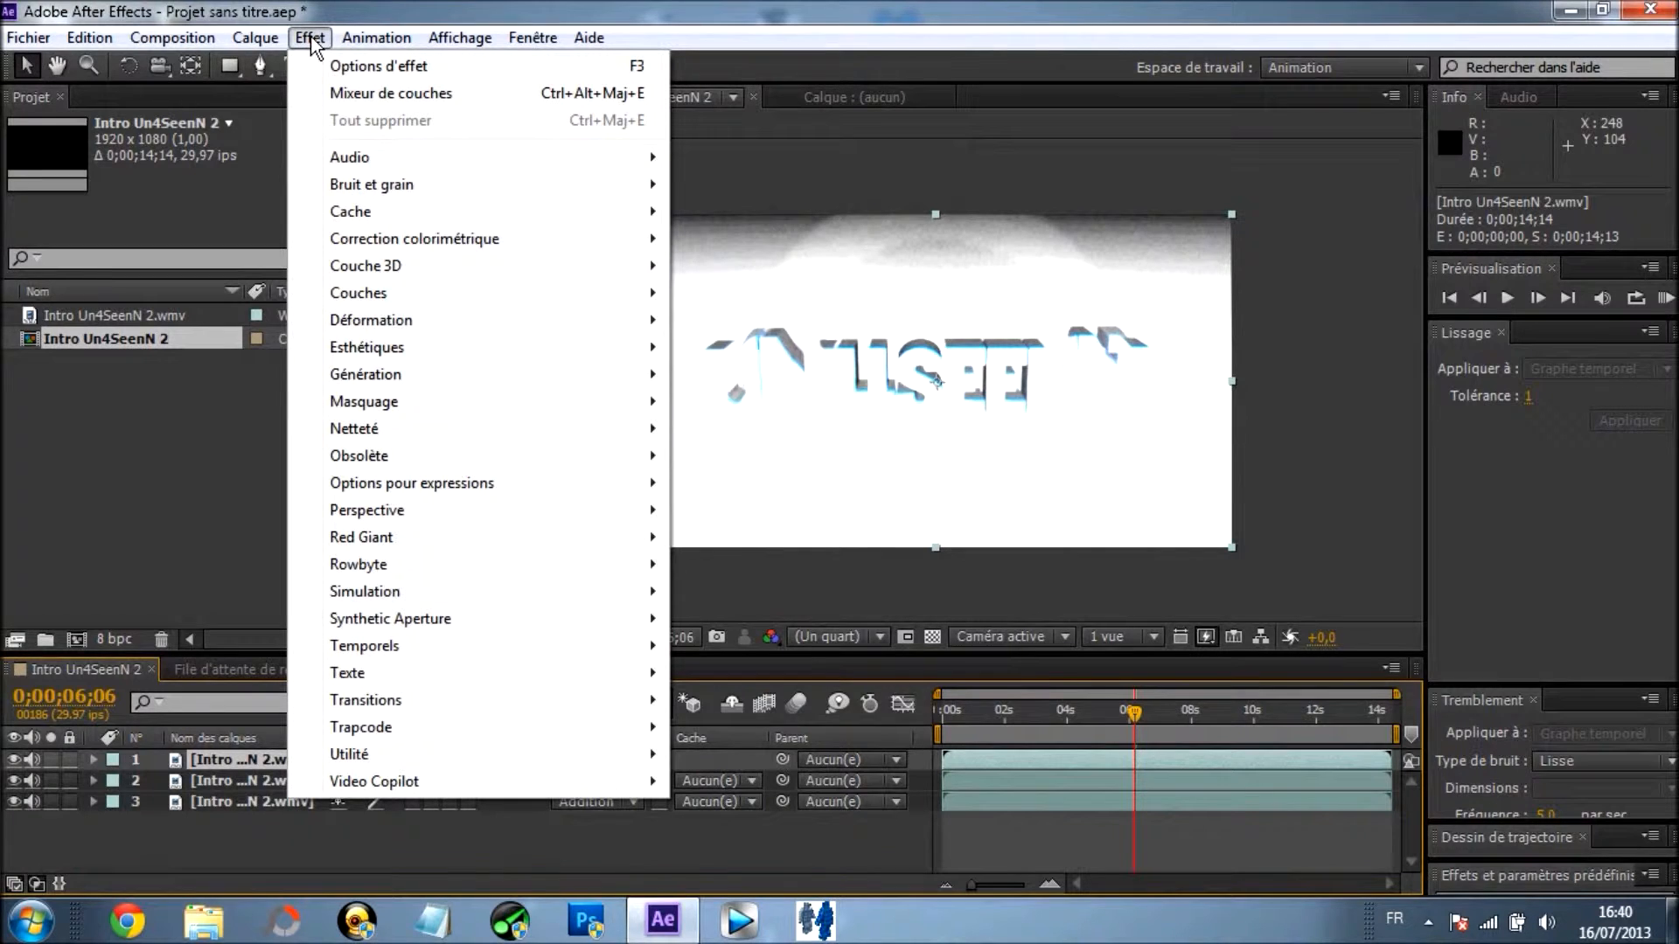
pyautogui.moveTo(524, 296)
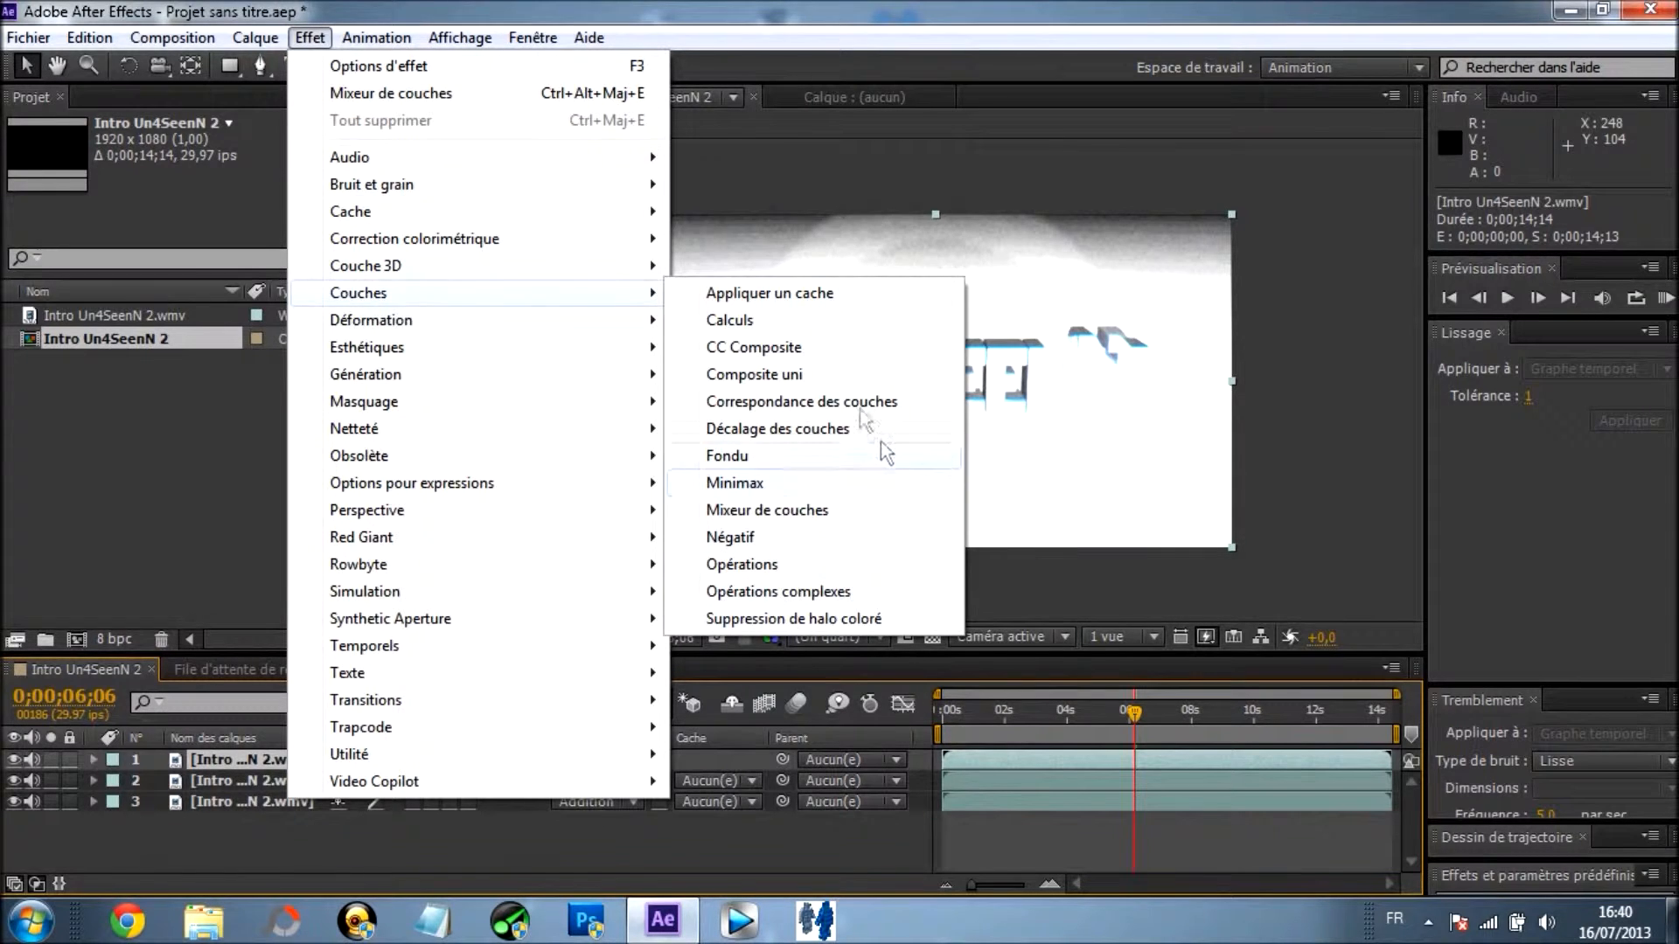
pyautogui.click(847, 427)
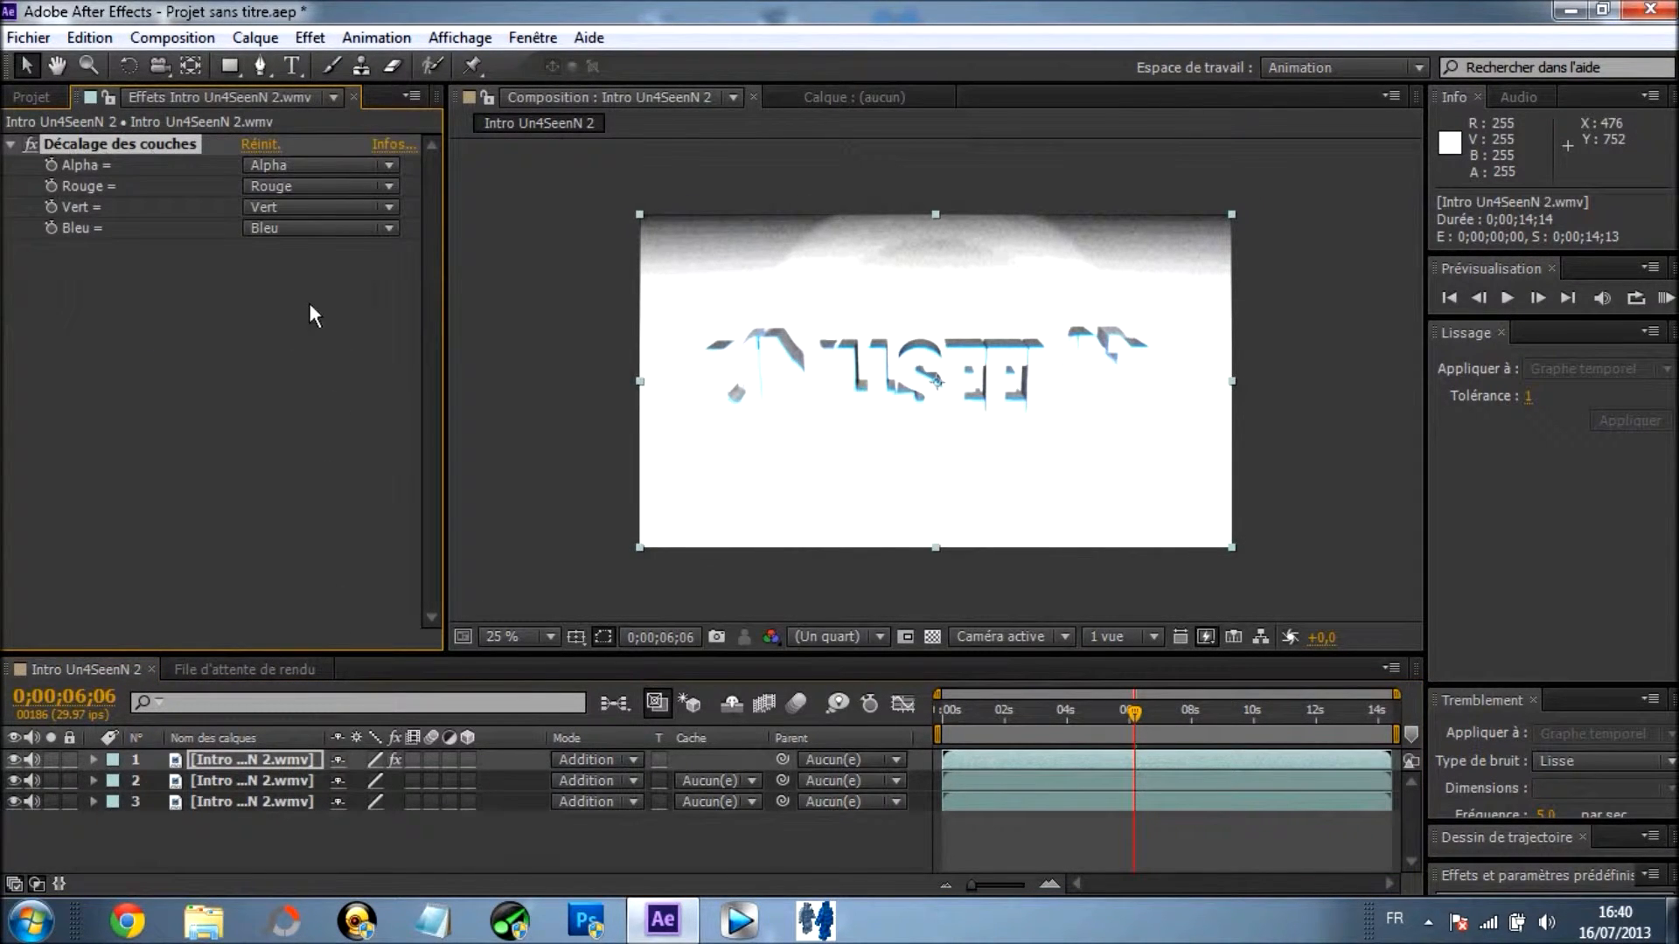
pyautogui.click(243, 759)
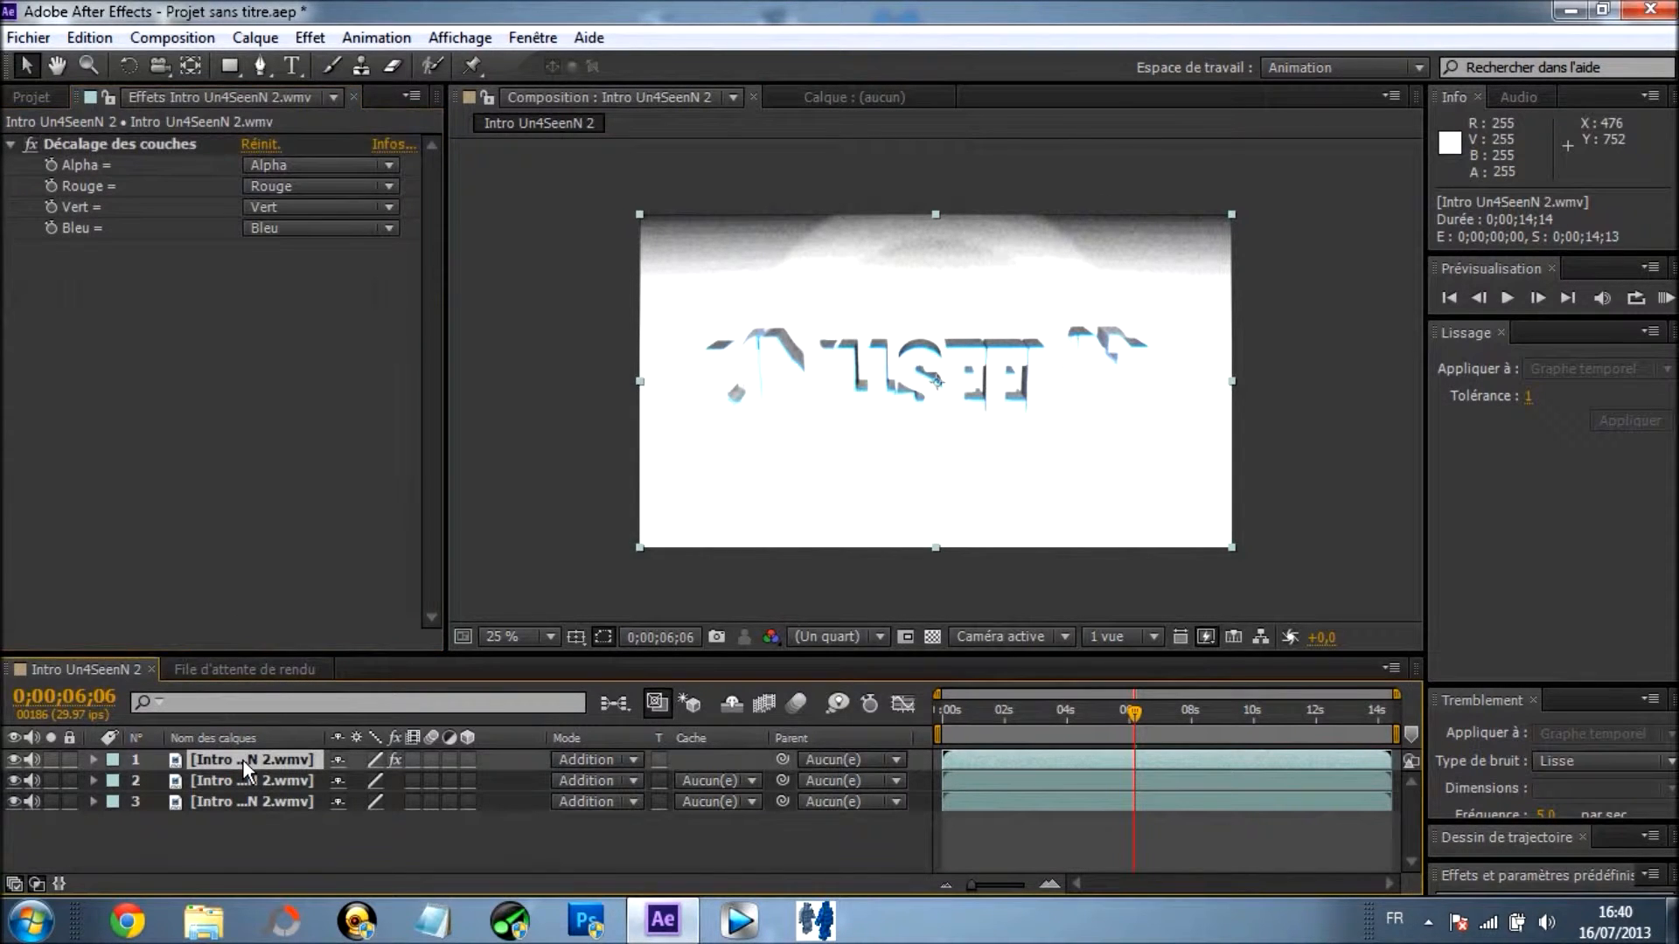
# Apply the Décalage des couches effect to the second video layer
pyautogui.click(261, 778)
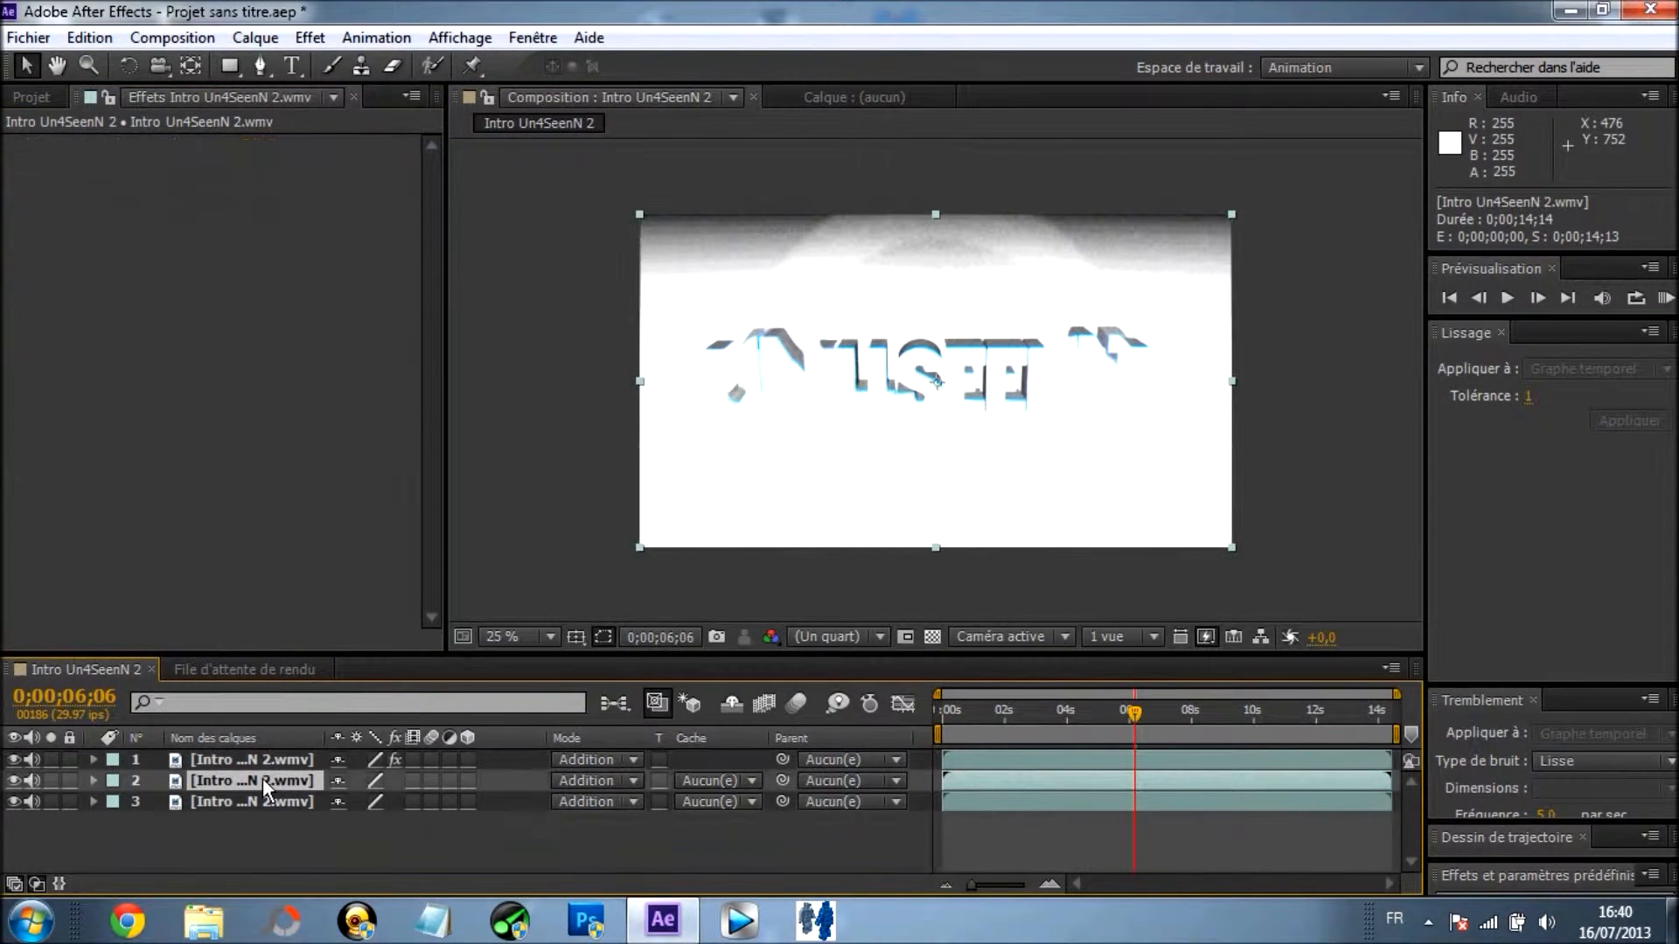
pyautogui.click(310, 38)
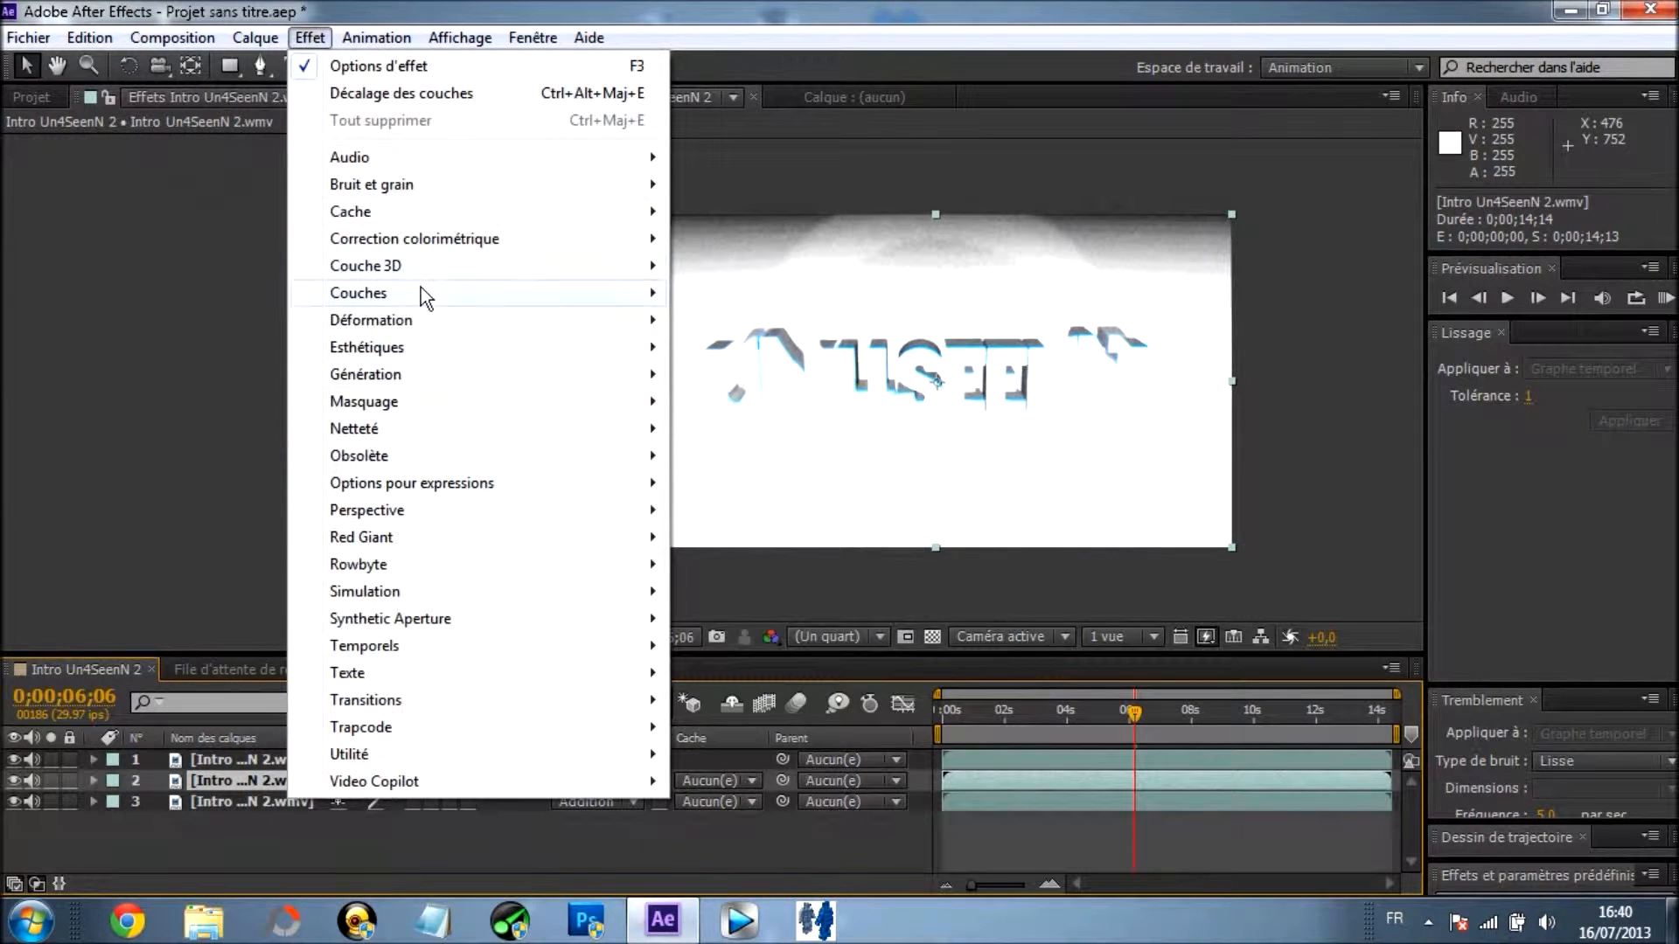
pyautogui.moveTo(421, 288)
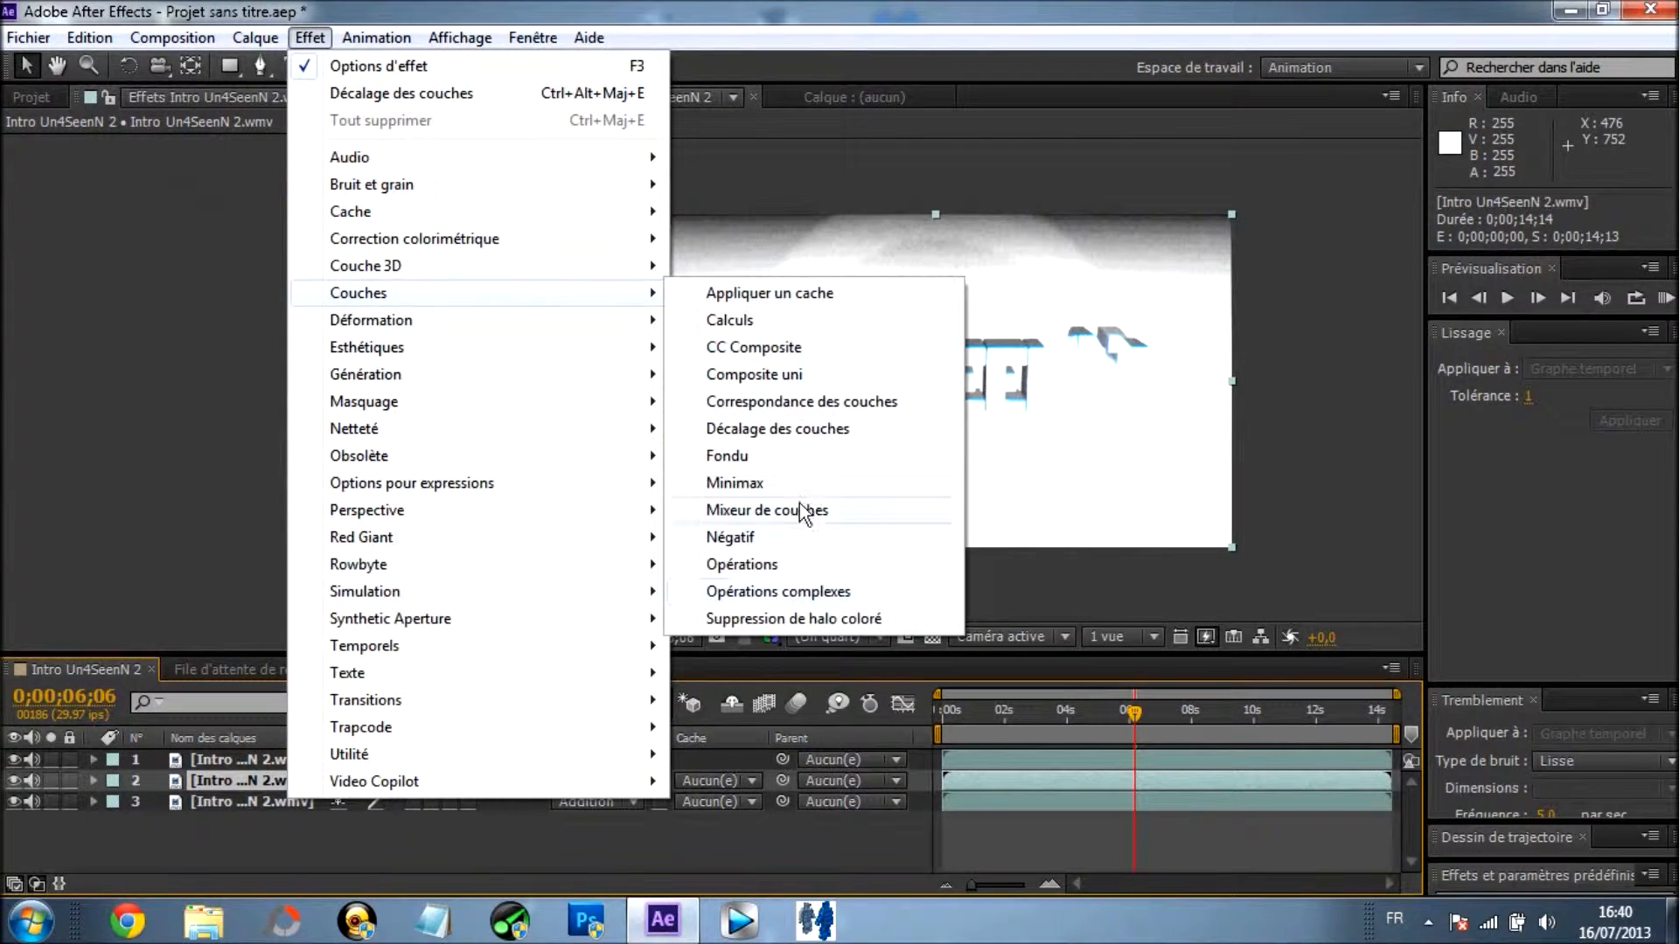
pyautogui.click(777, 428)
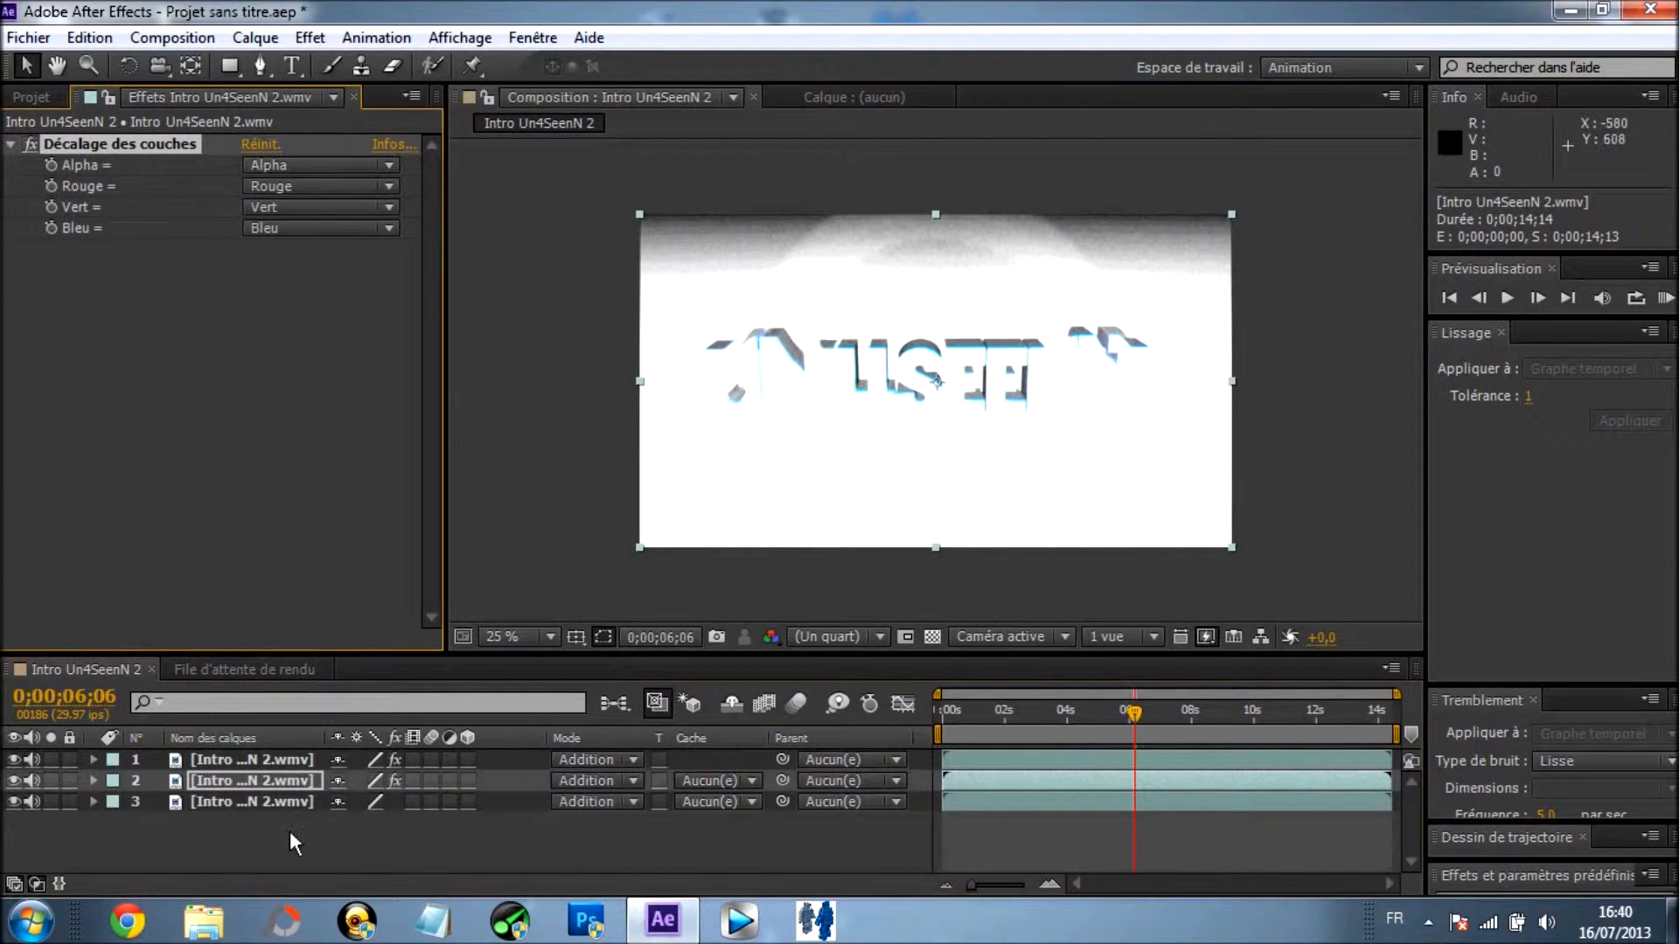
# Apply the Décalage des couches effect to the third video layer and deselect all layers
pyautogui.click(267, 804)
pyautogui.click(309, 37)
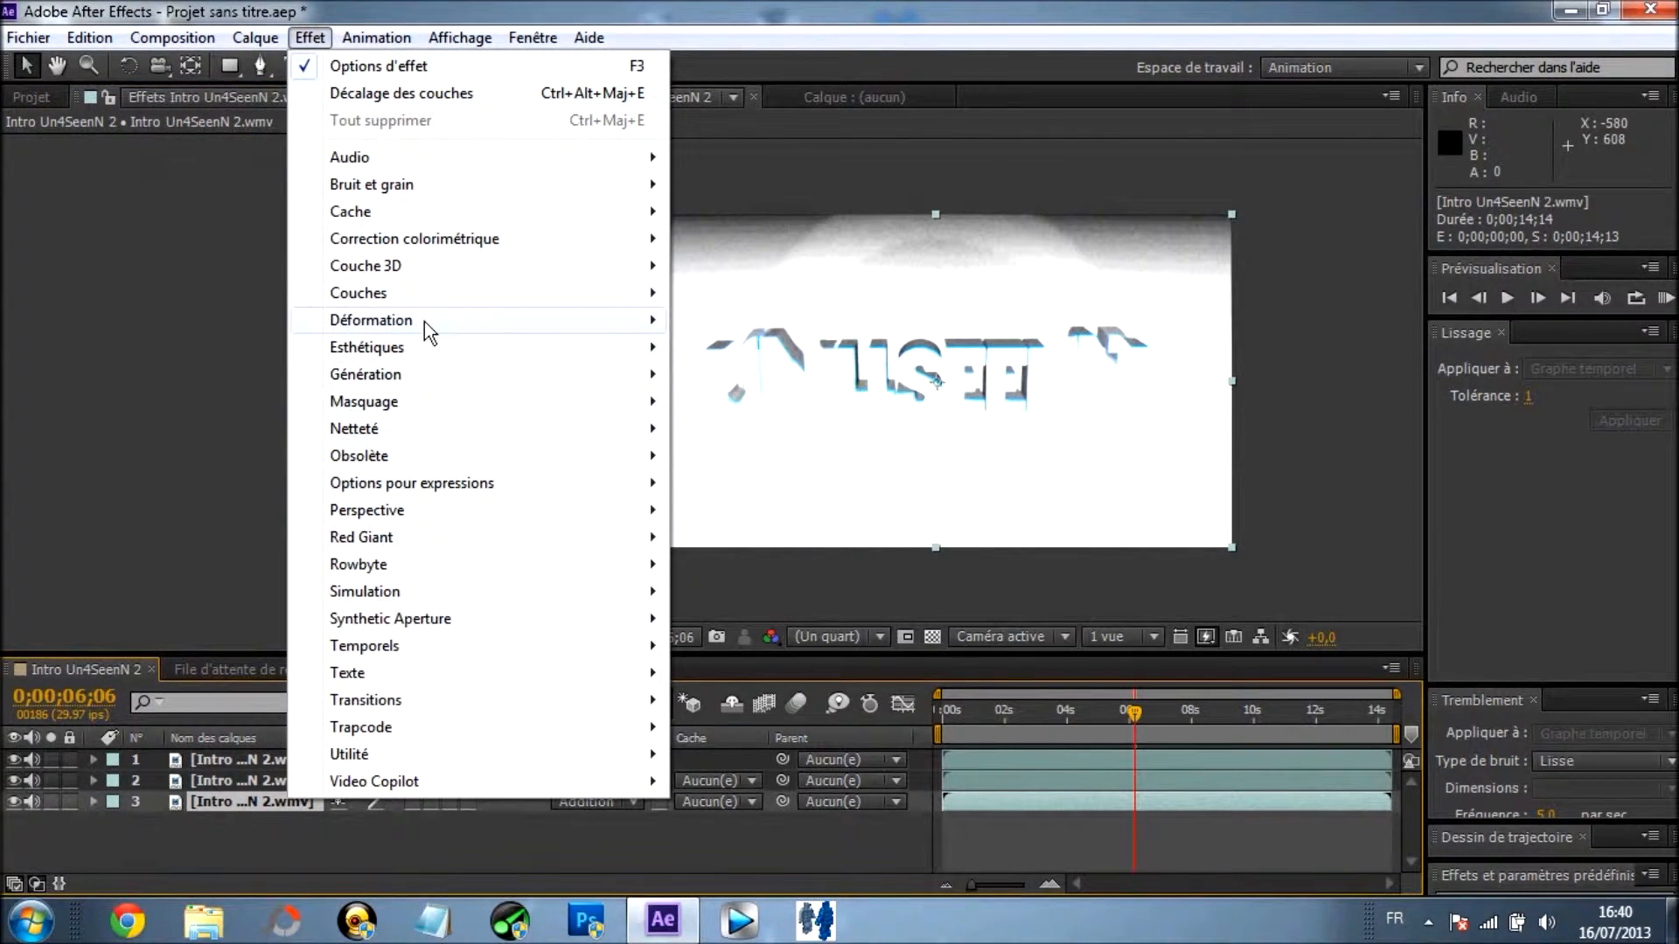
pyautogui.moveTo(618, 299)
pyautogui.click(769, 428)
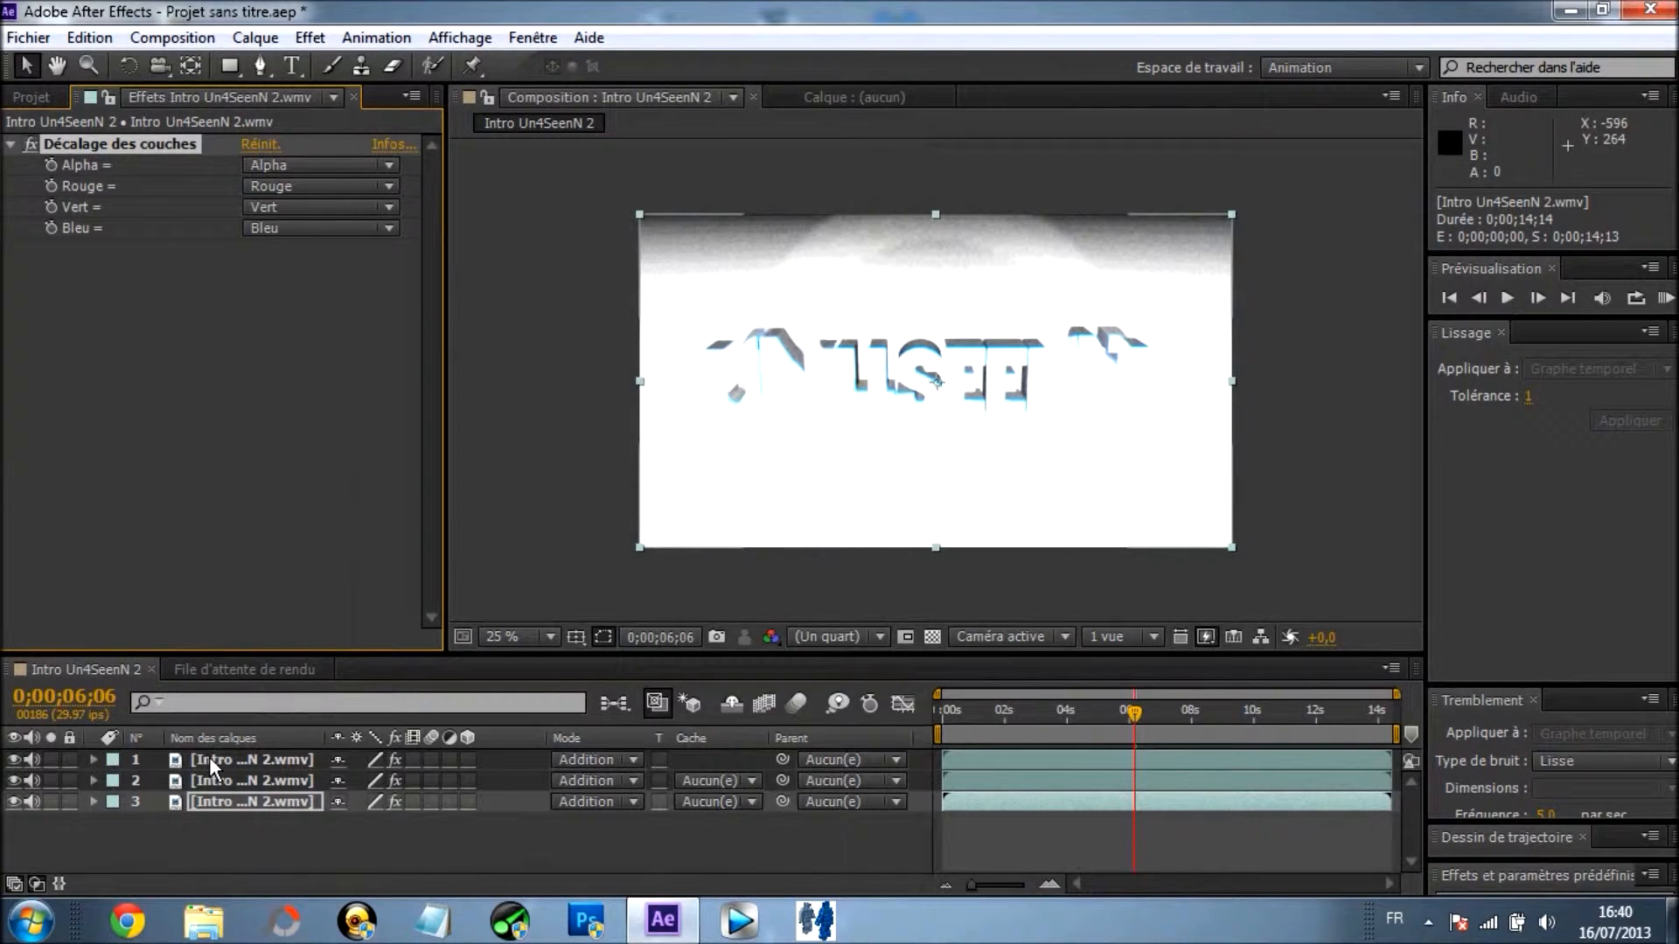
pyautogui.click(255, 819)
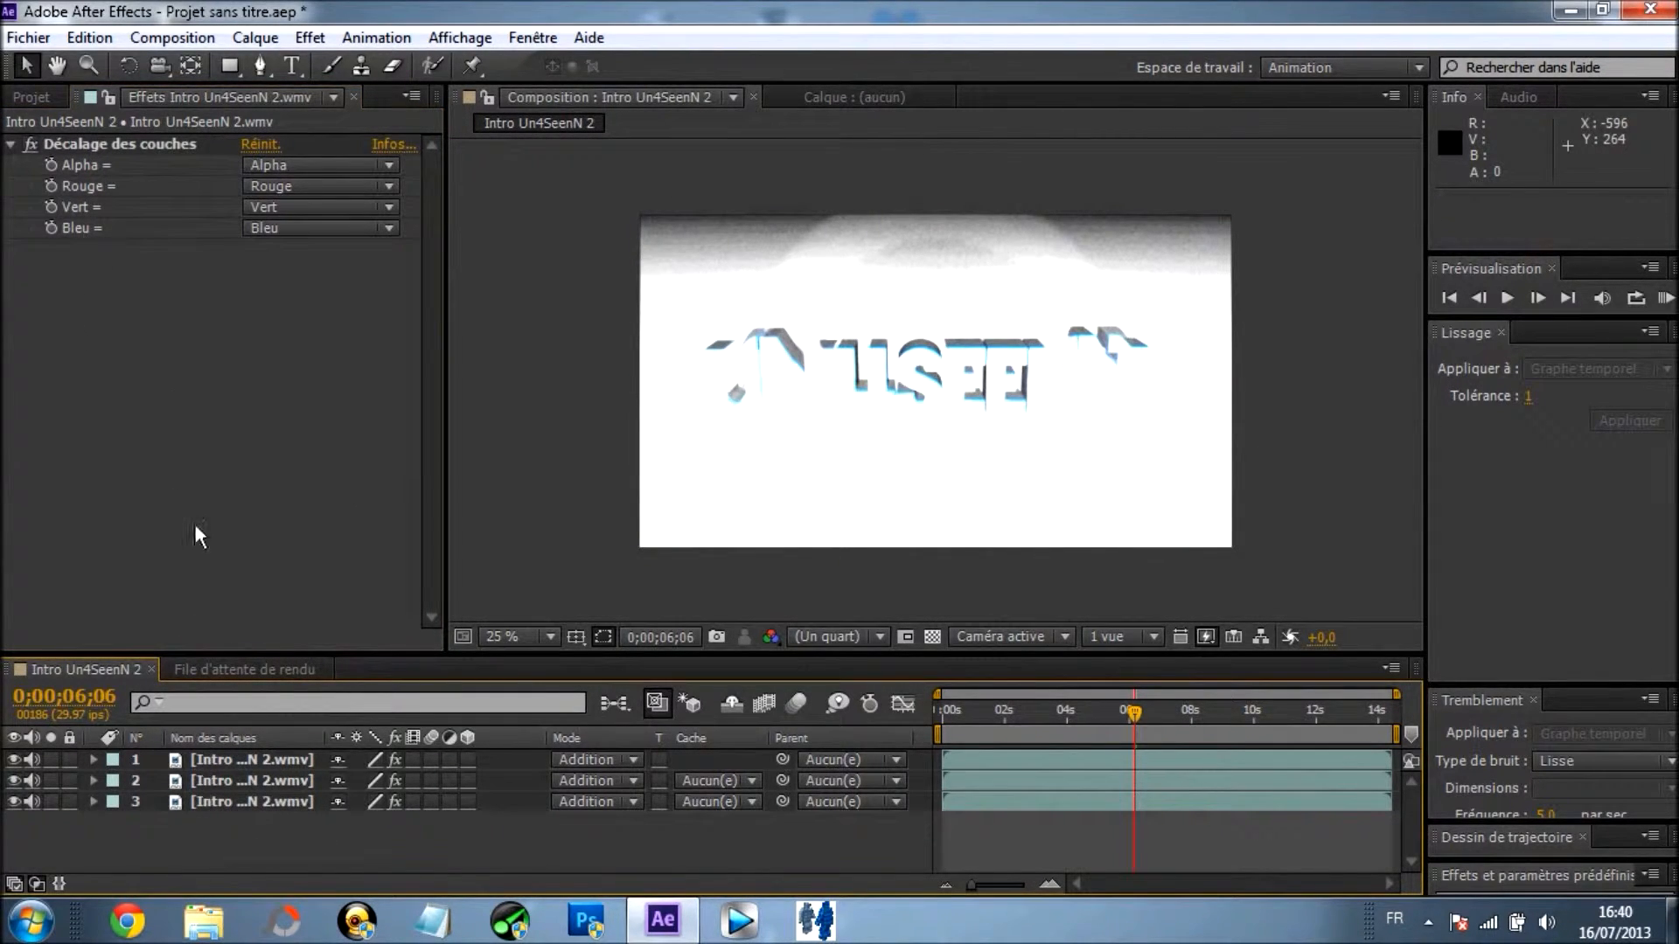
# Set the Vert and Bleu channels of the first layer's Décalage des couches effect to Néant
pyautogui.click(222, 757)
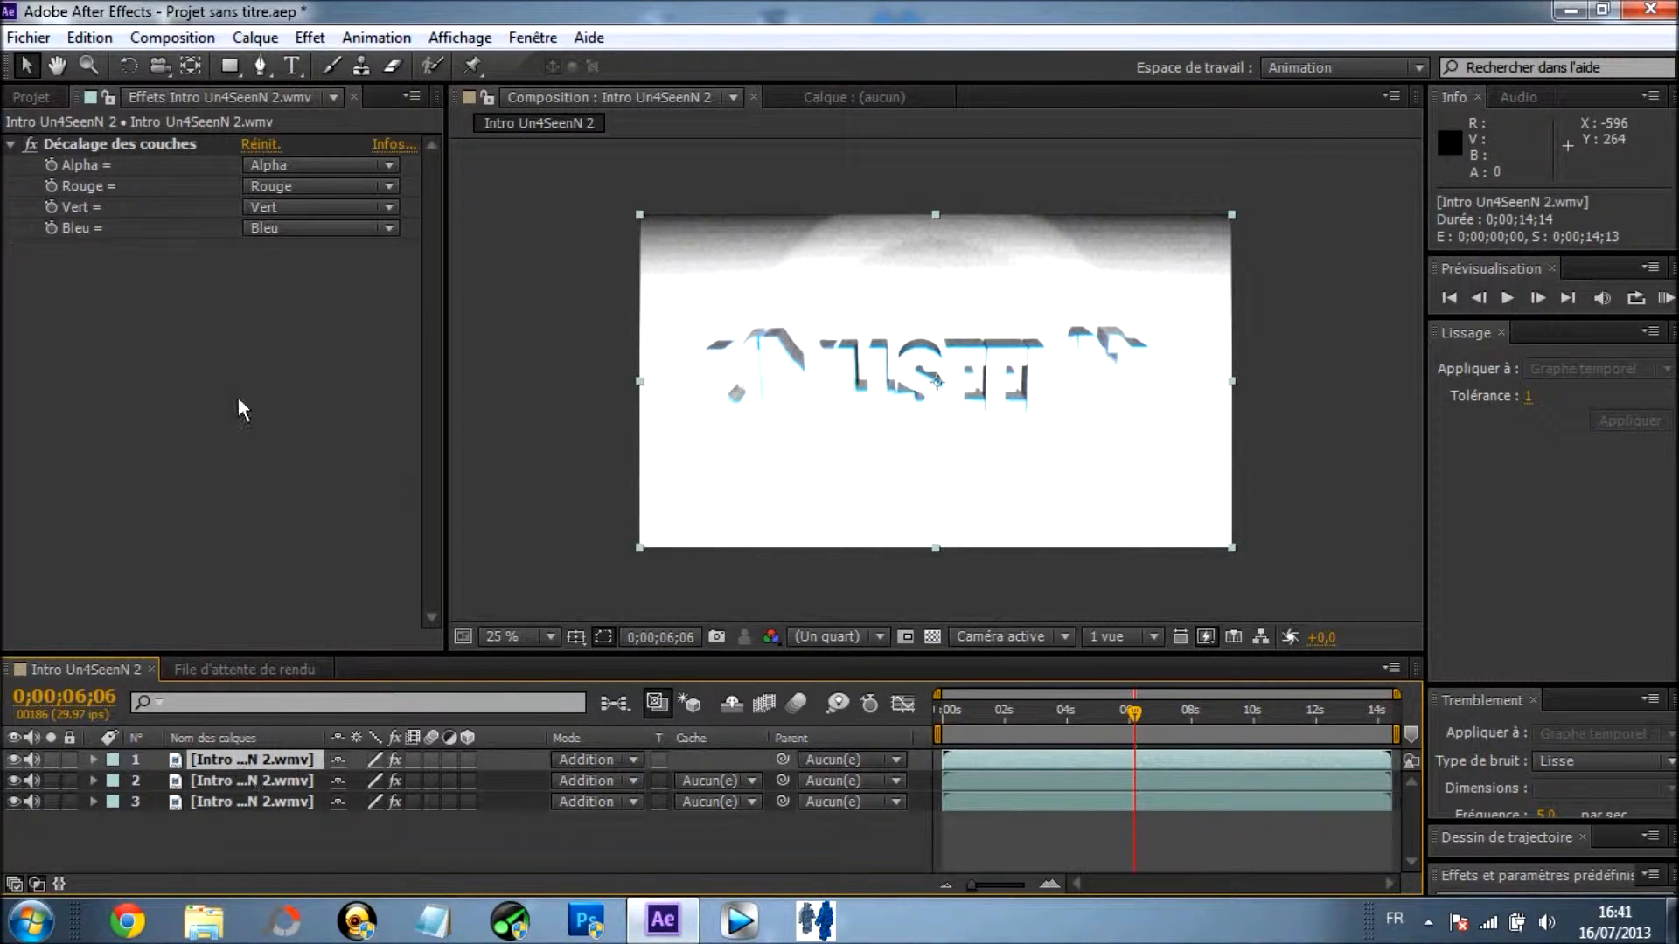
pyautogui.click(302, 204)
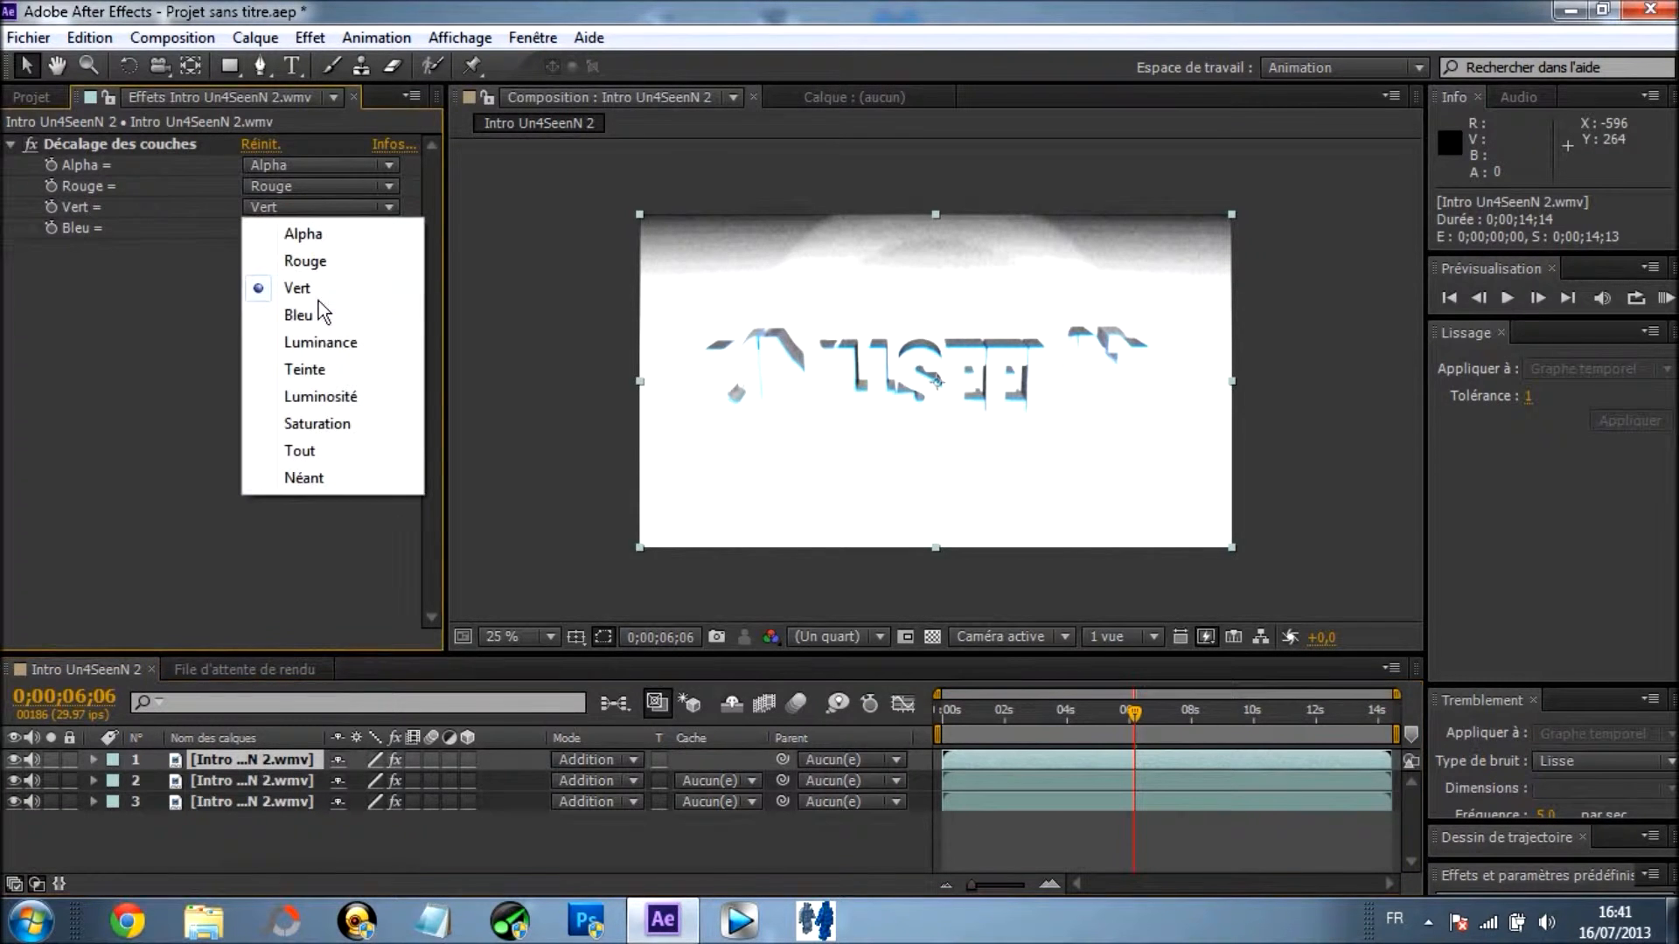
pyautogui.click(303, 479)
pyautogui.click(298, 227)
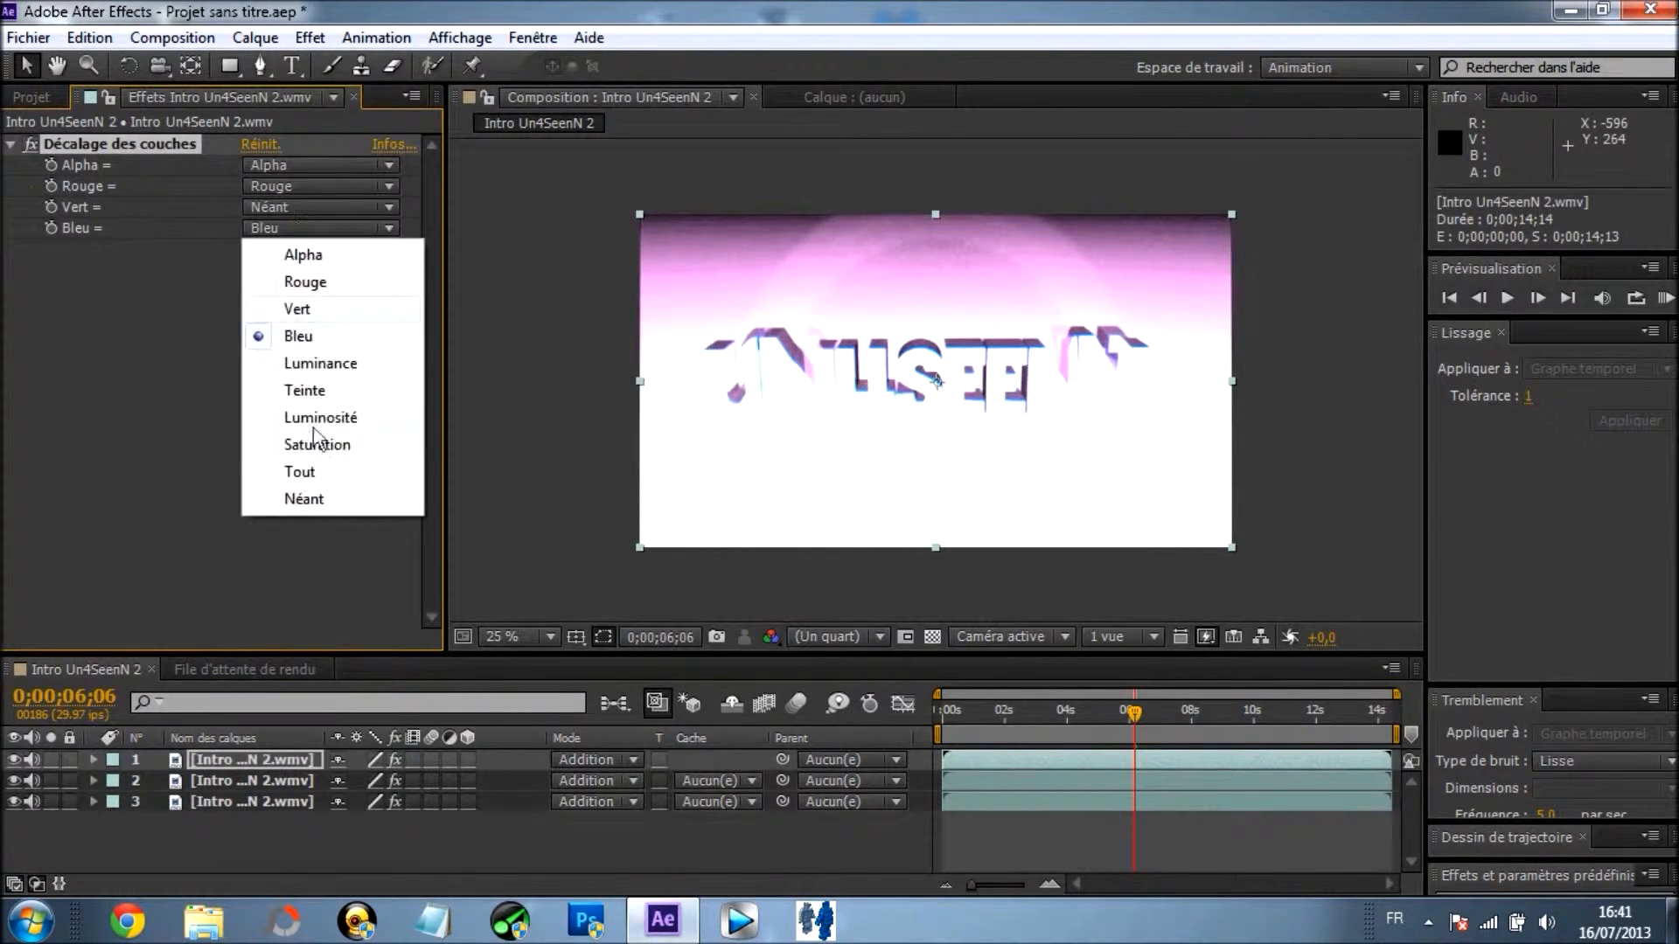
pyautogui.click(308, 499)
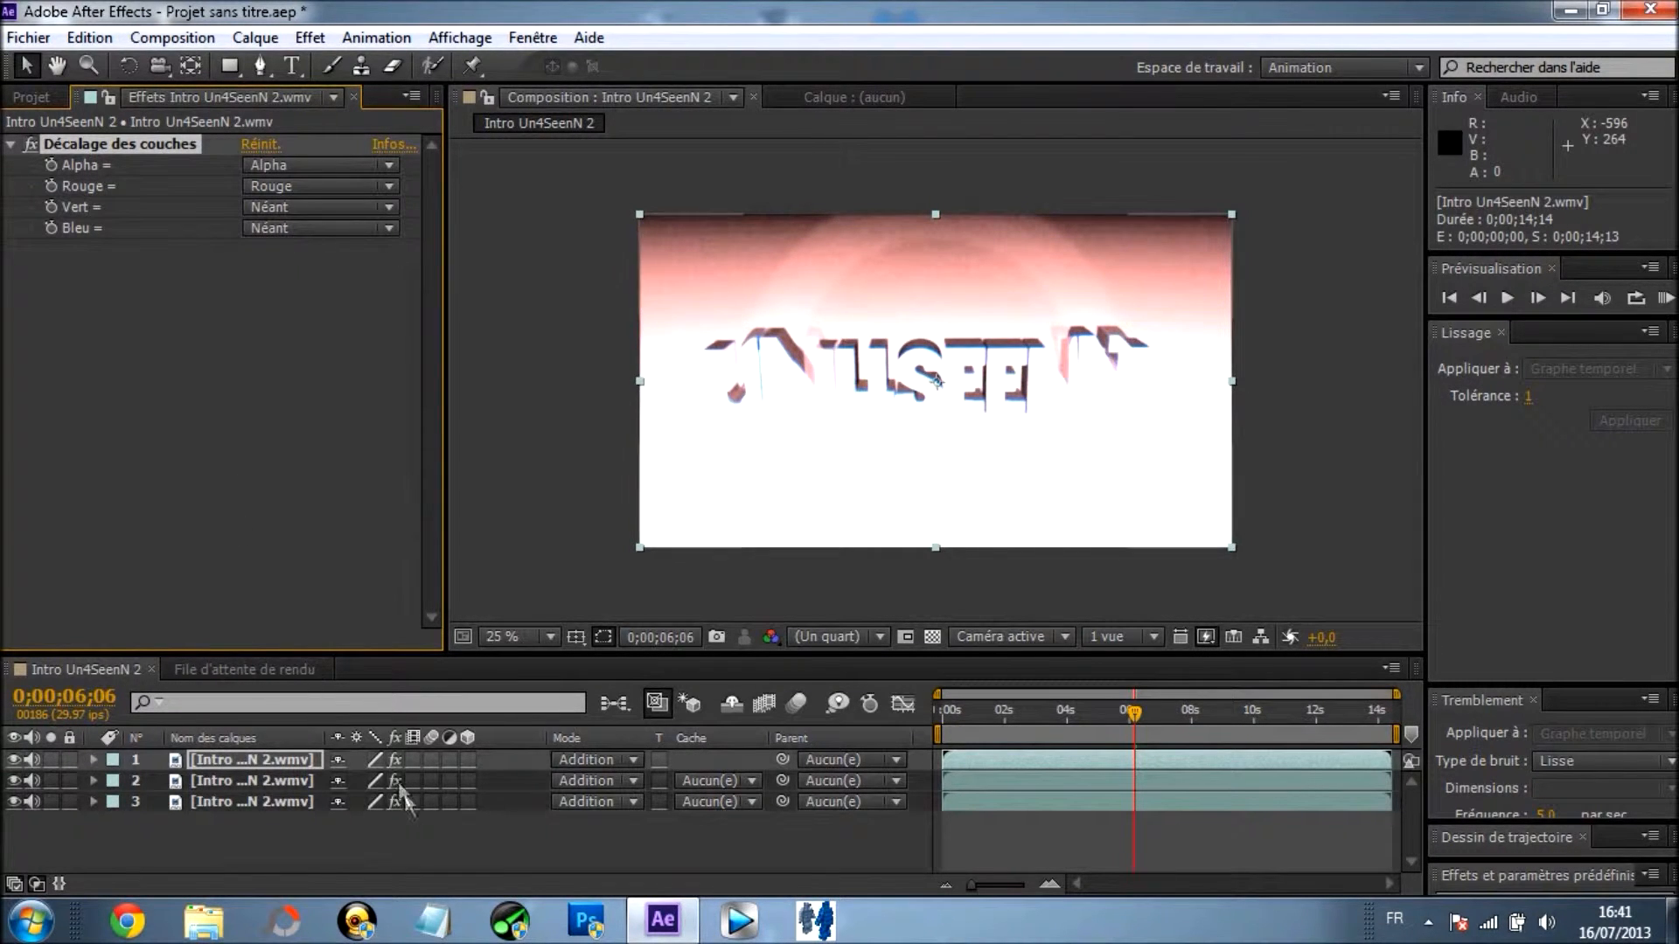
# Set the Rouge and Bleu channels of the second layer's Décalage des couches effect to Néant
pyautogui.click(254, 782)
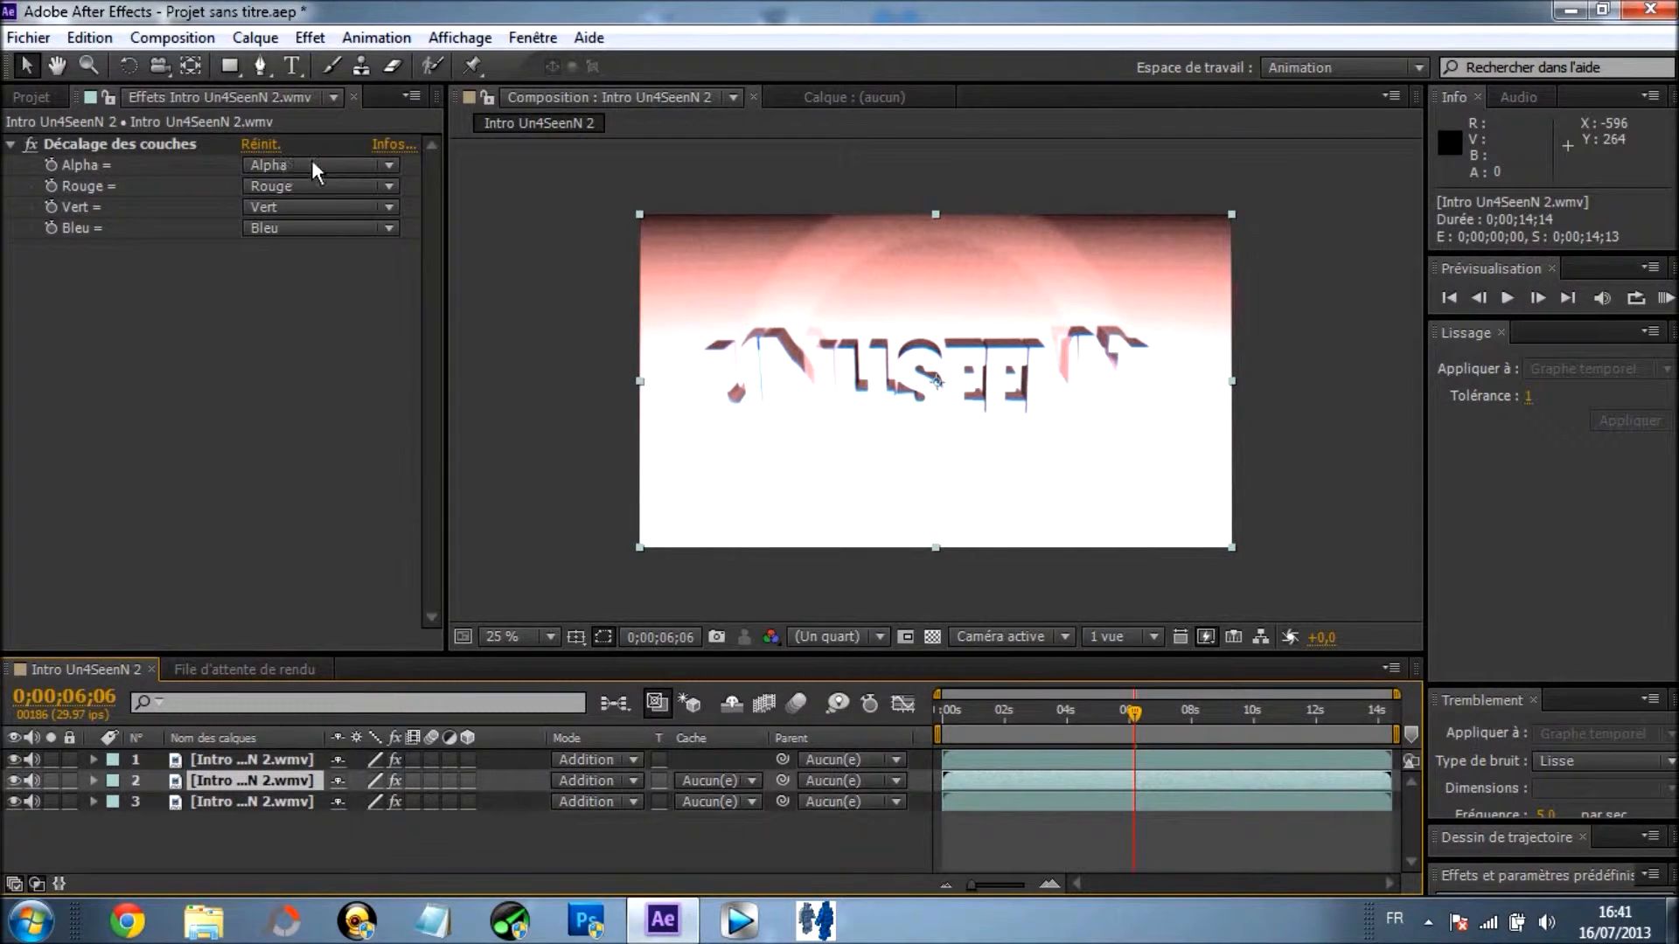
pyautogui.click(282, 186)
pyautogui.click(285, 461)
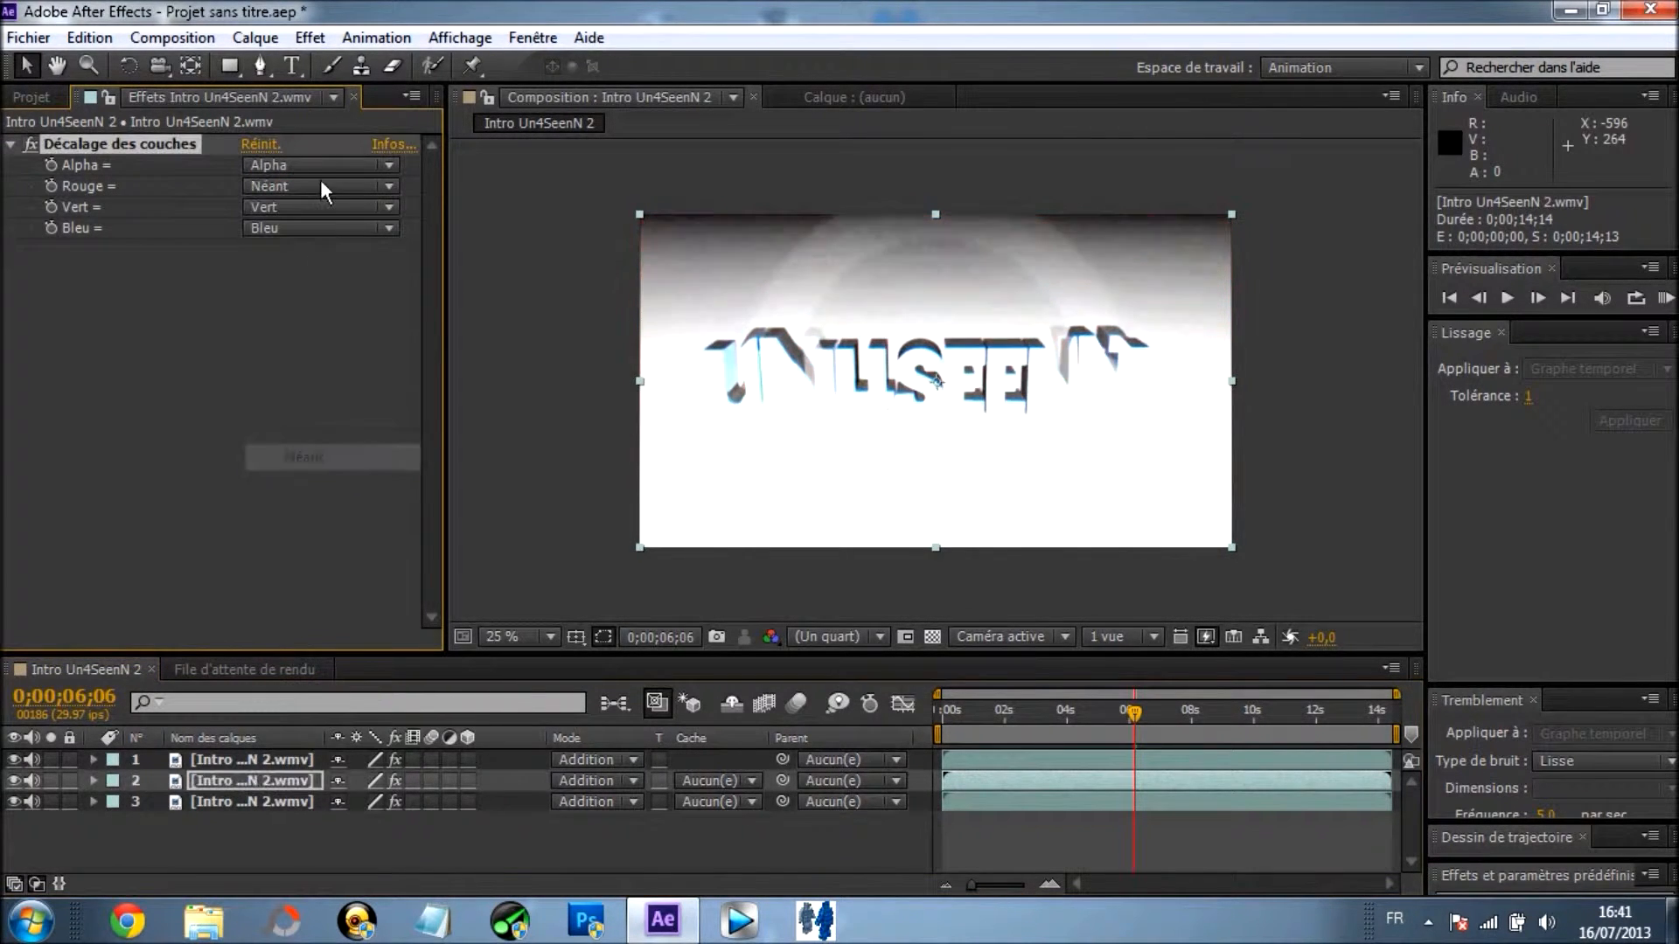
pyautogui.click(292, 232)
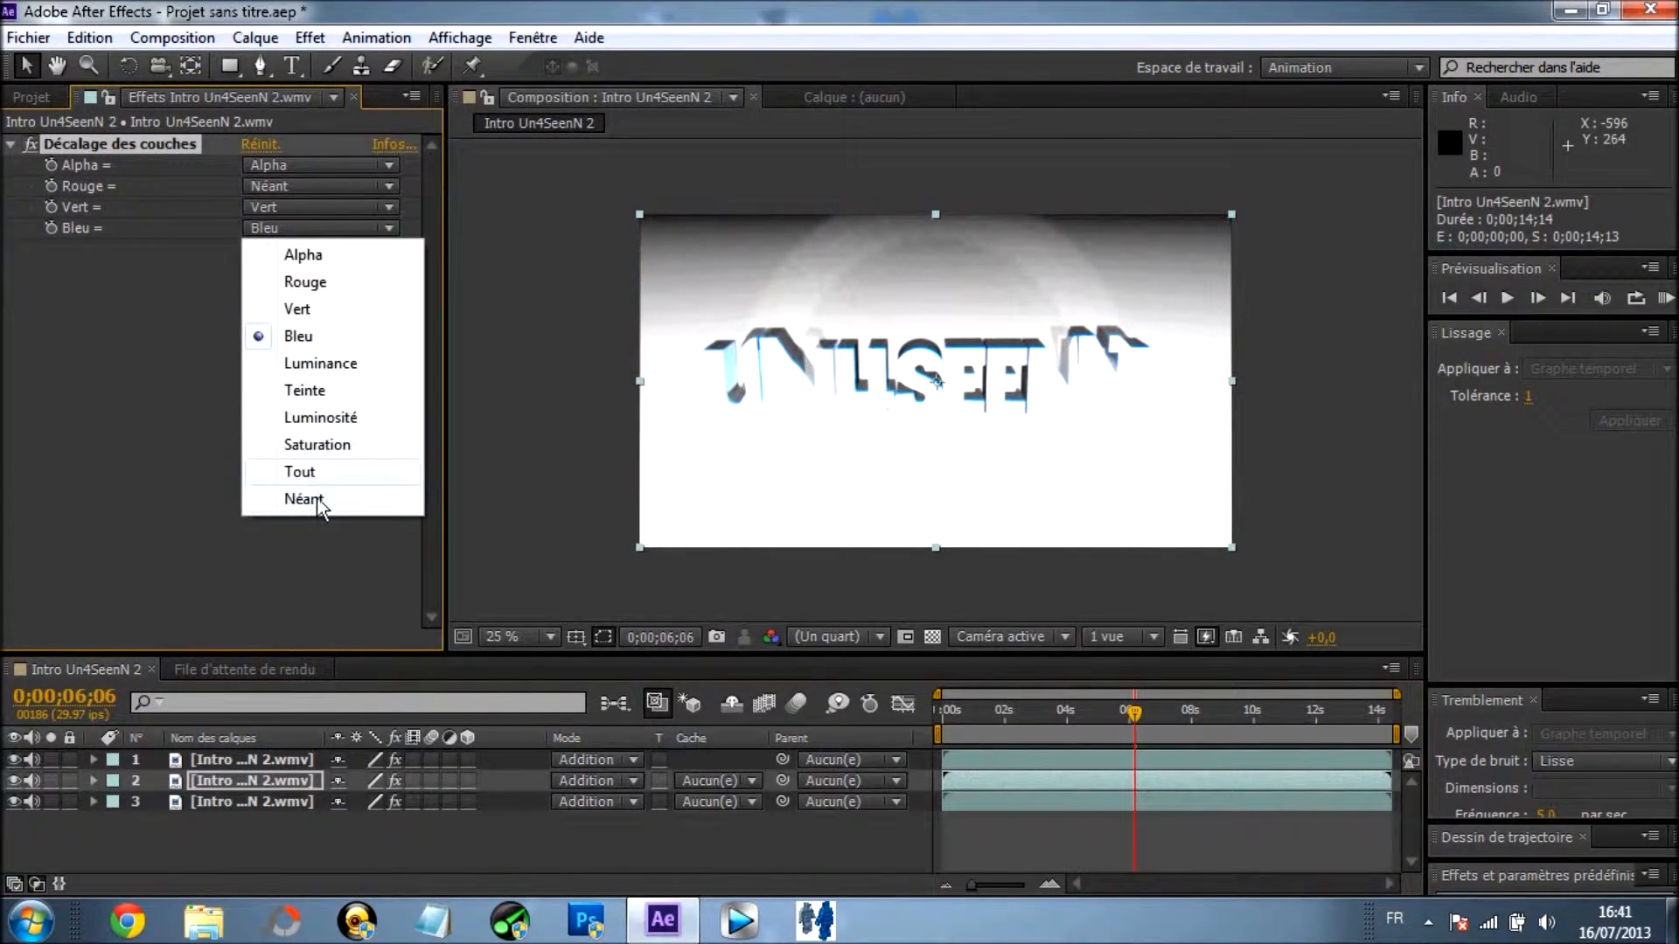
pyautogui.click(306, 494)
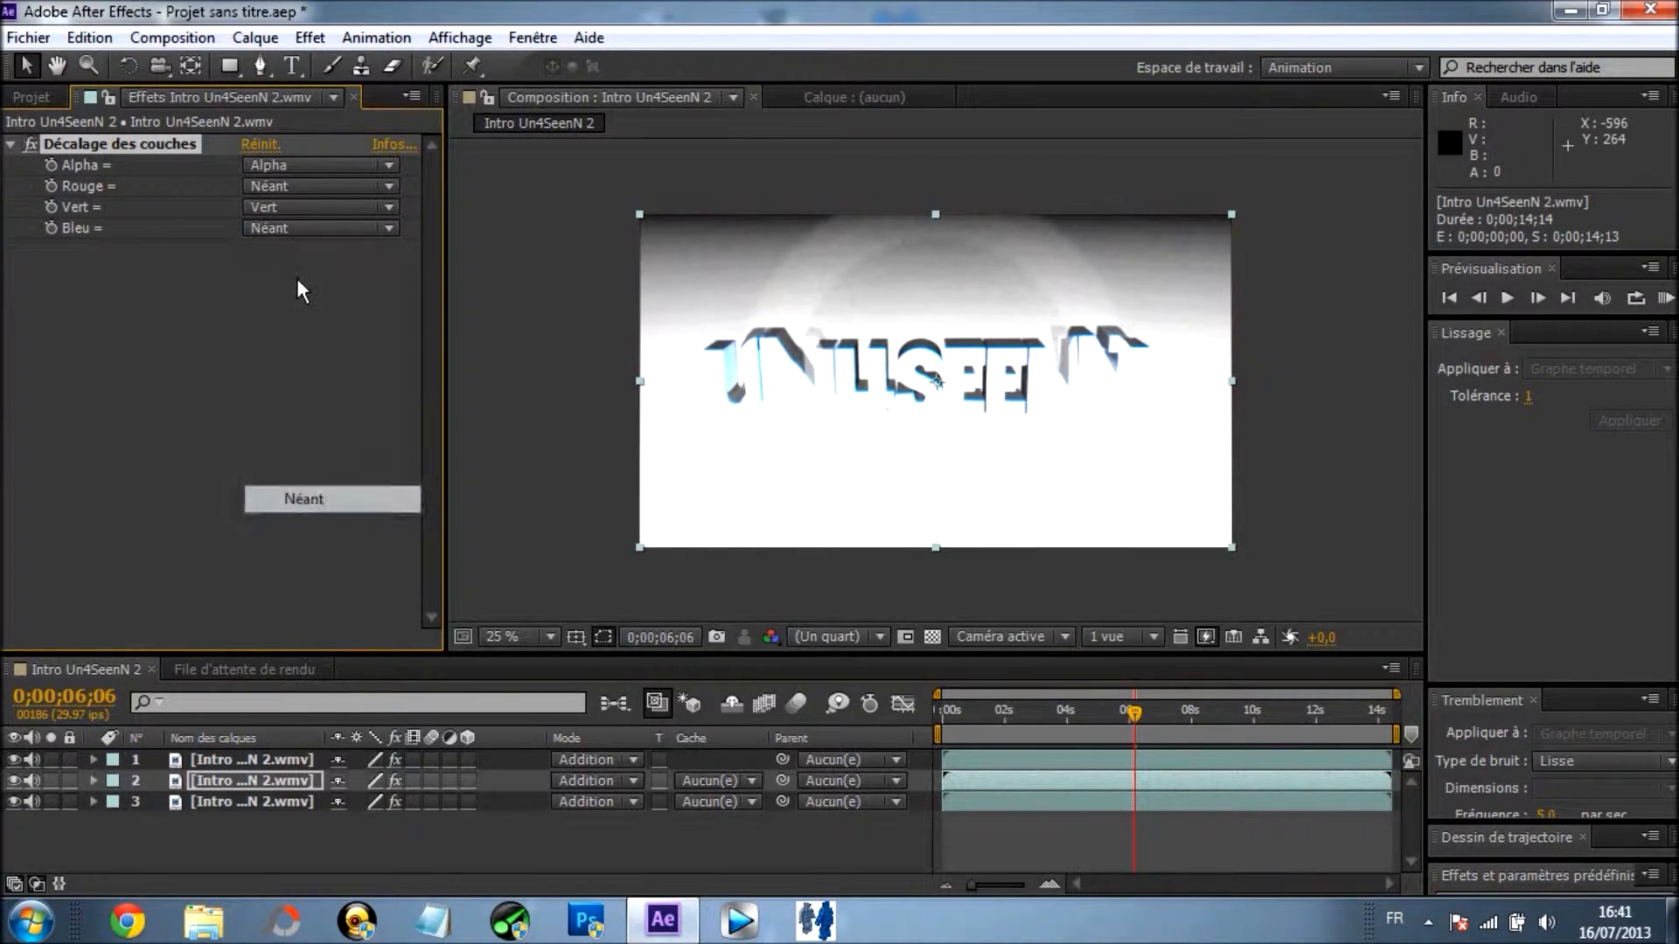
# Set the Rouge and Vert channels of the third layer's Décalage des couches effect to Néant
pyautogui.click(299, 801)
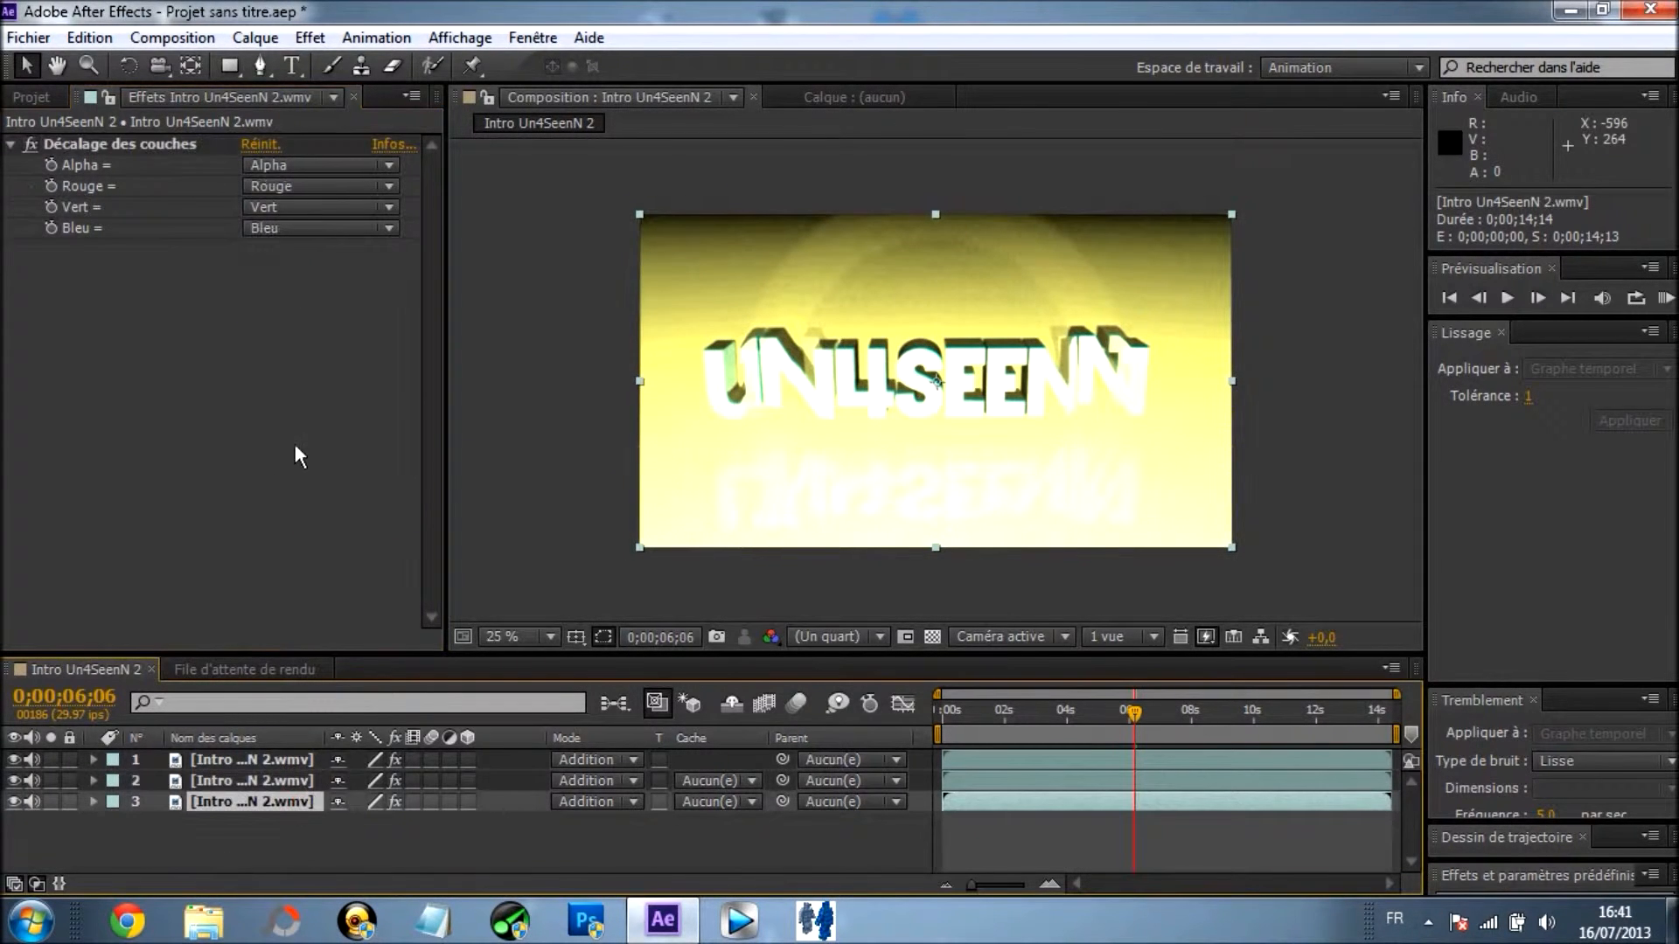
pyautogui.click(290, 182)
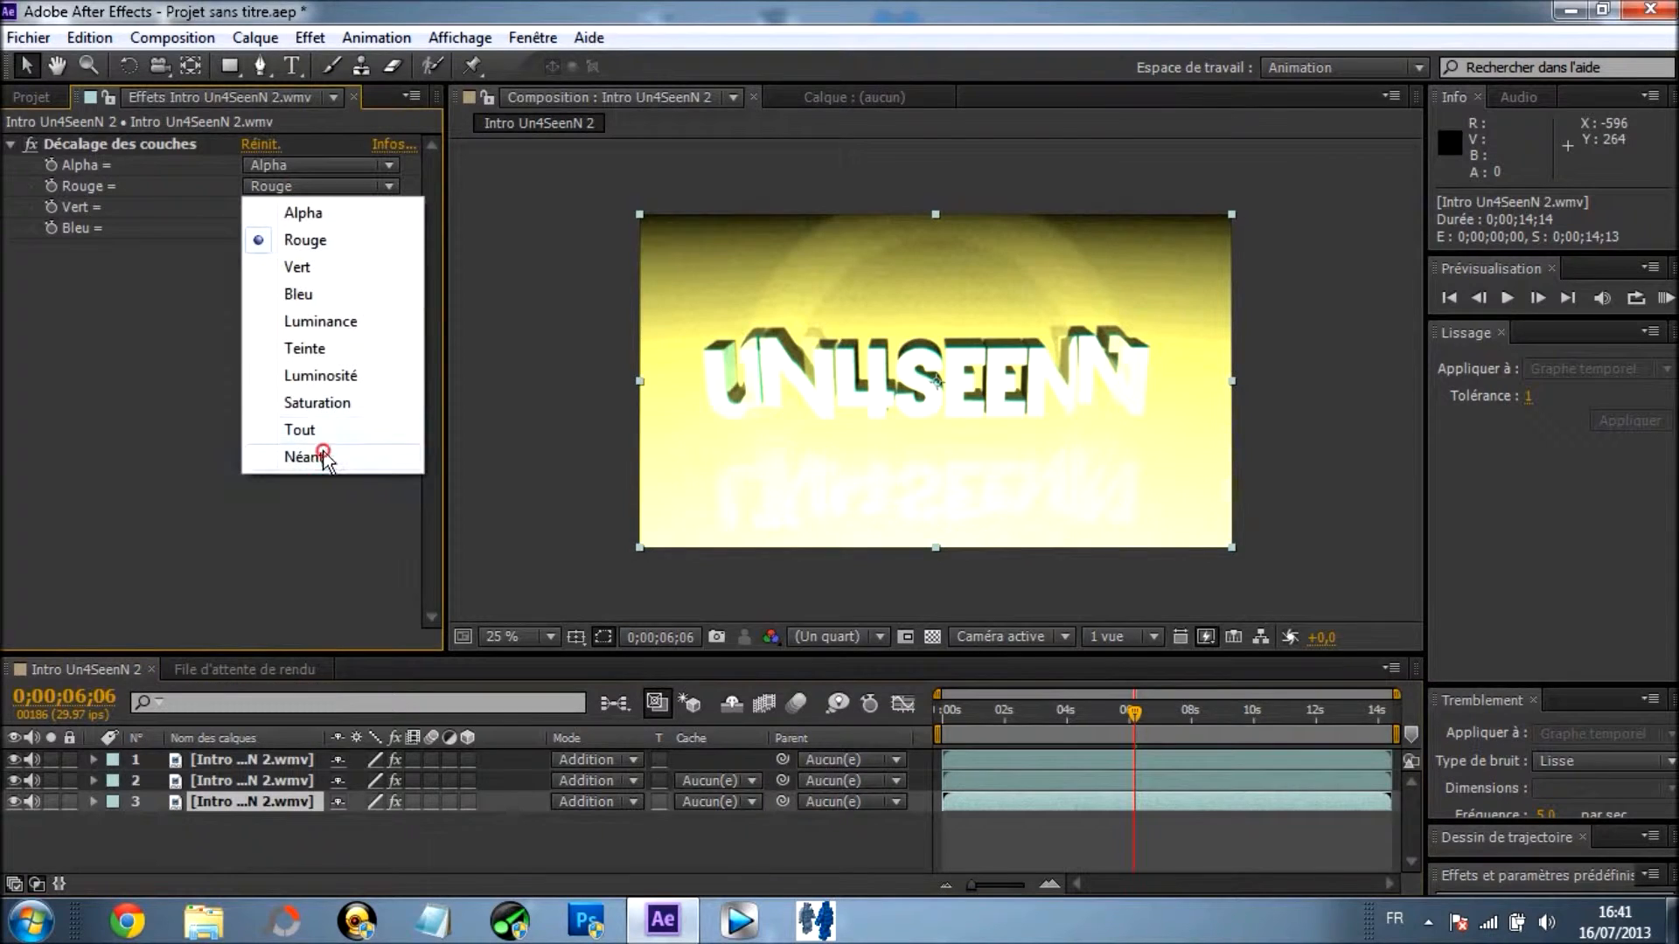
pyautogui.click(323, 457)
pyautogui.click(341, 206)
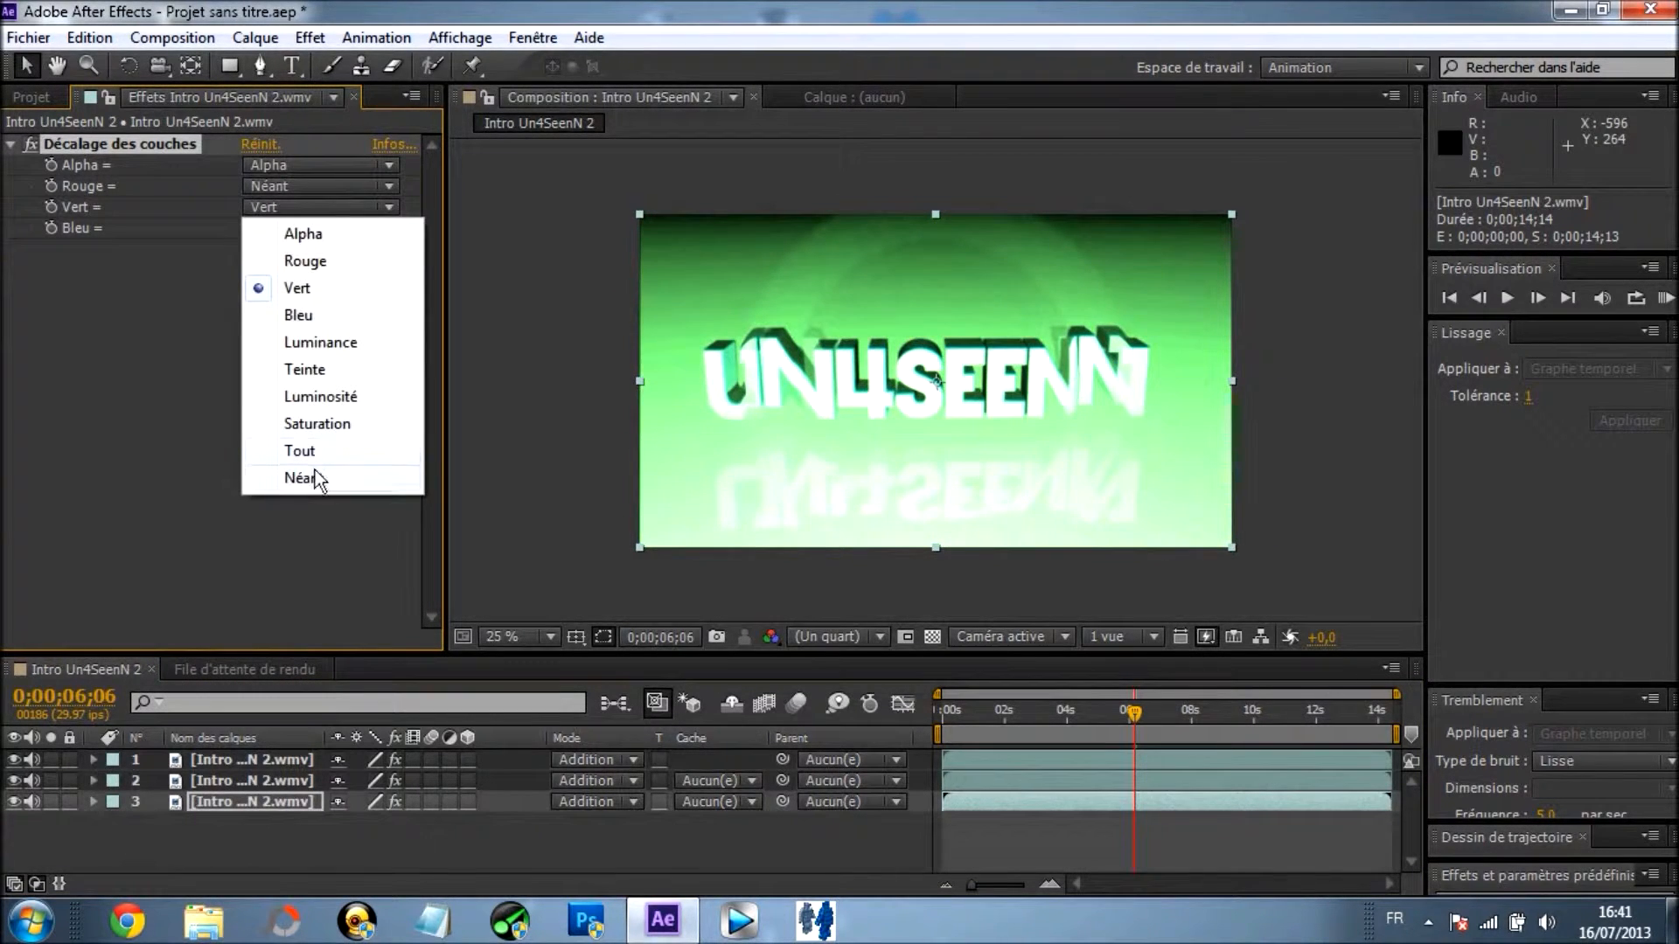
pyautogui.click(314, 473)
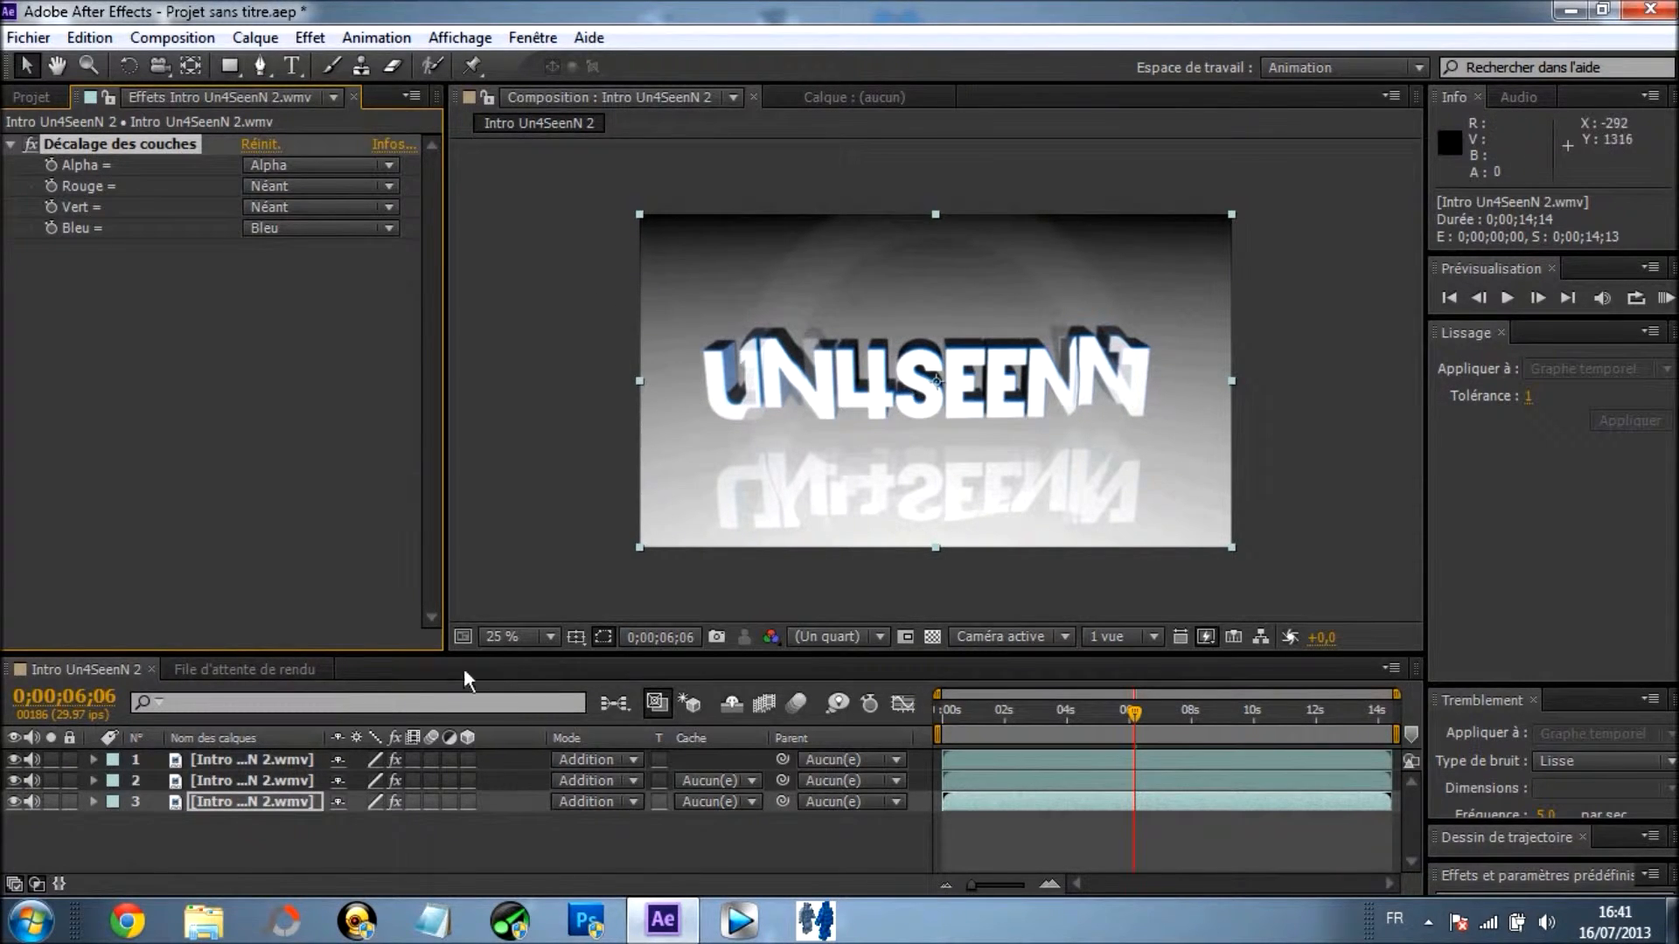
# Add starting Echelle and Rotation keyframes to the first layer at 0;00;06;05
pyautogui.click(272, 757)
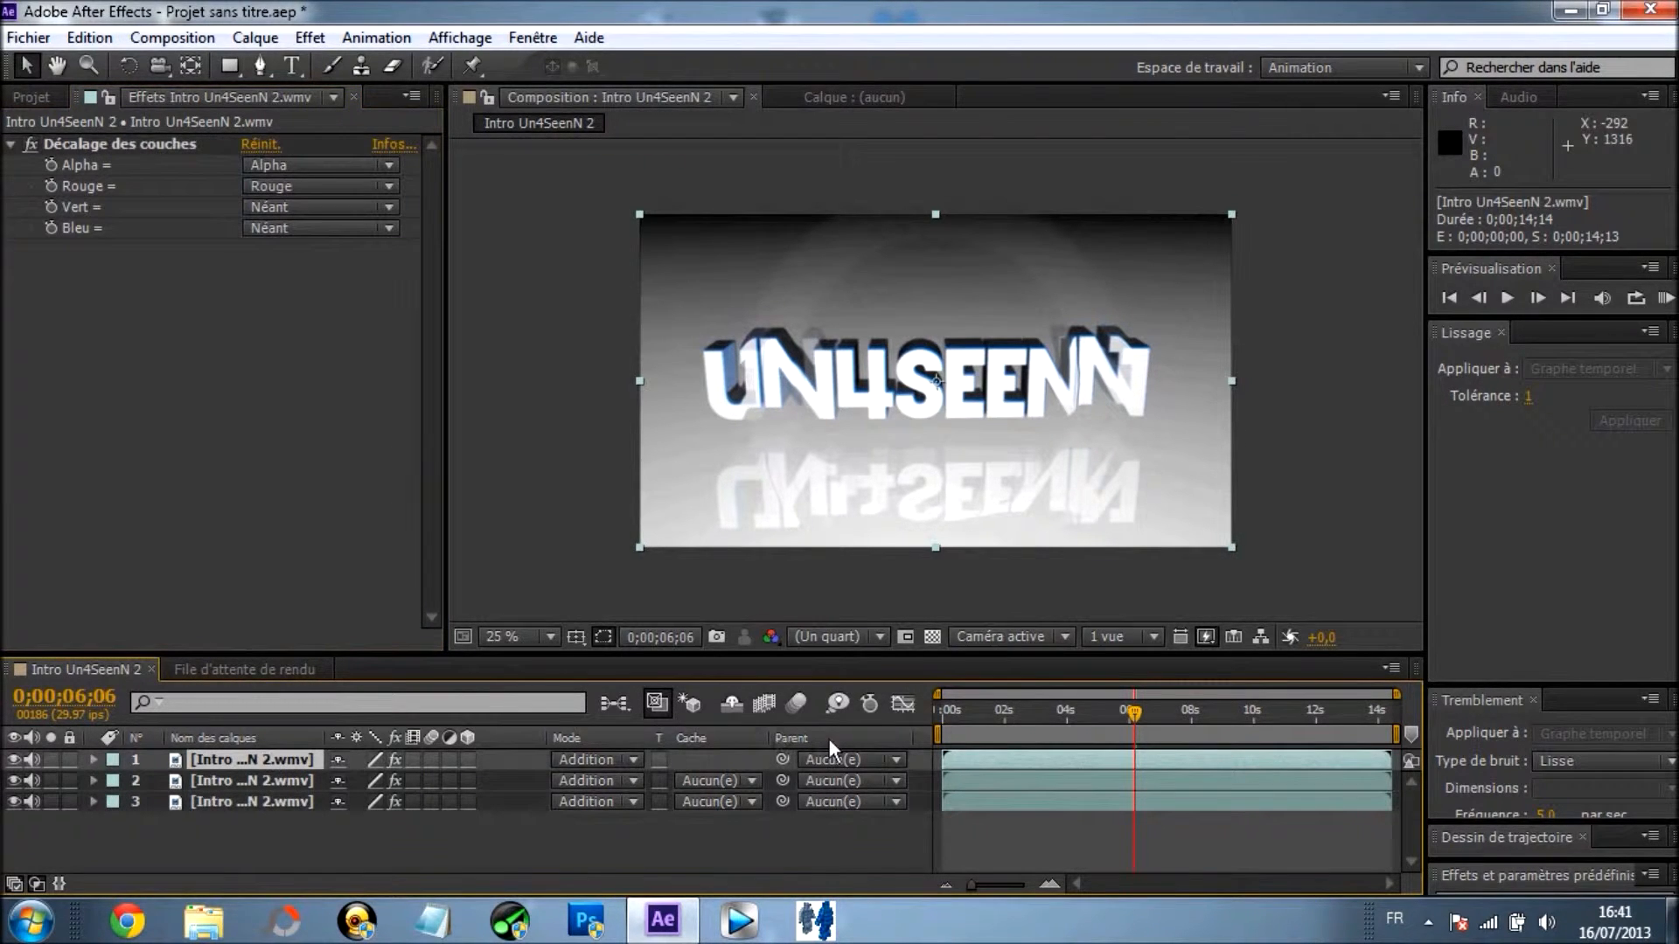
pyautogui.click(1479, 296)
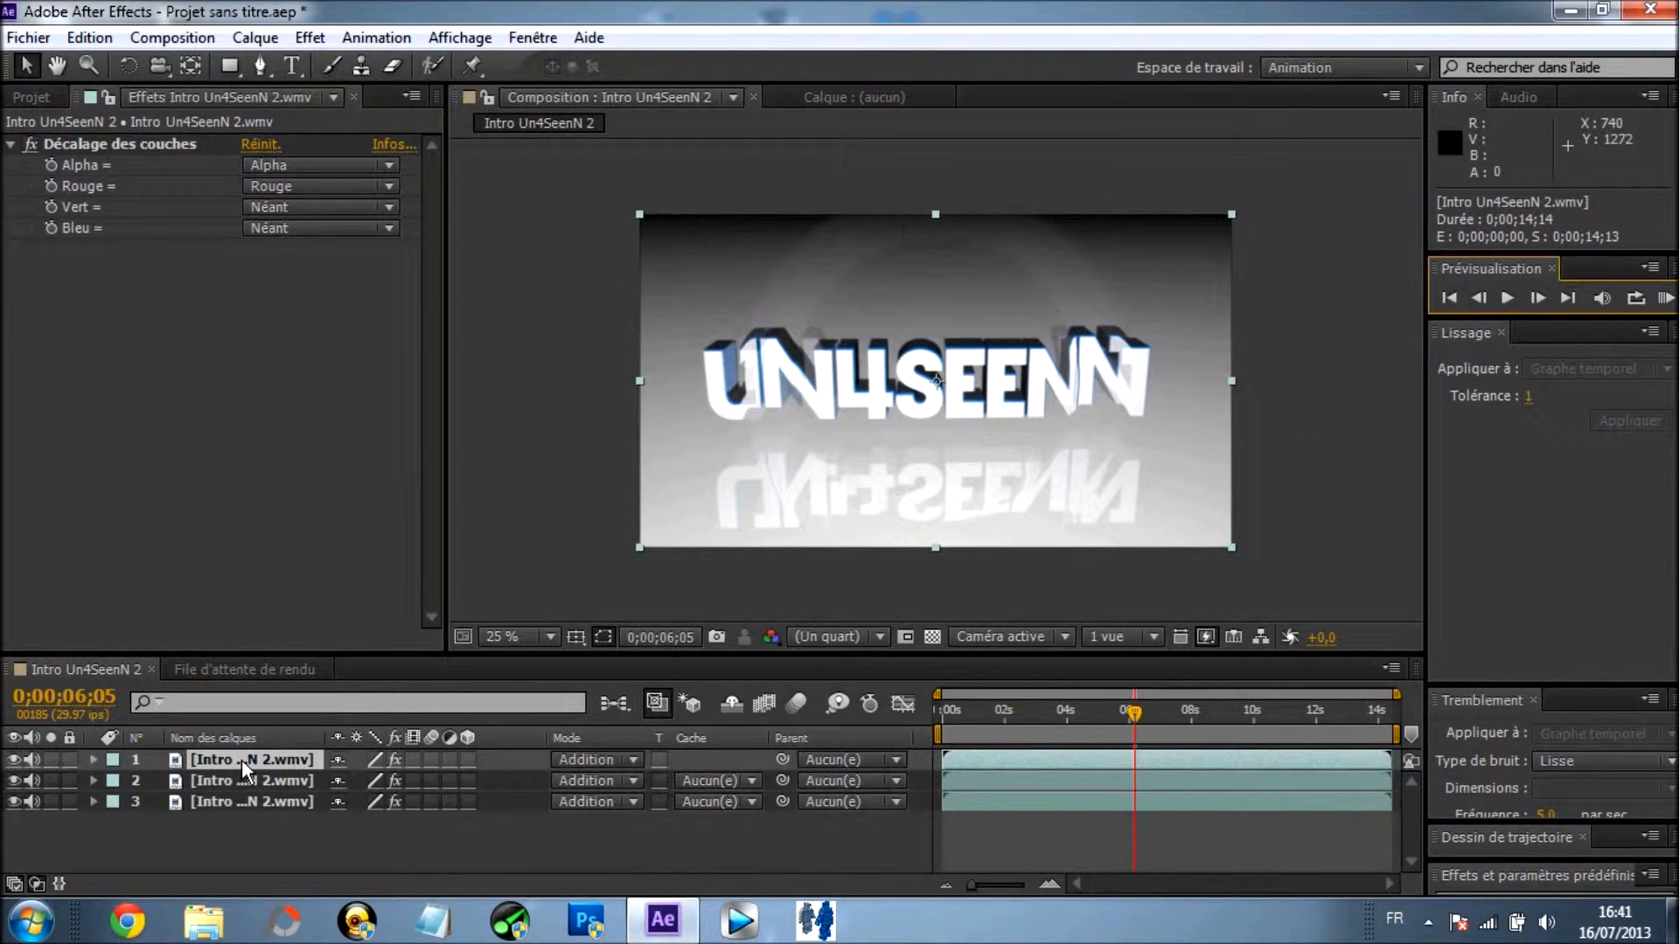
pyautogui.click(95, 760)
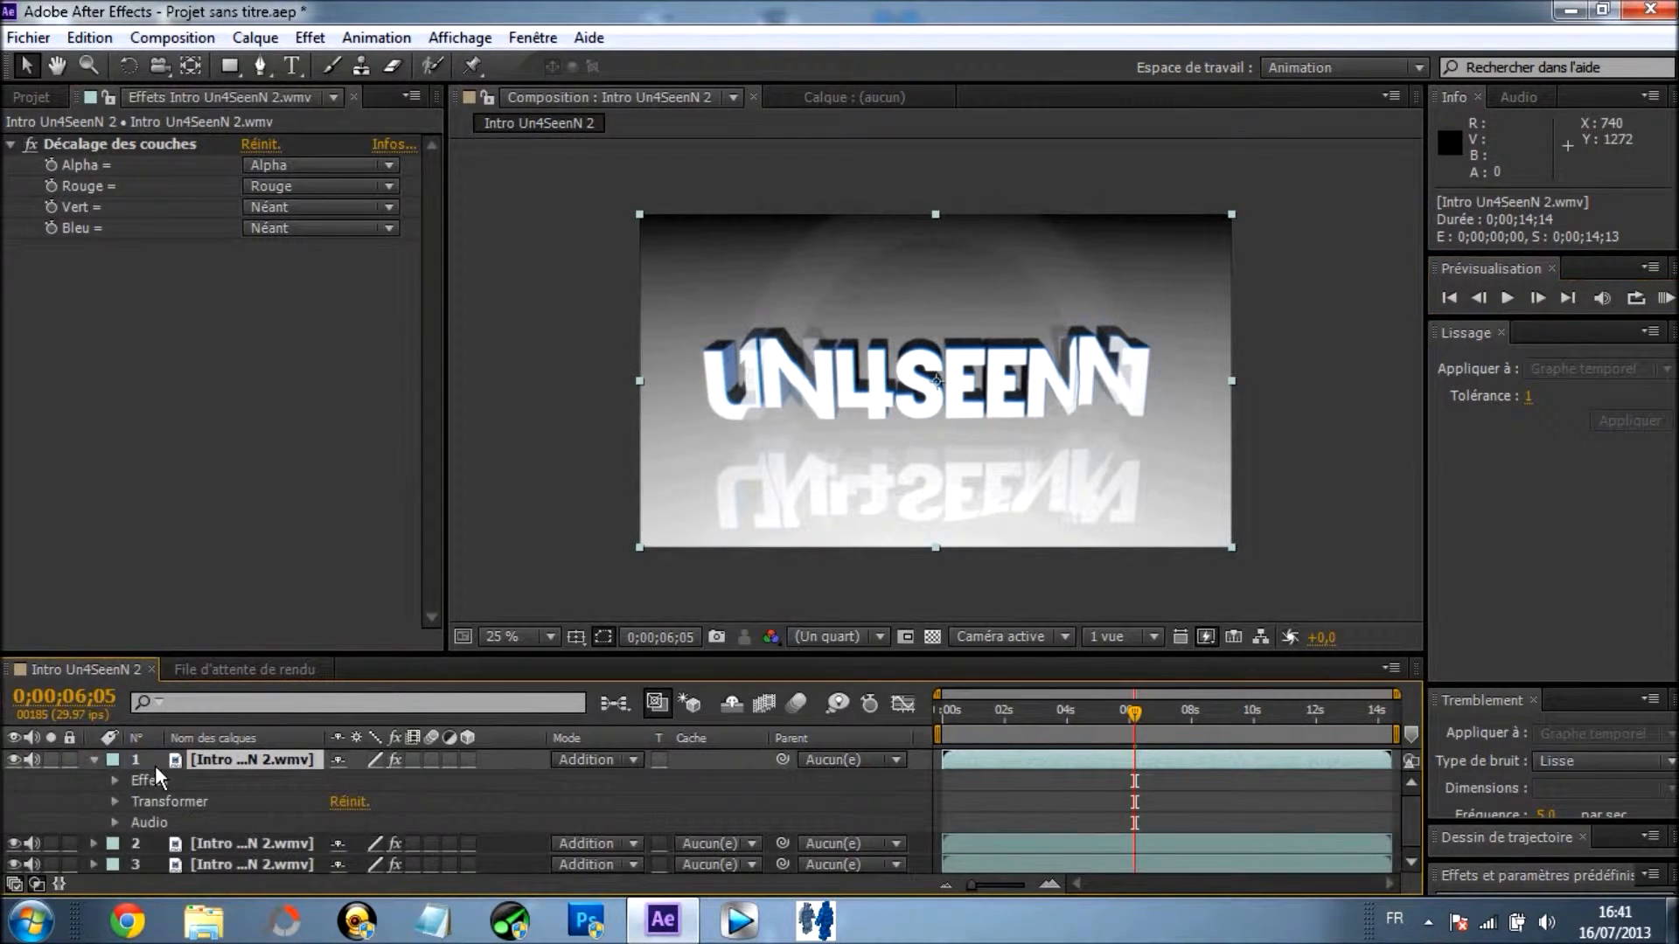
pyautogui.moveTo(359, 654); pyautogui.dragTo(359, 536)
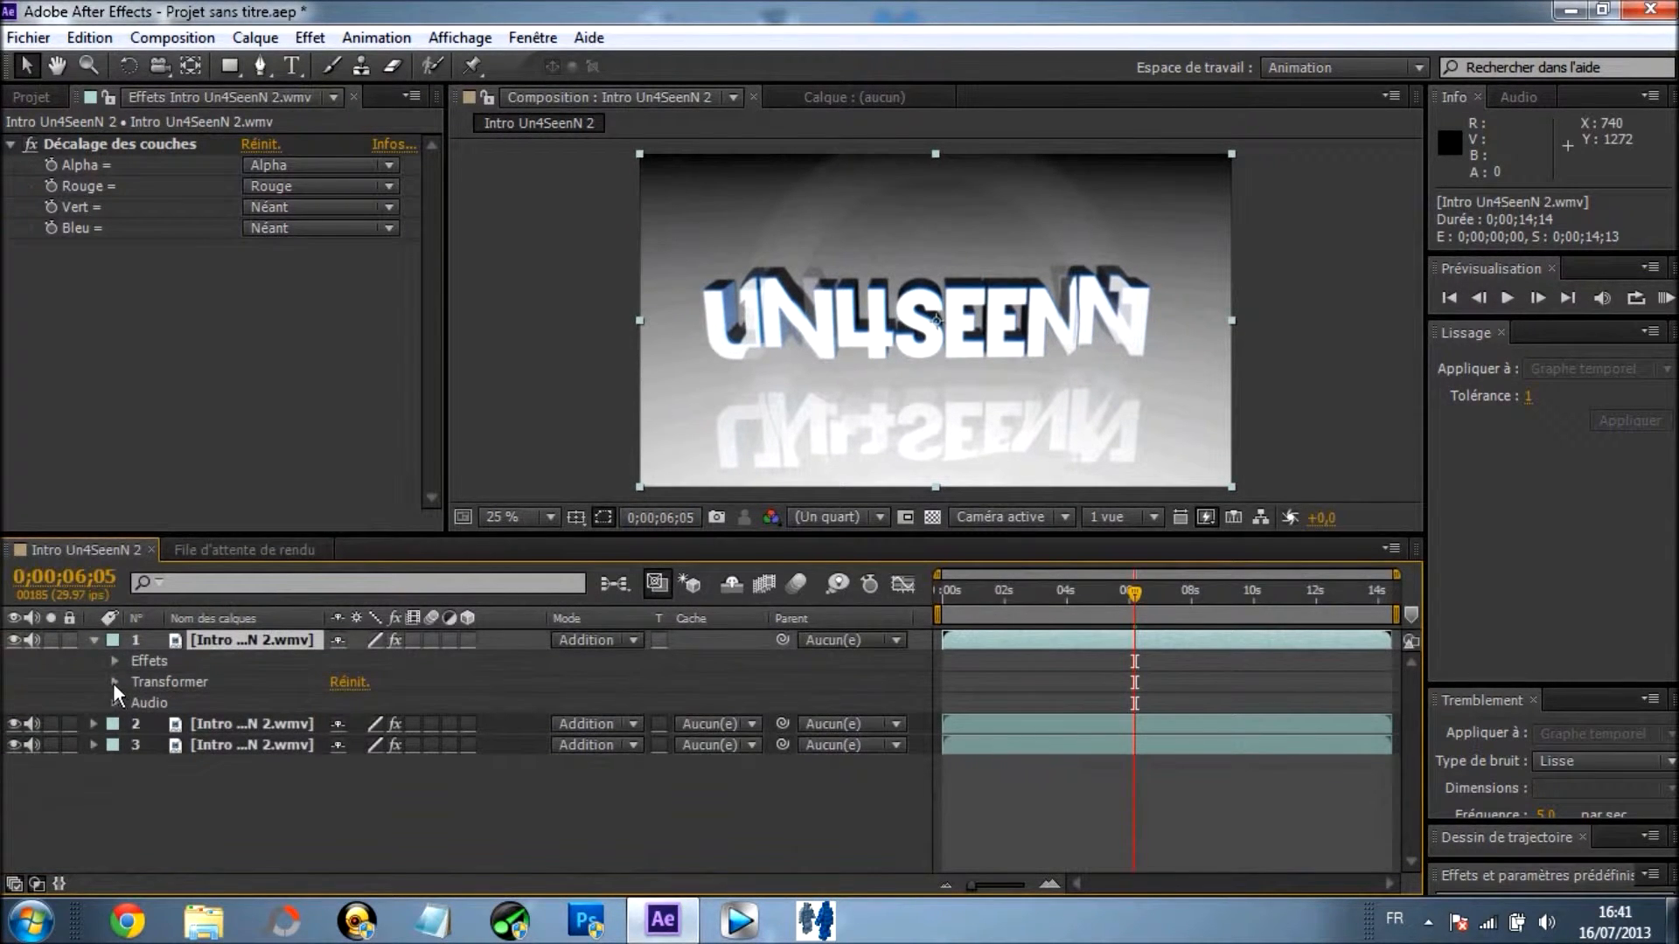
pyautogui.click(114, 682)
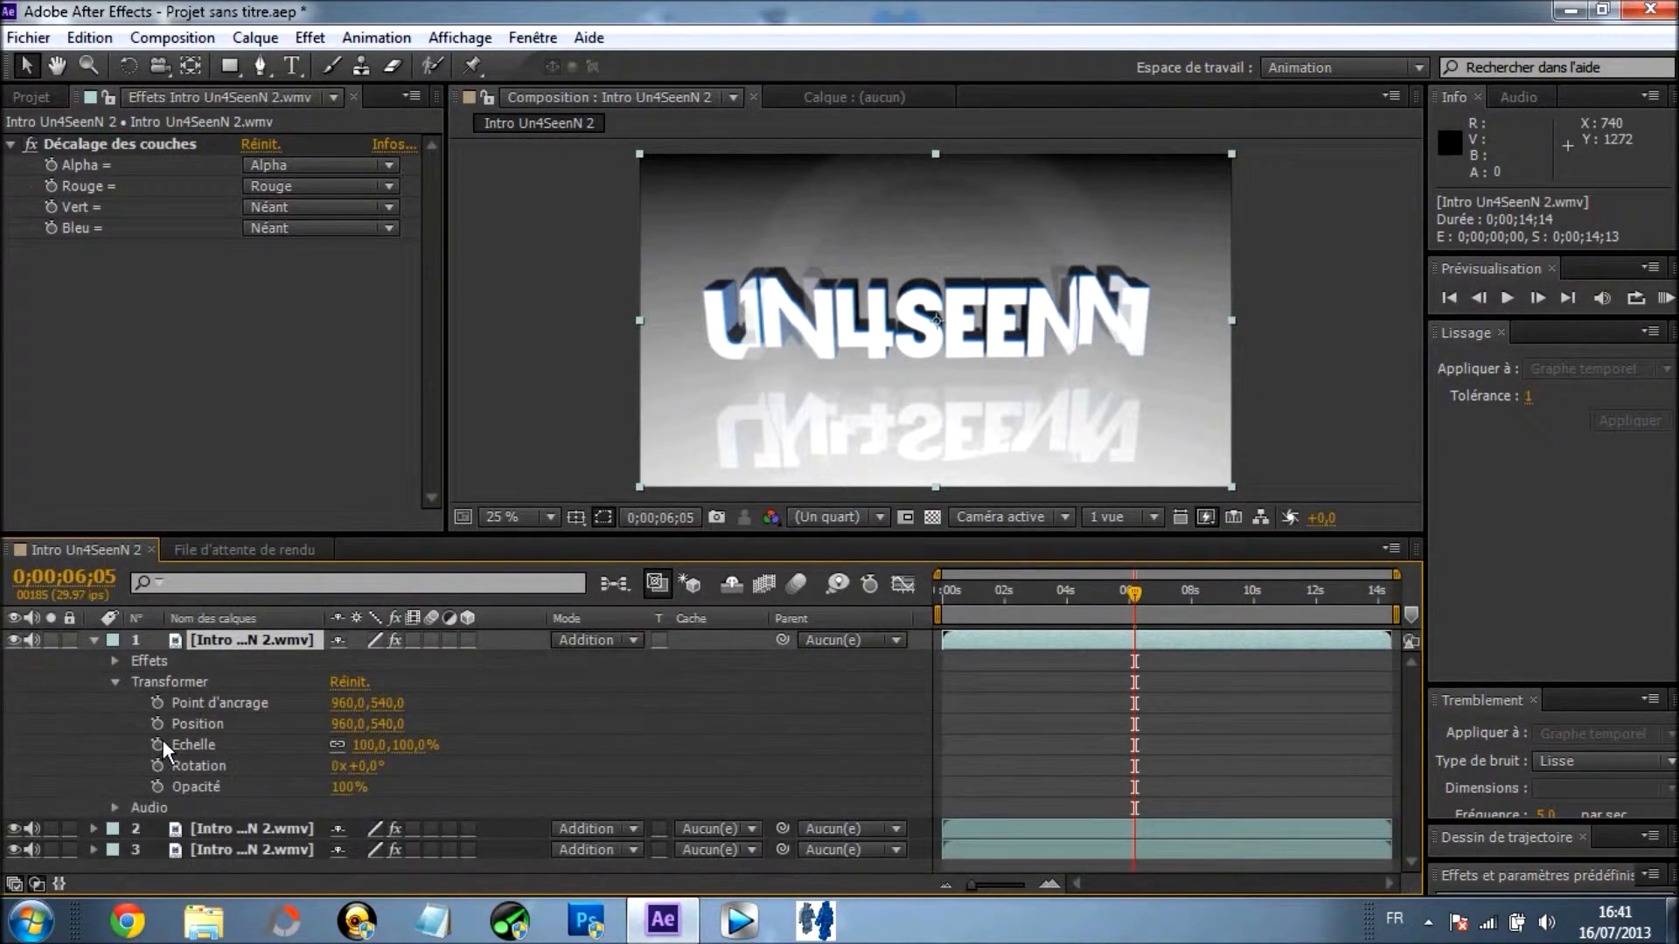
pyautogui.click(158, 744)
pyautogui.click(156, 765)
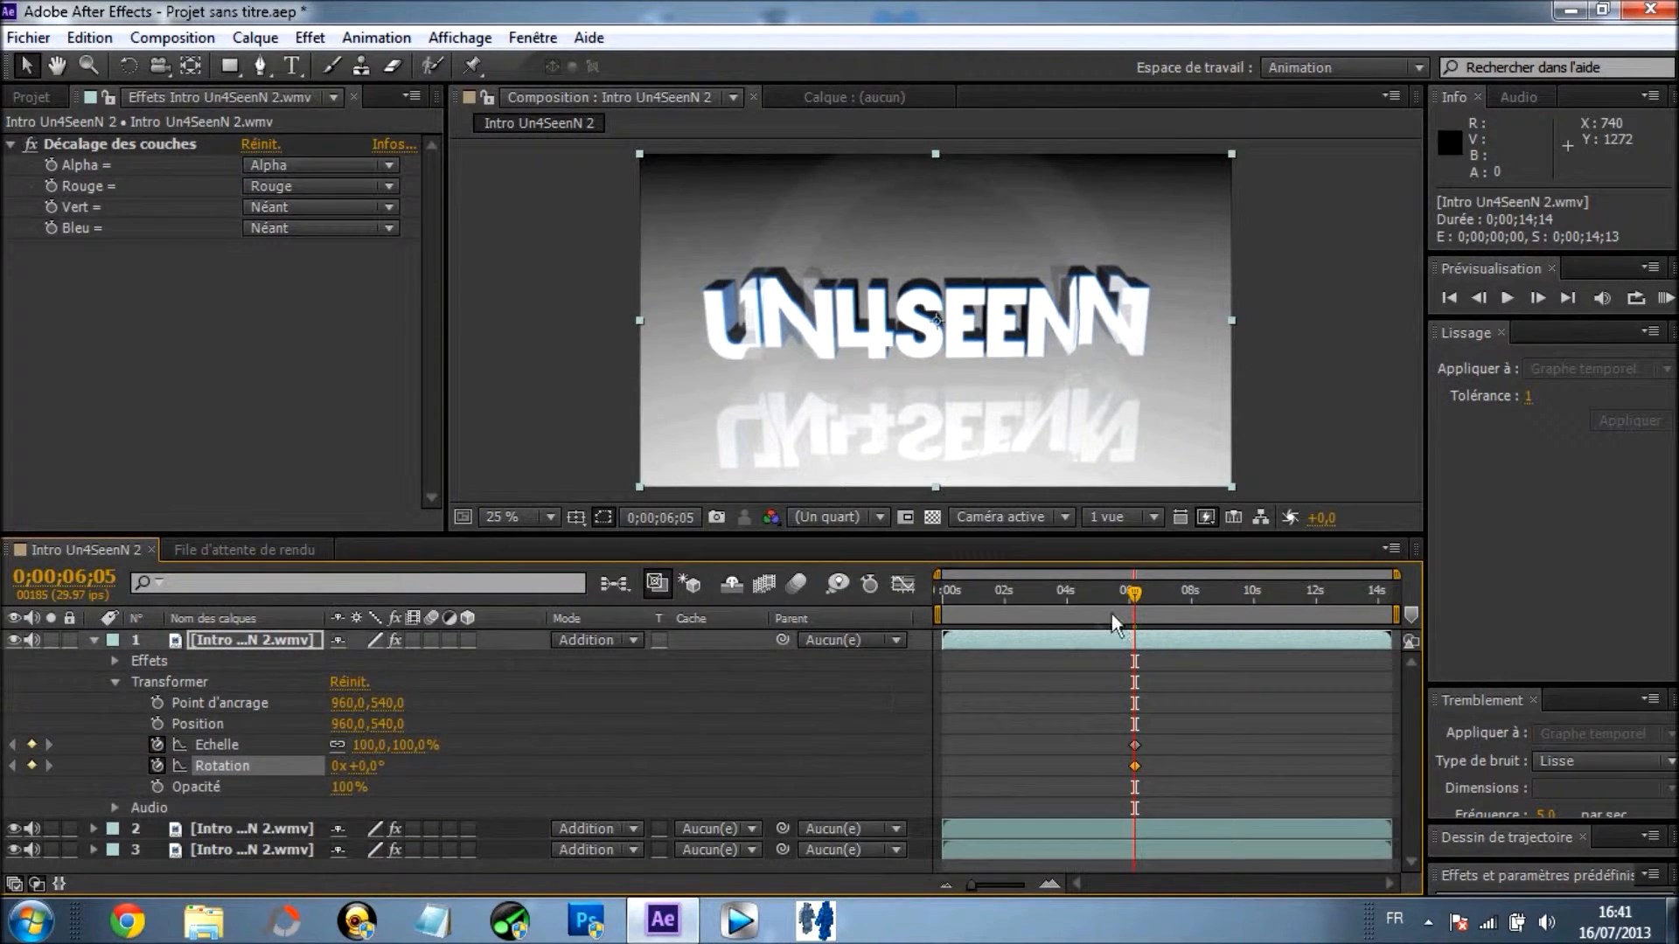
pyautogui.click(93, 639)
# Add starting Echelle and Rotation keyframes to the second layer at 0;00;06;05, leaving Position unanimated
pyautogui.click(93, 660)
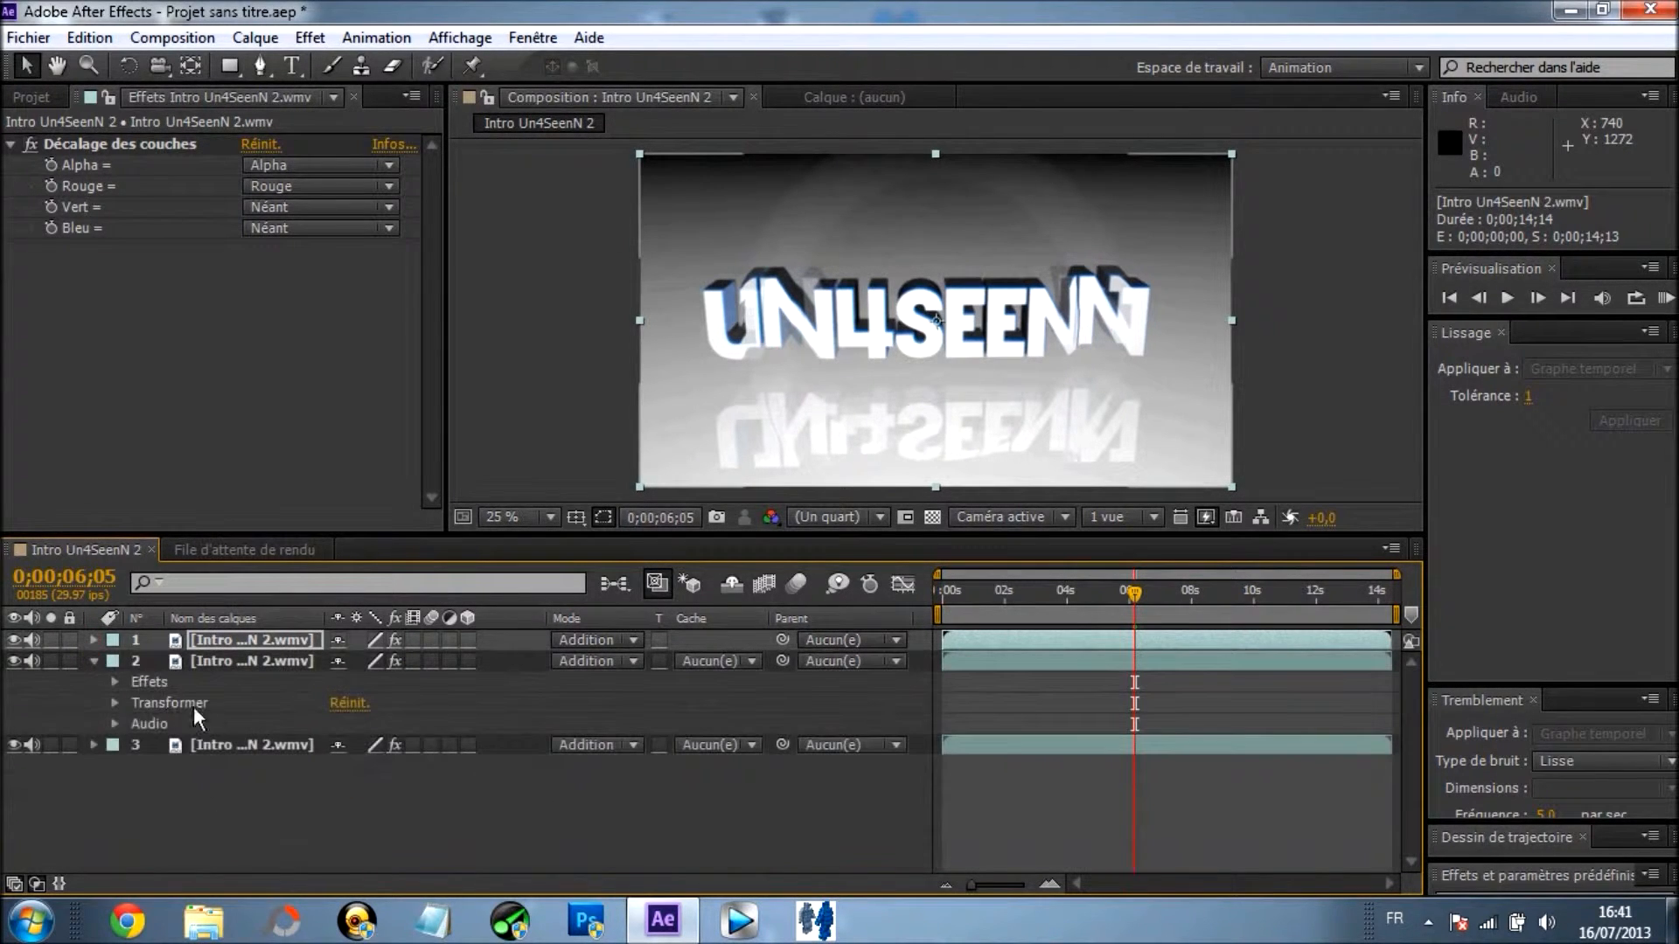
pyautogui.click(114, 702)
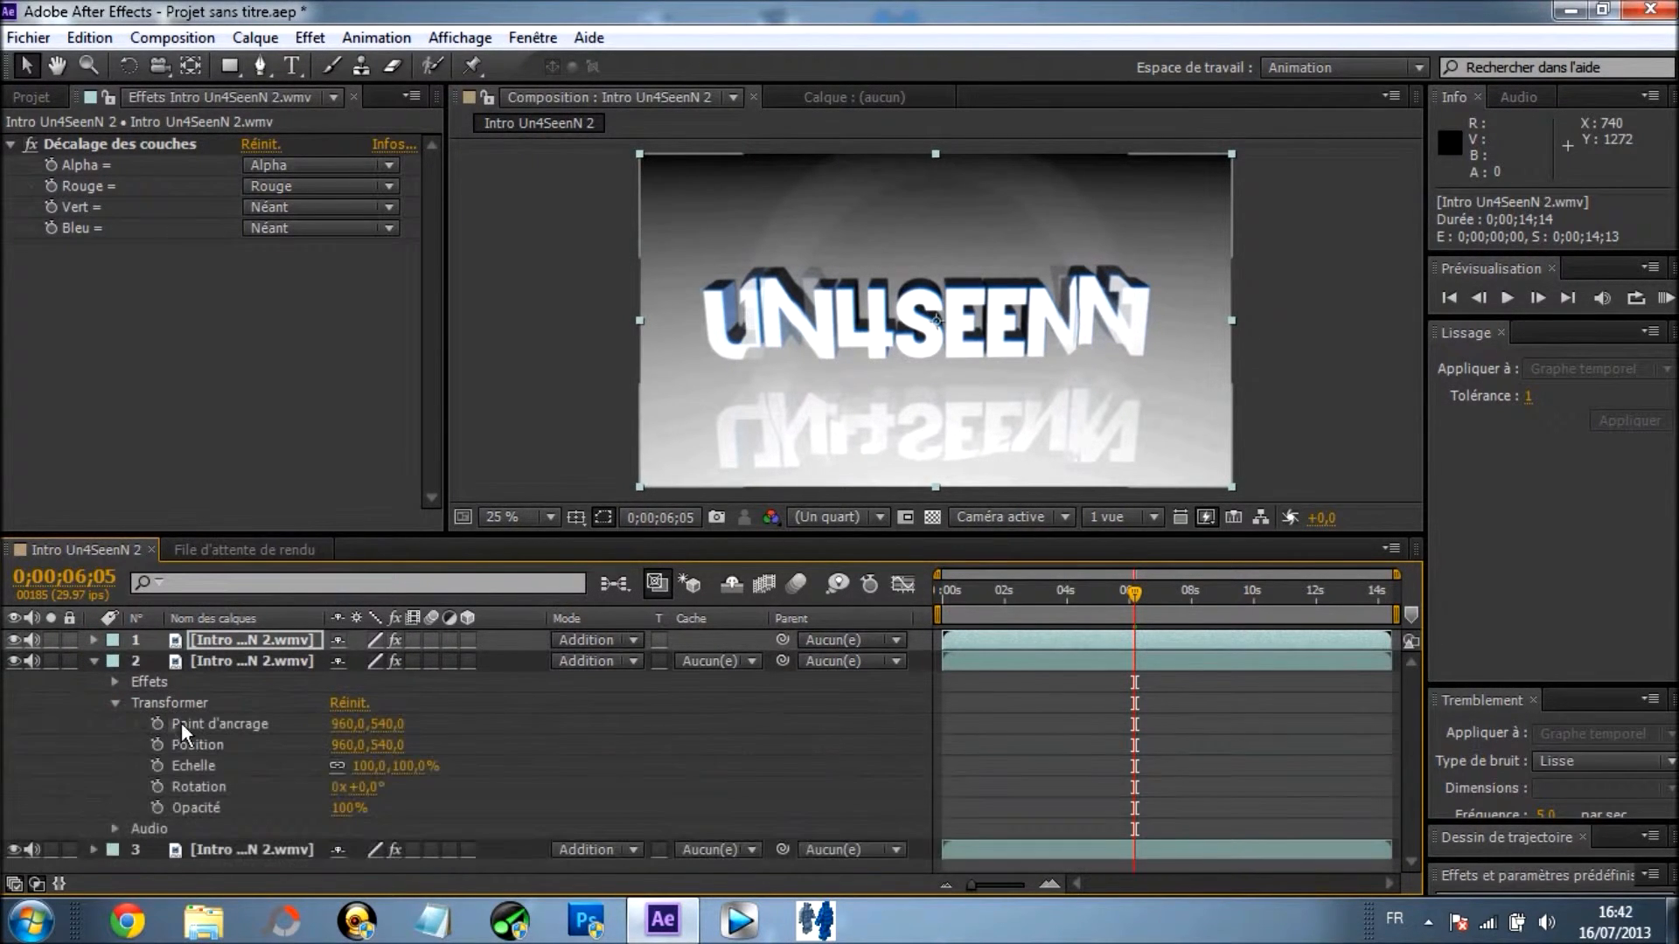
pyautogui.click(158, 743)
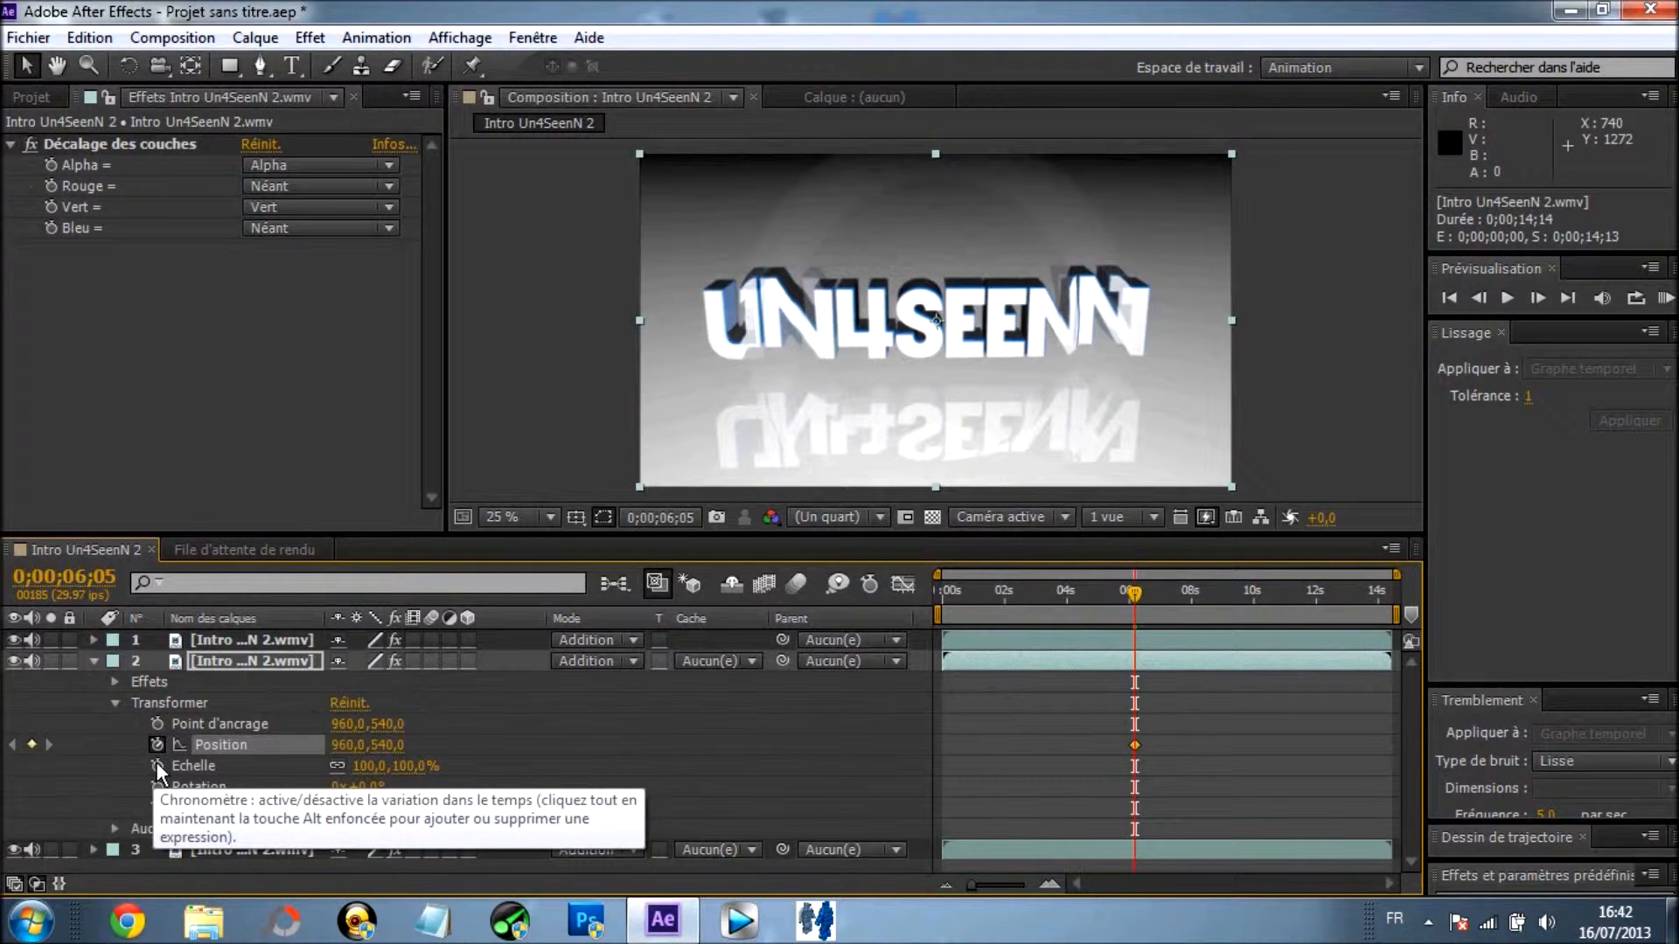
pyautogui.click(157, 766)
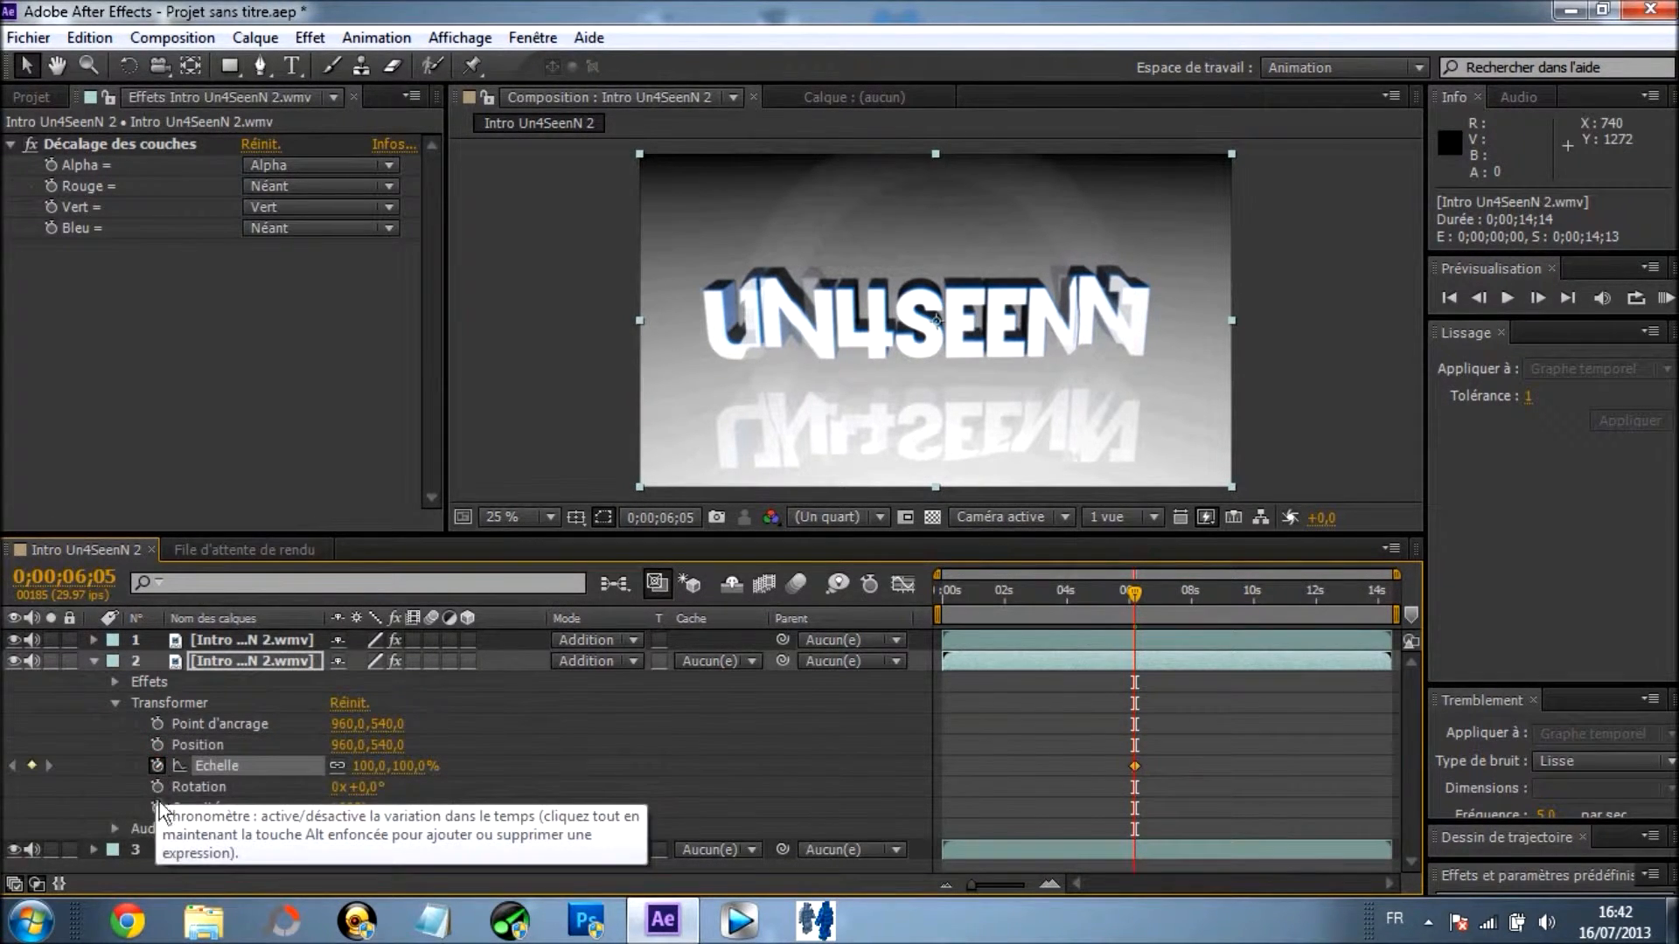
pyautogui.click(158, 787)
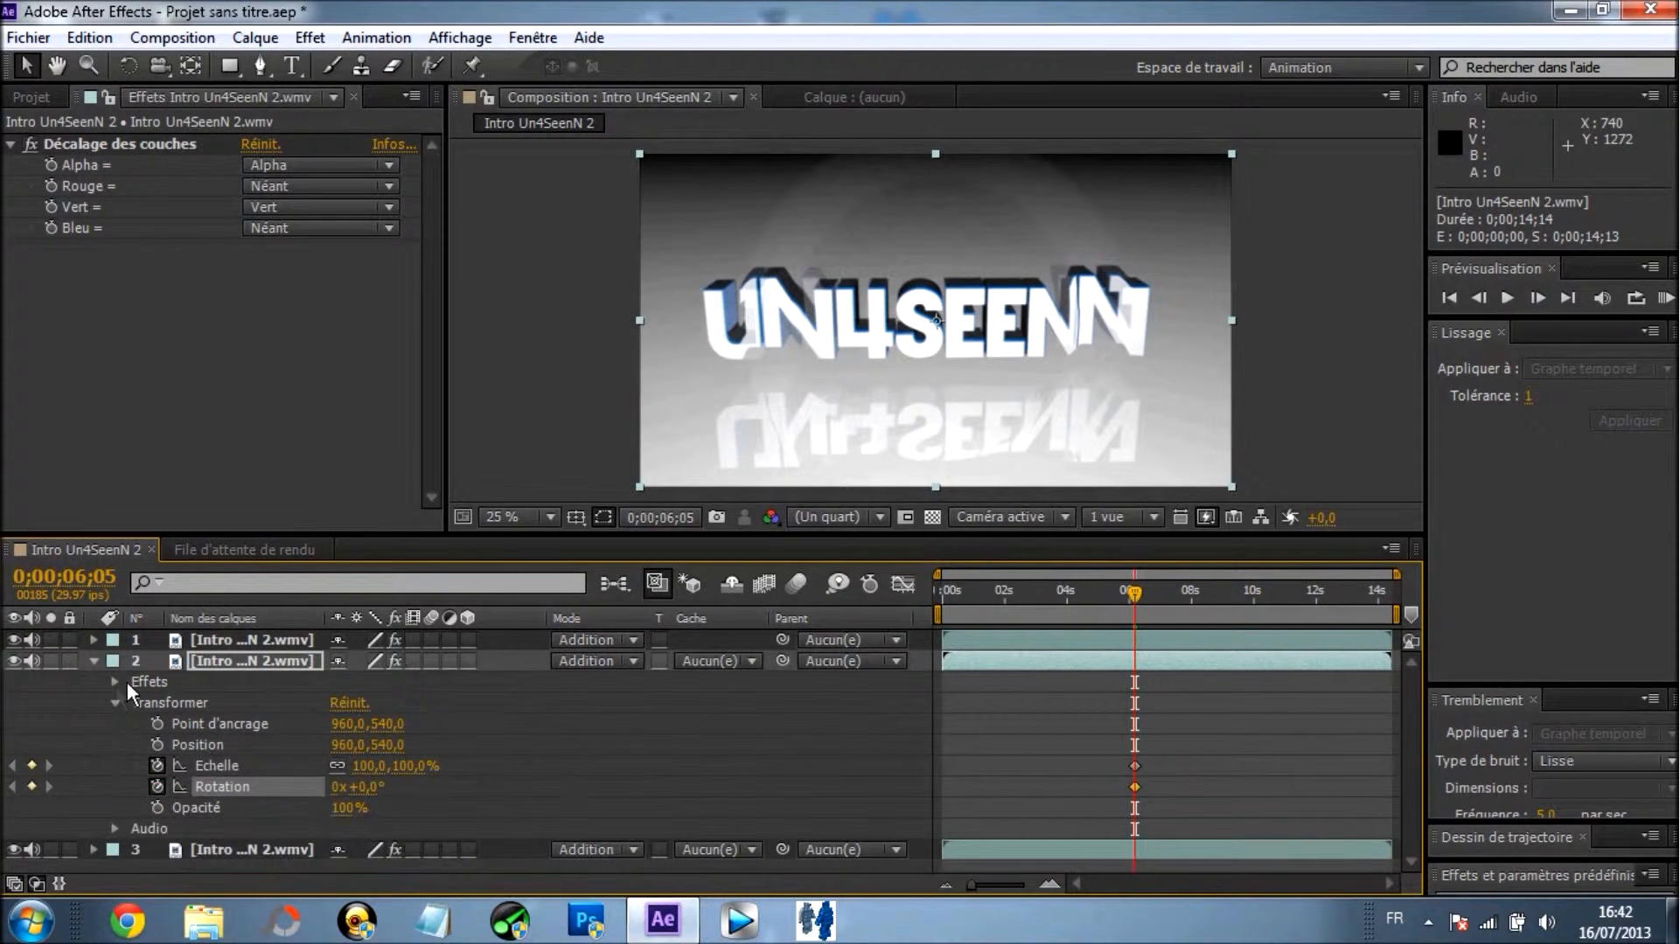
pyautogui.click(93, 661)
# Add starting Echelle and Rotation keyframes to the third layer at 0;00;06;05
pyautogui.click(94, 682)
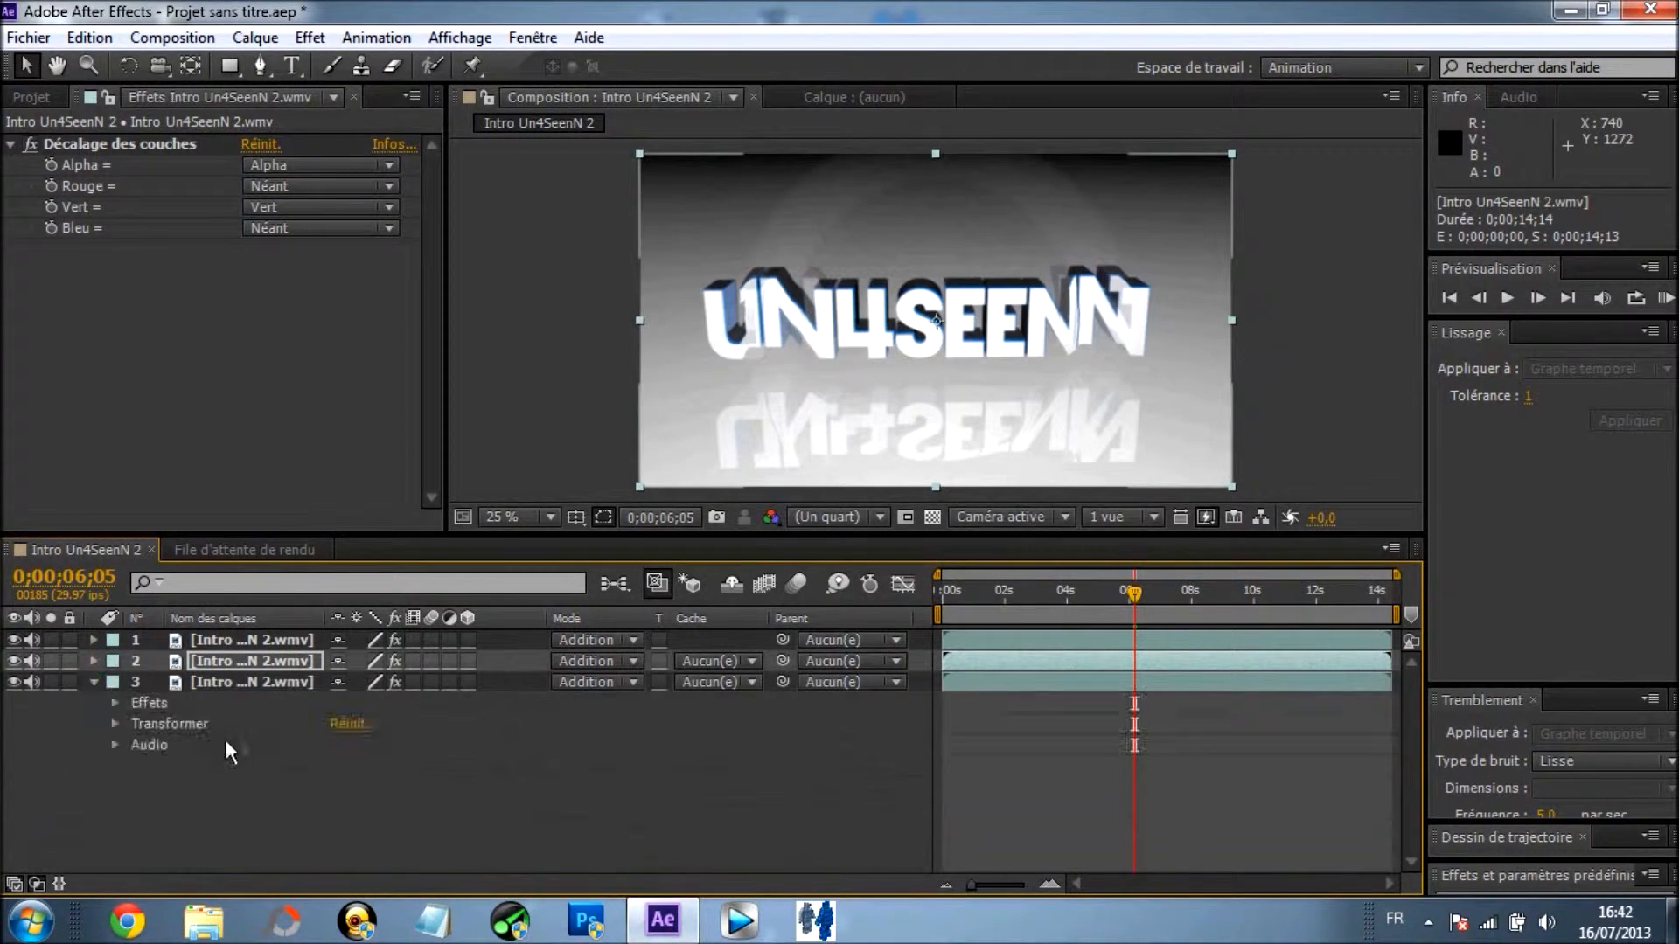
pyautogui.click(115, 724)
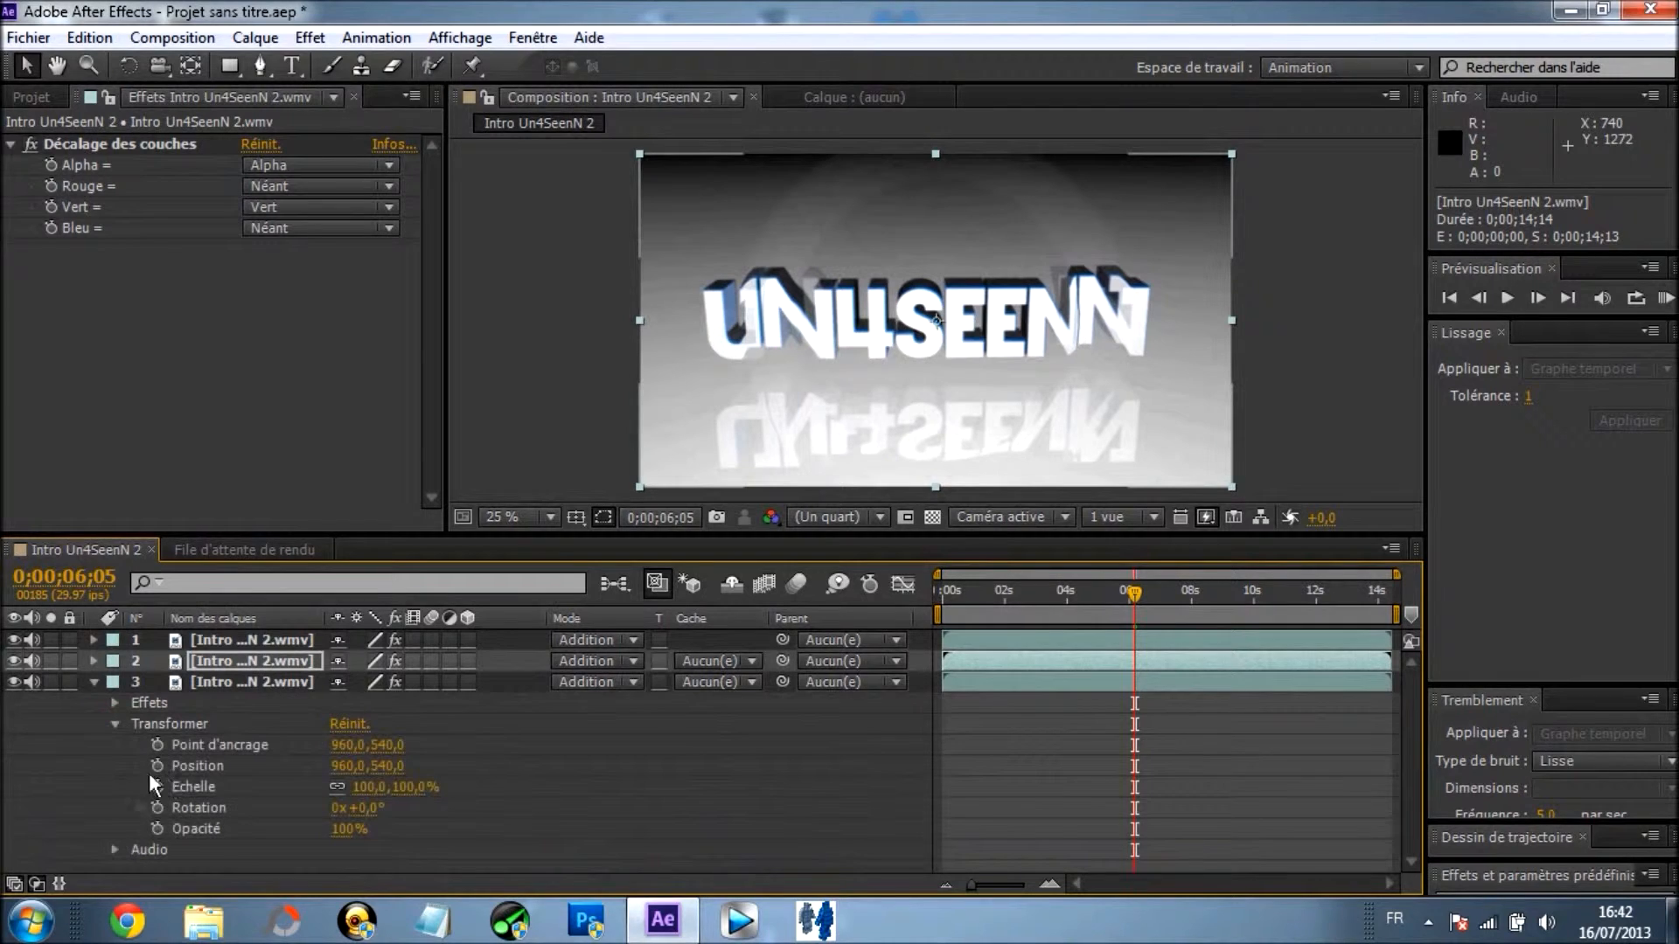
pyautogui.click(156, 787)
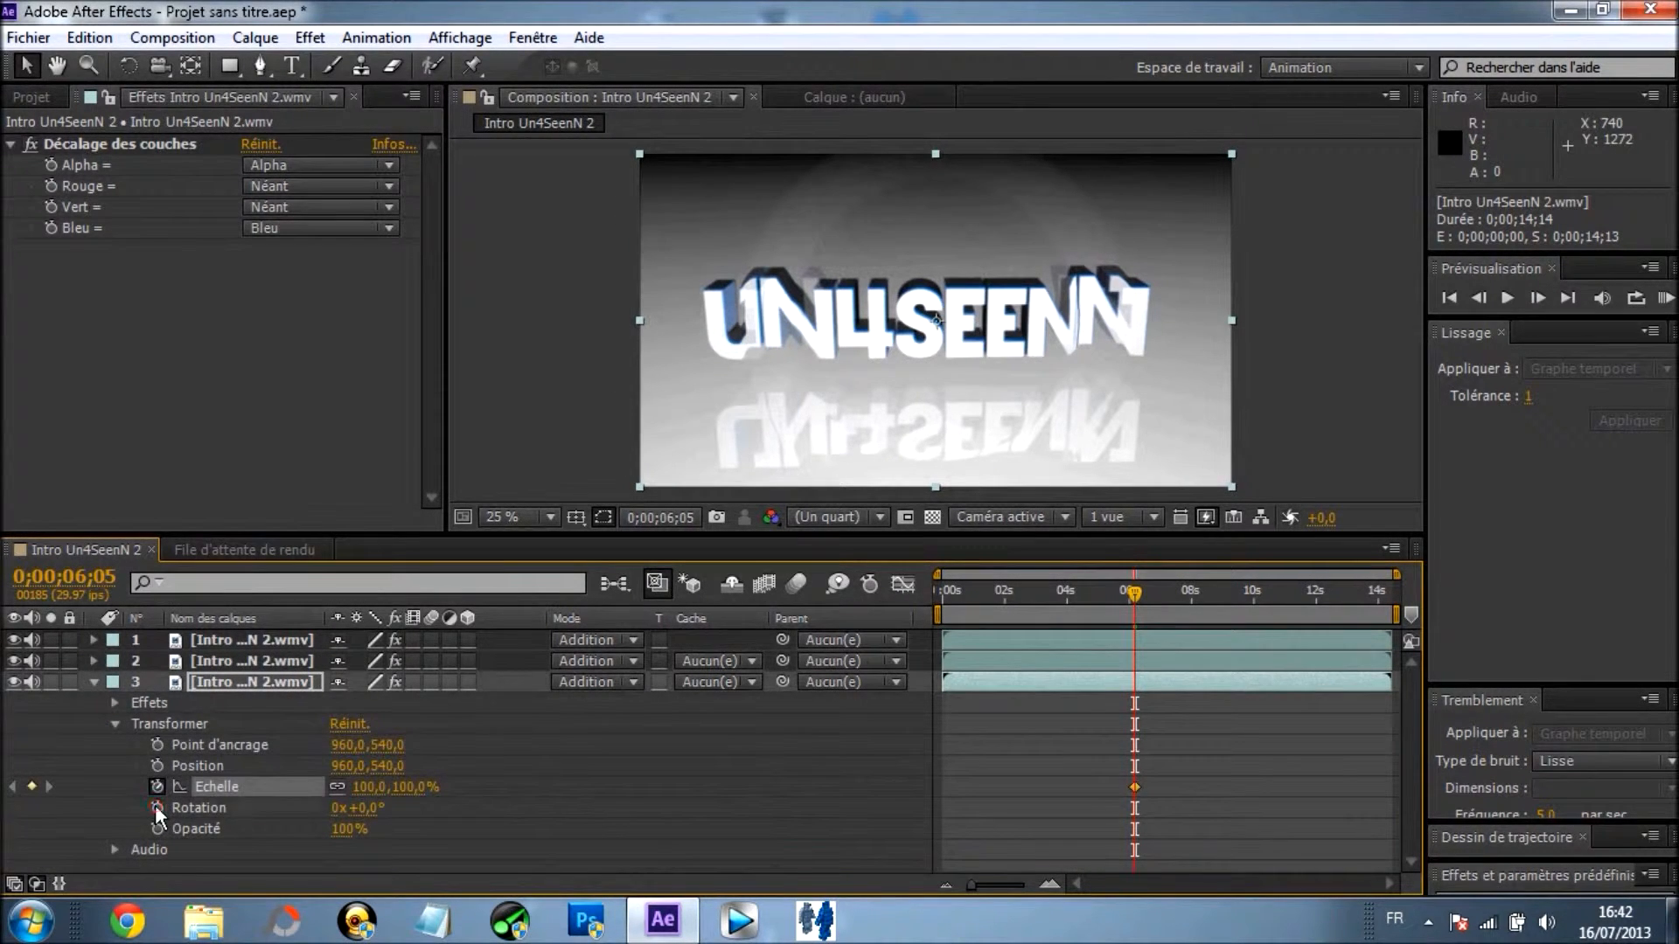
pyautogui.click(156, 806)
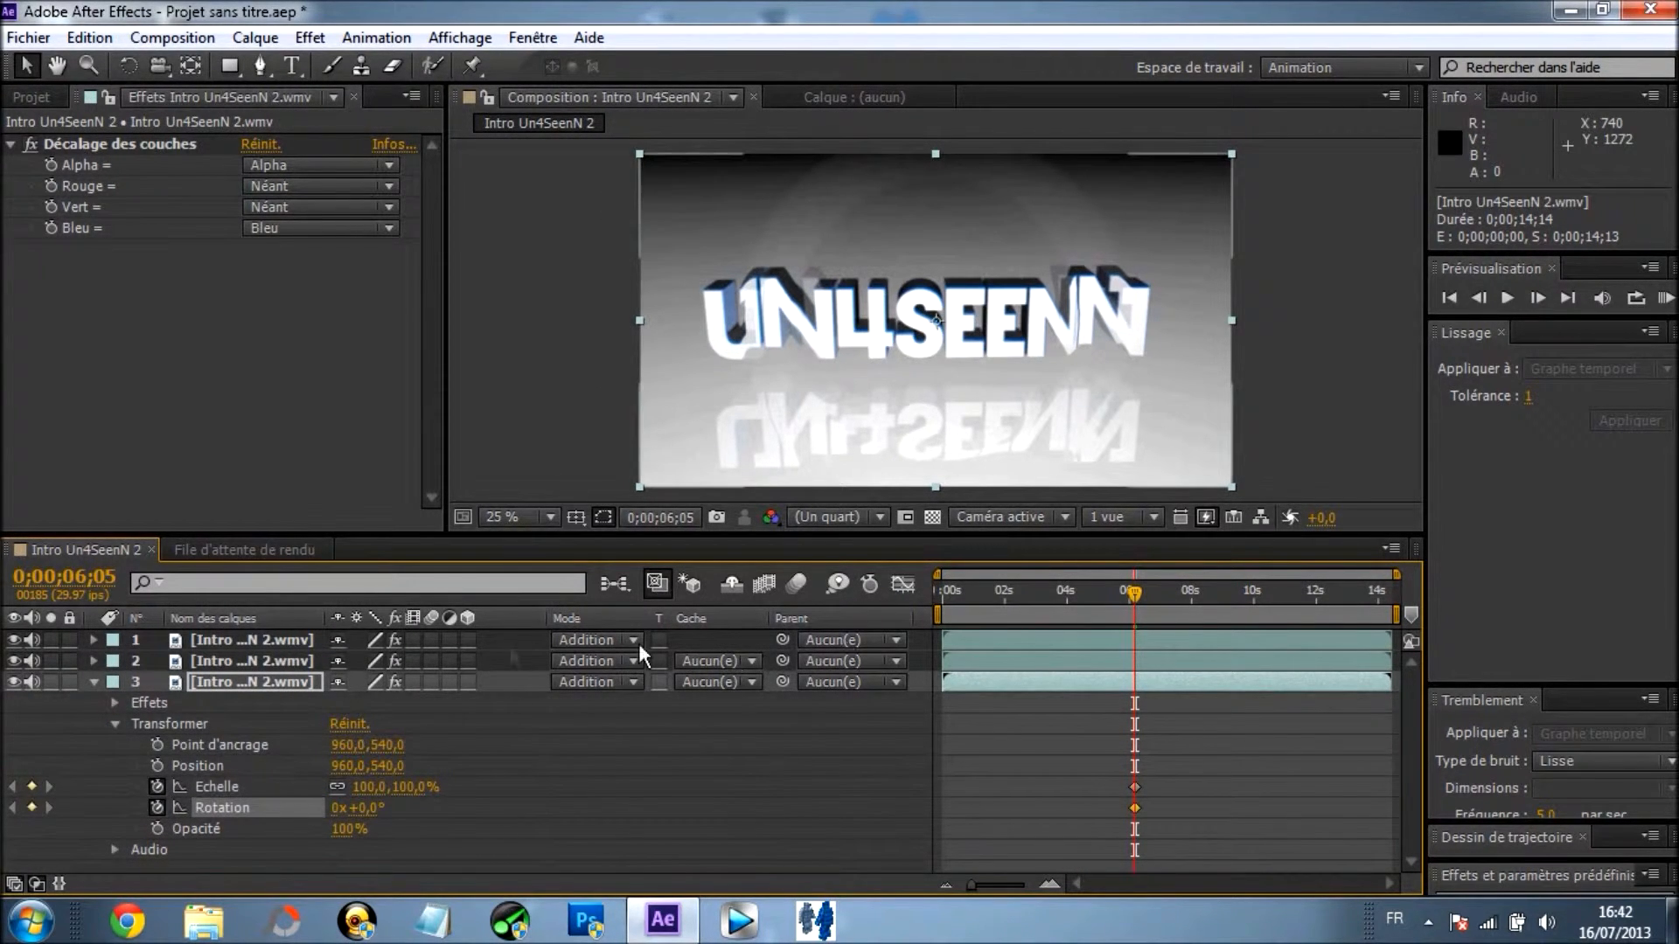
pyautogui.click(96, 680)
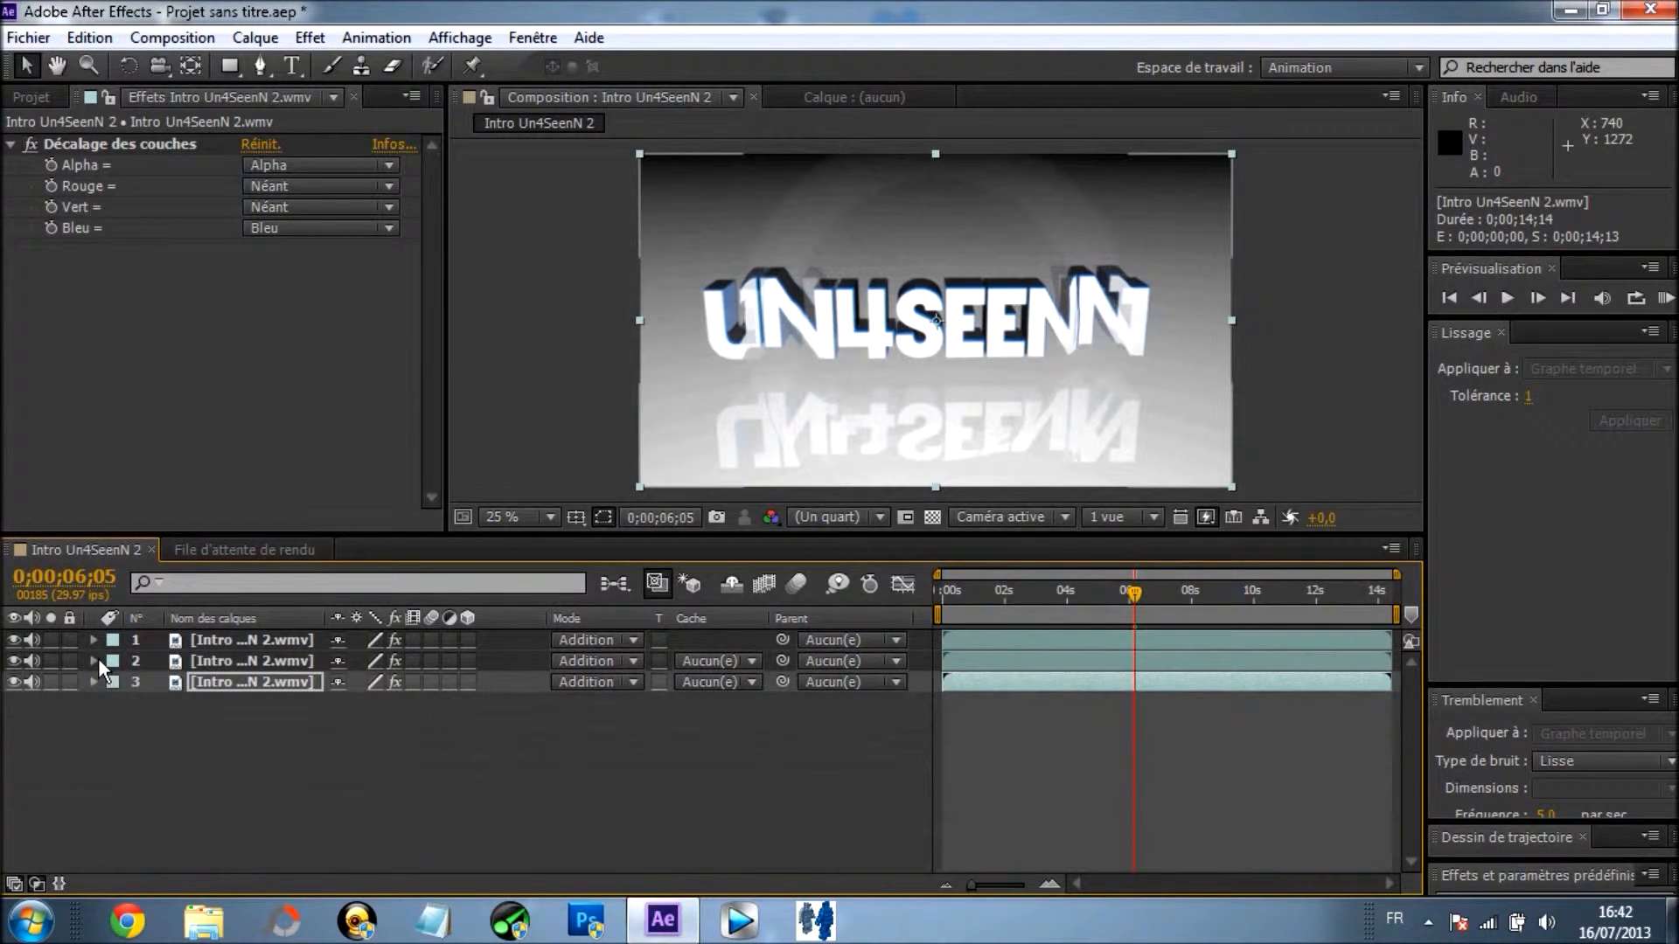
# Advance to 0;00;06;10 and set the first layer's Echelle to 110% there
pyautogui.click(96, 639)
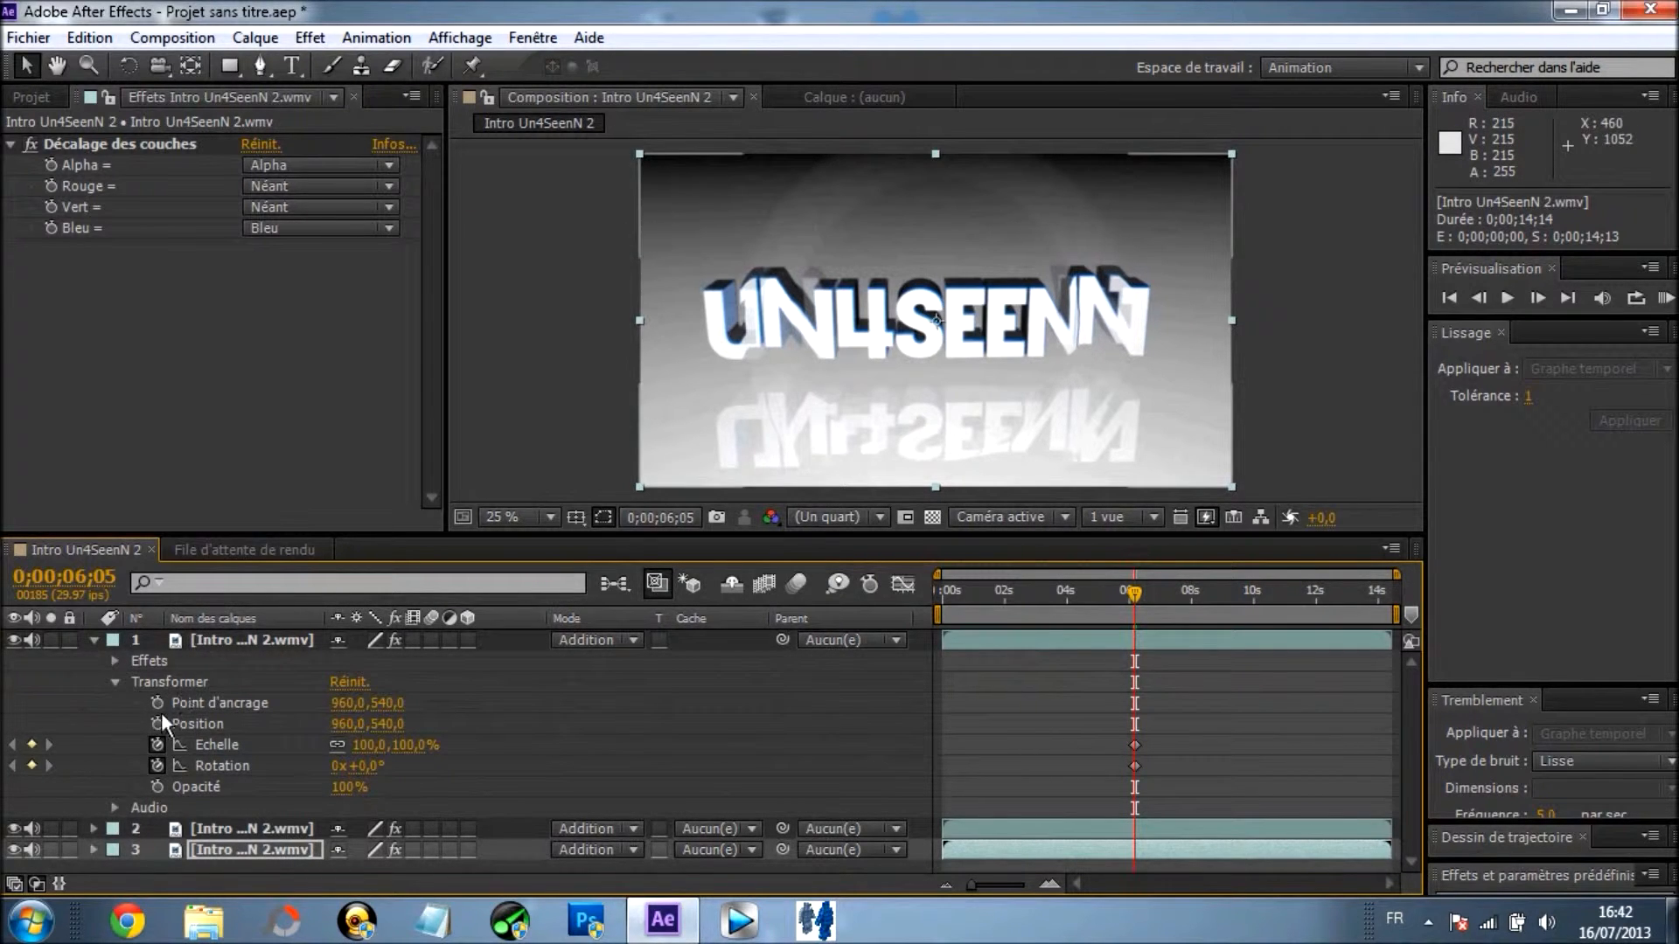
pyautogui.click(1545, 294)
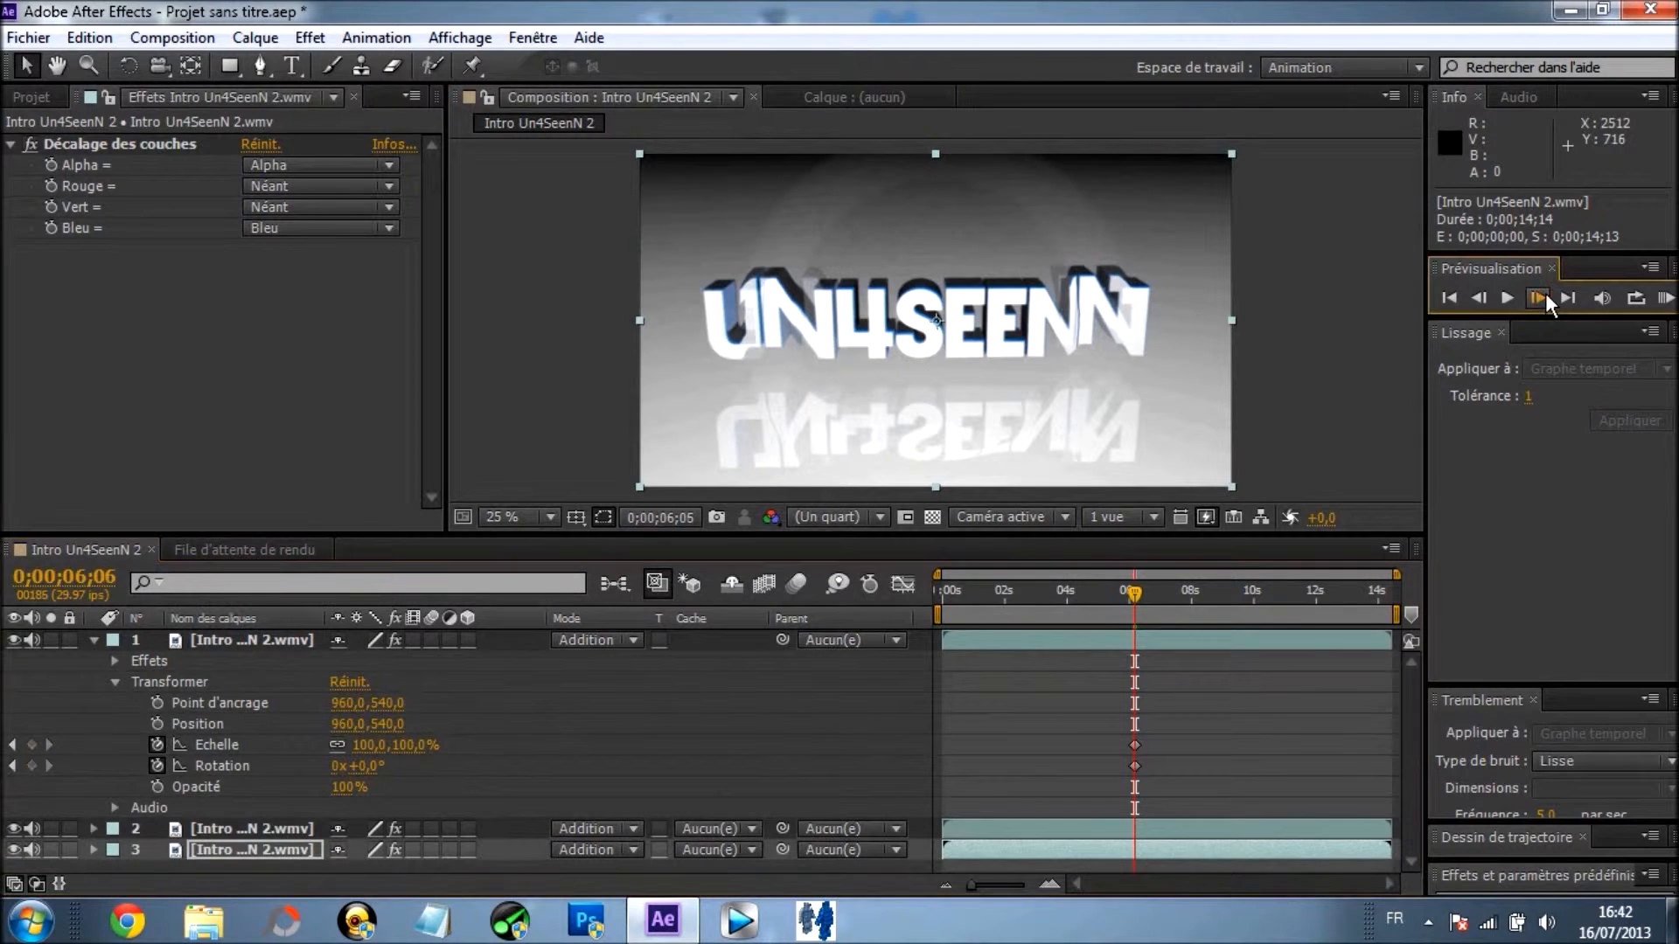
pyautogui.click(1545, 294)
pyautogui.click(1545, 294)
pyautogui.click(1544, 294)
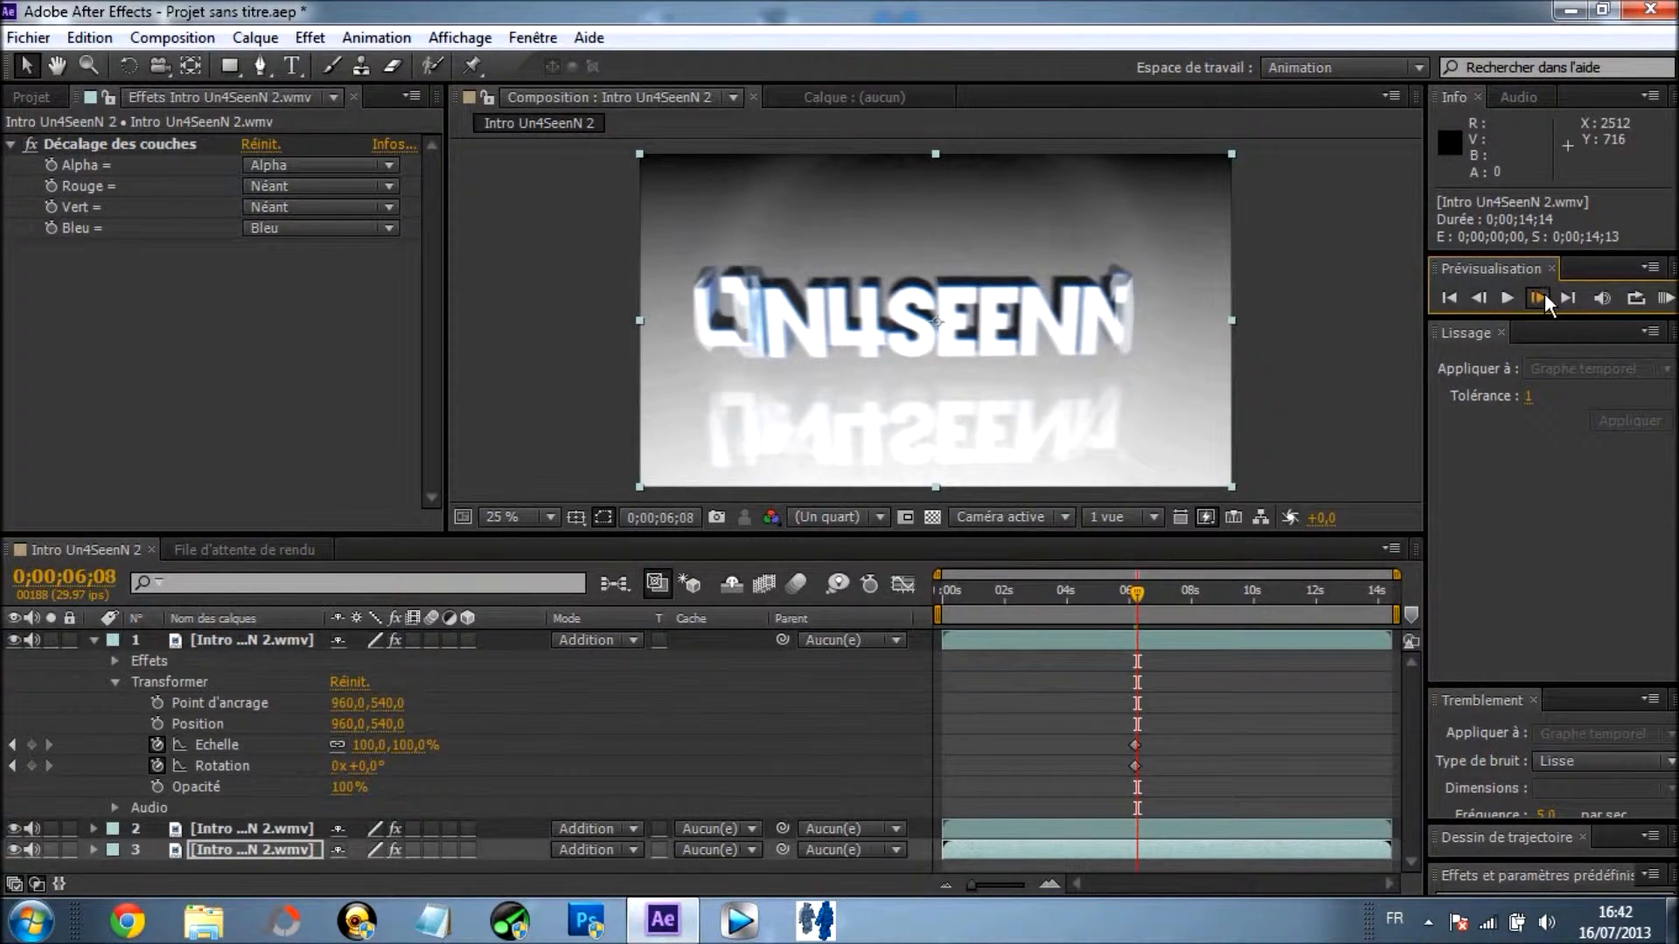
pyautogui.click(1544, 293)
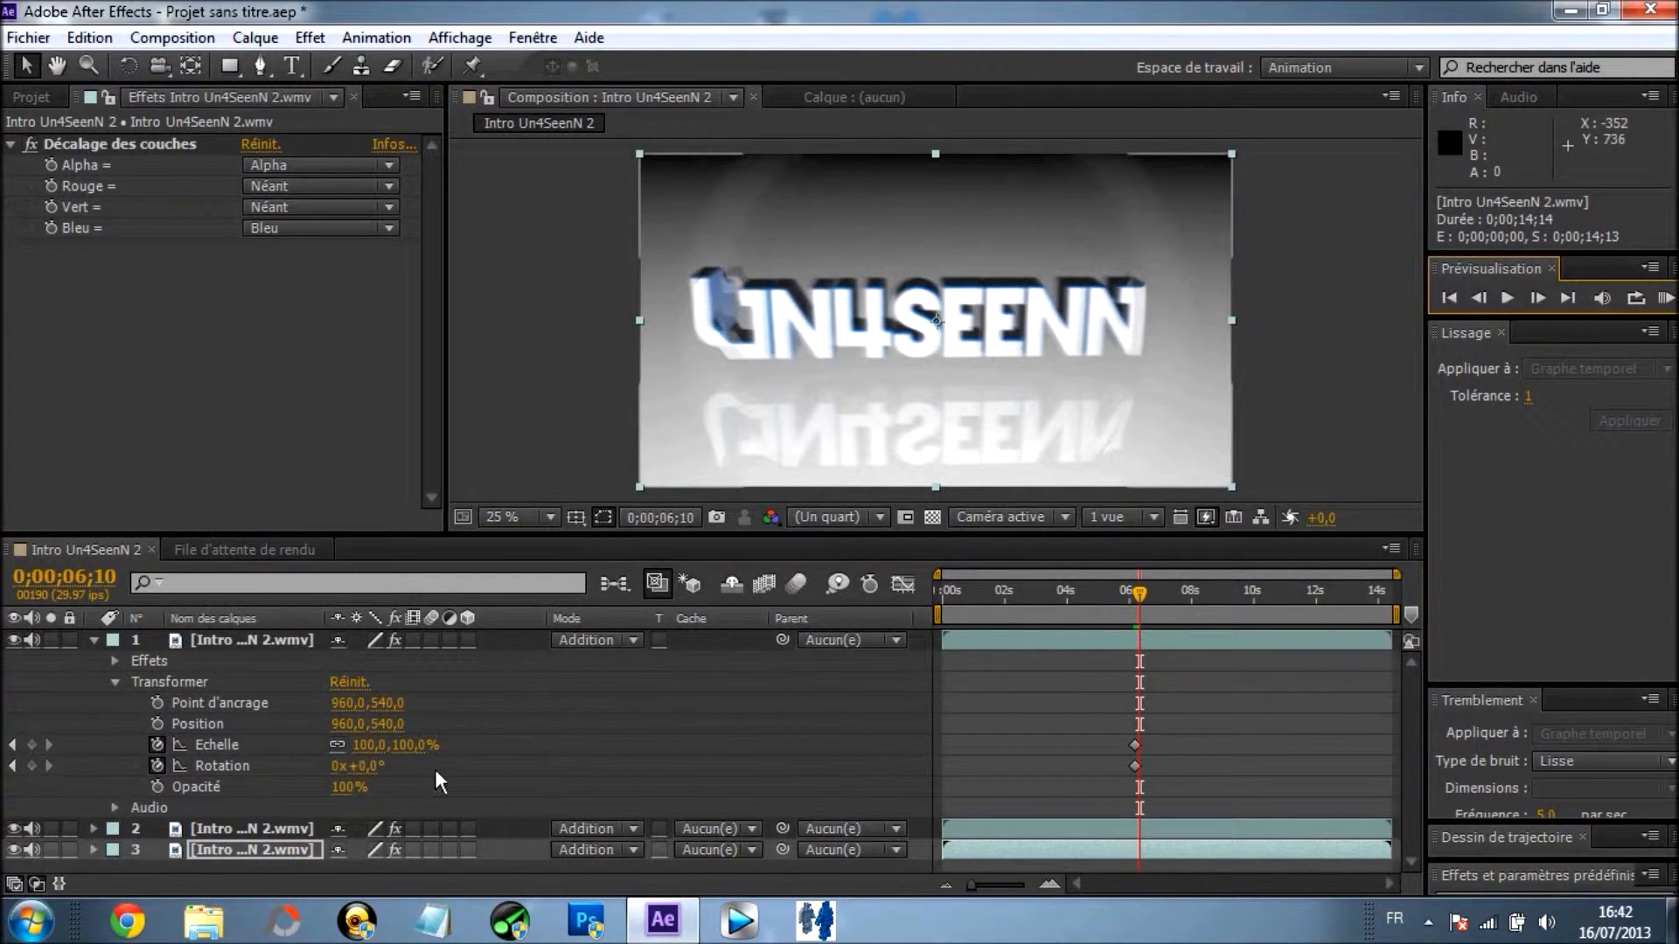
pyautogui.click(225, 746)
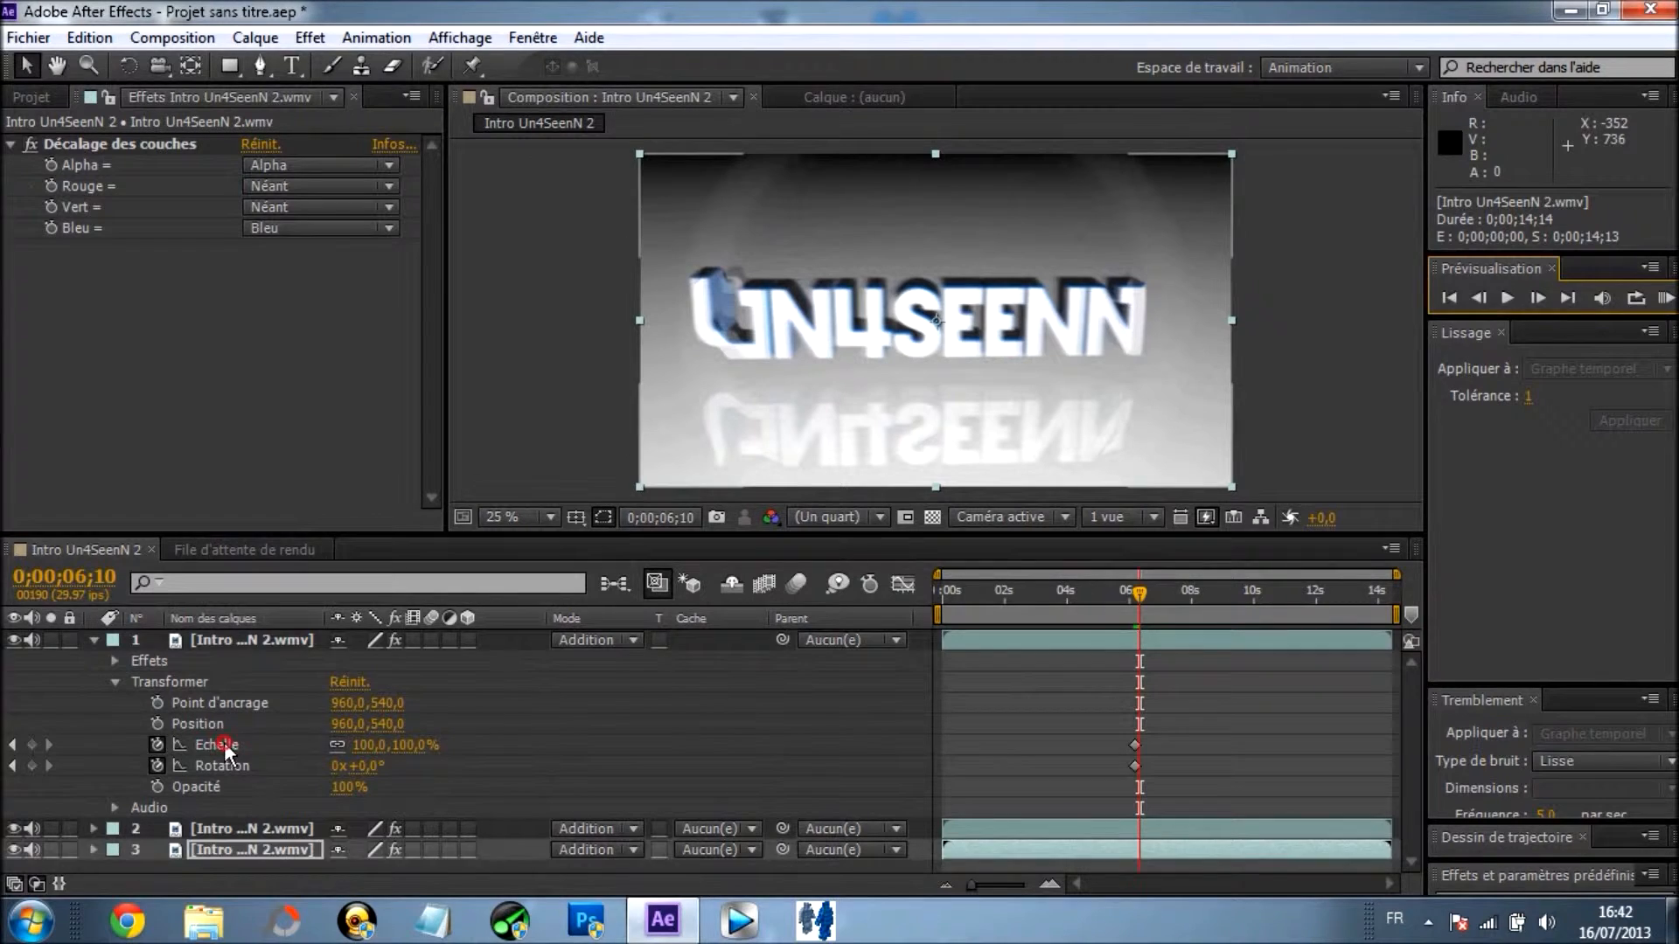
pyautogui.click(370, 744)
pyautogui.write('110')
pyautogui.press('Tab')
# Set the first layer's Rotation to -2° at 0;00;06;10
pyautogui.click(399, 766)
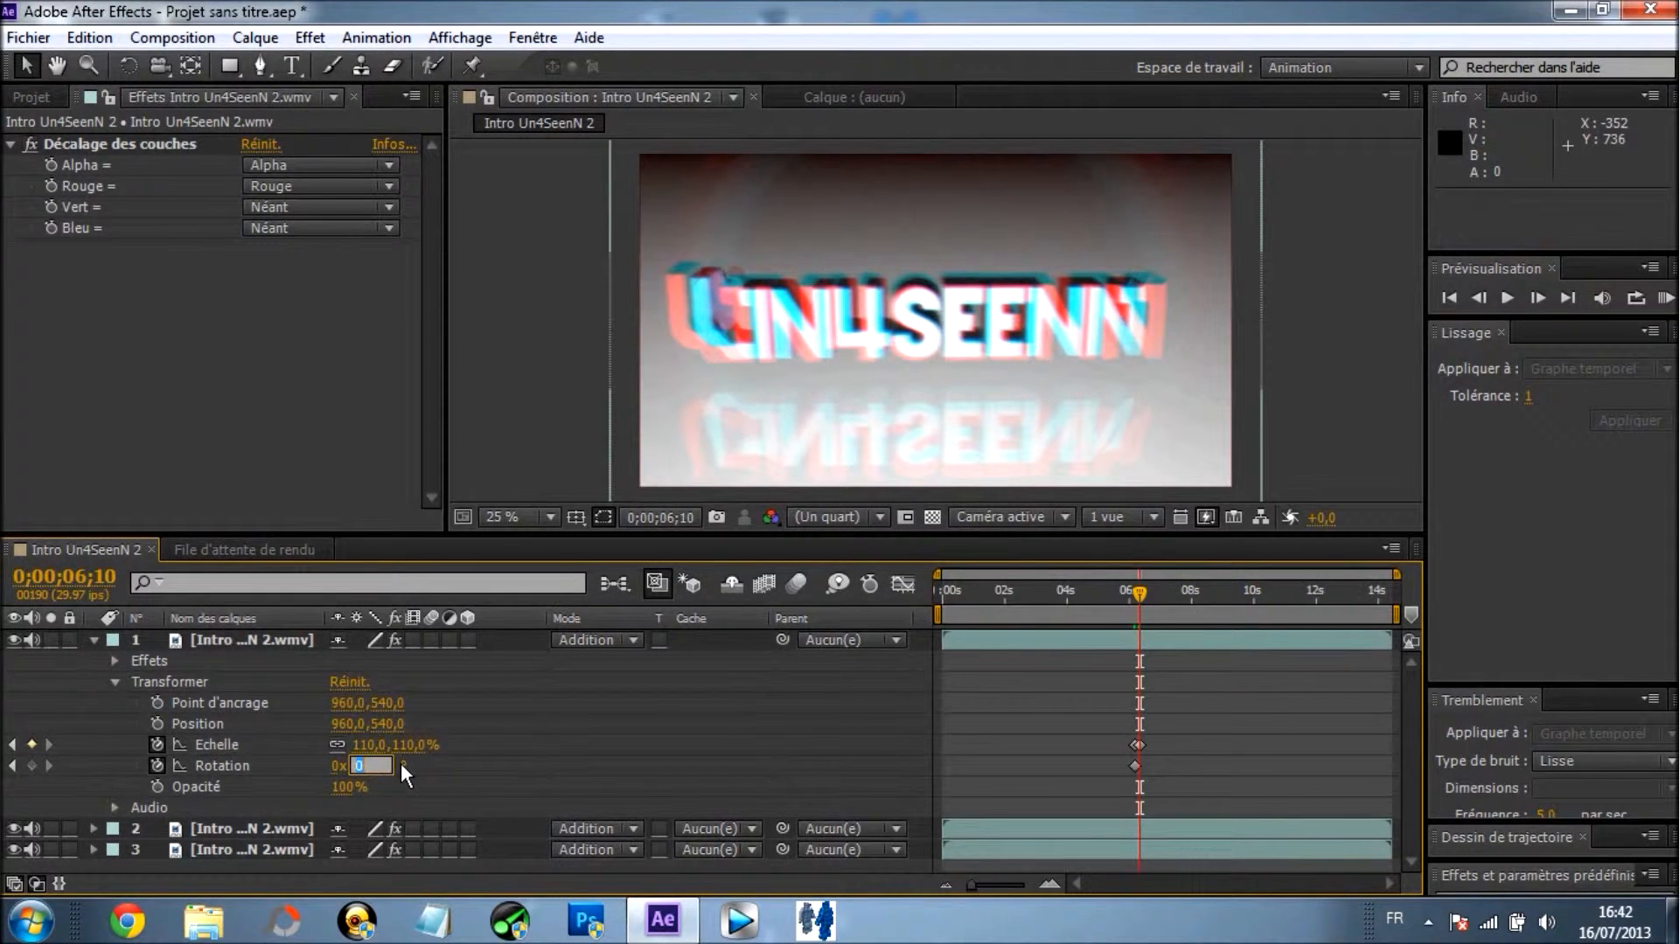
pyautogui.write('-2')
pyautogui.press('Return')
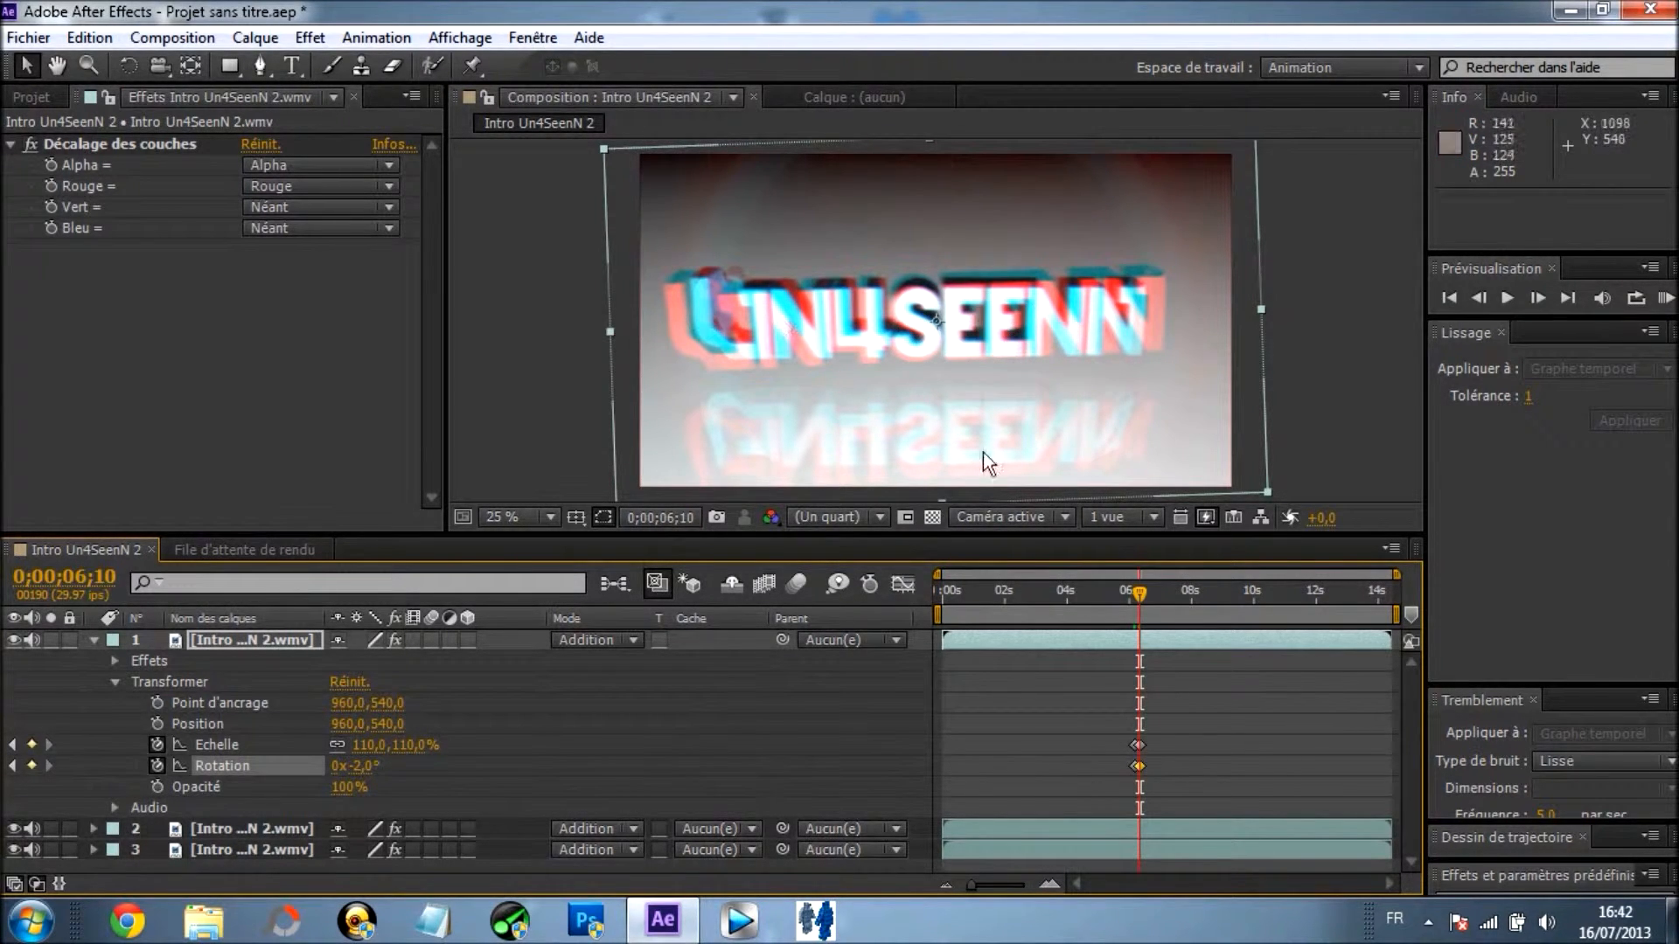
# Advance to 0;00;06;13 and set the first layer's Echelle to 100% and Rotation to 0° there
pyautogui.click(1542, 297)
pyautogui.click(1543, 296)
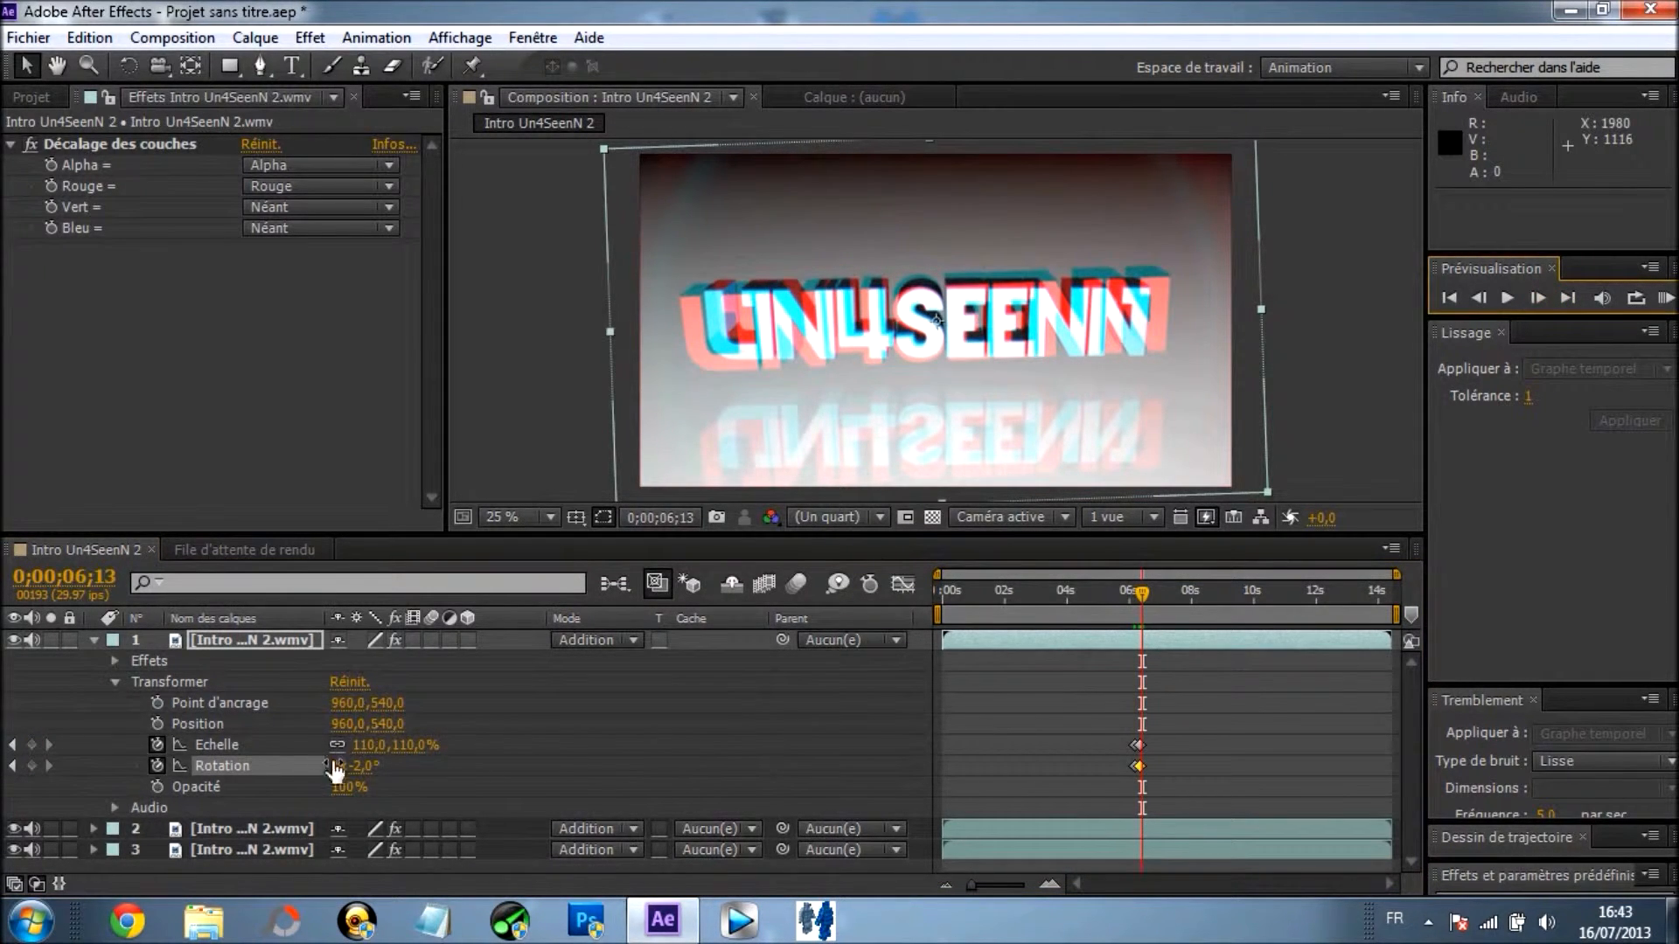
pyautogui.click(368, 745)
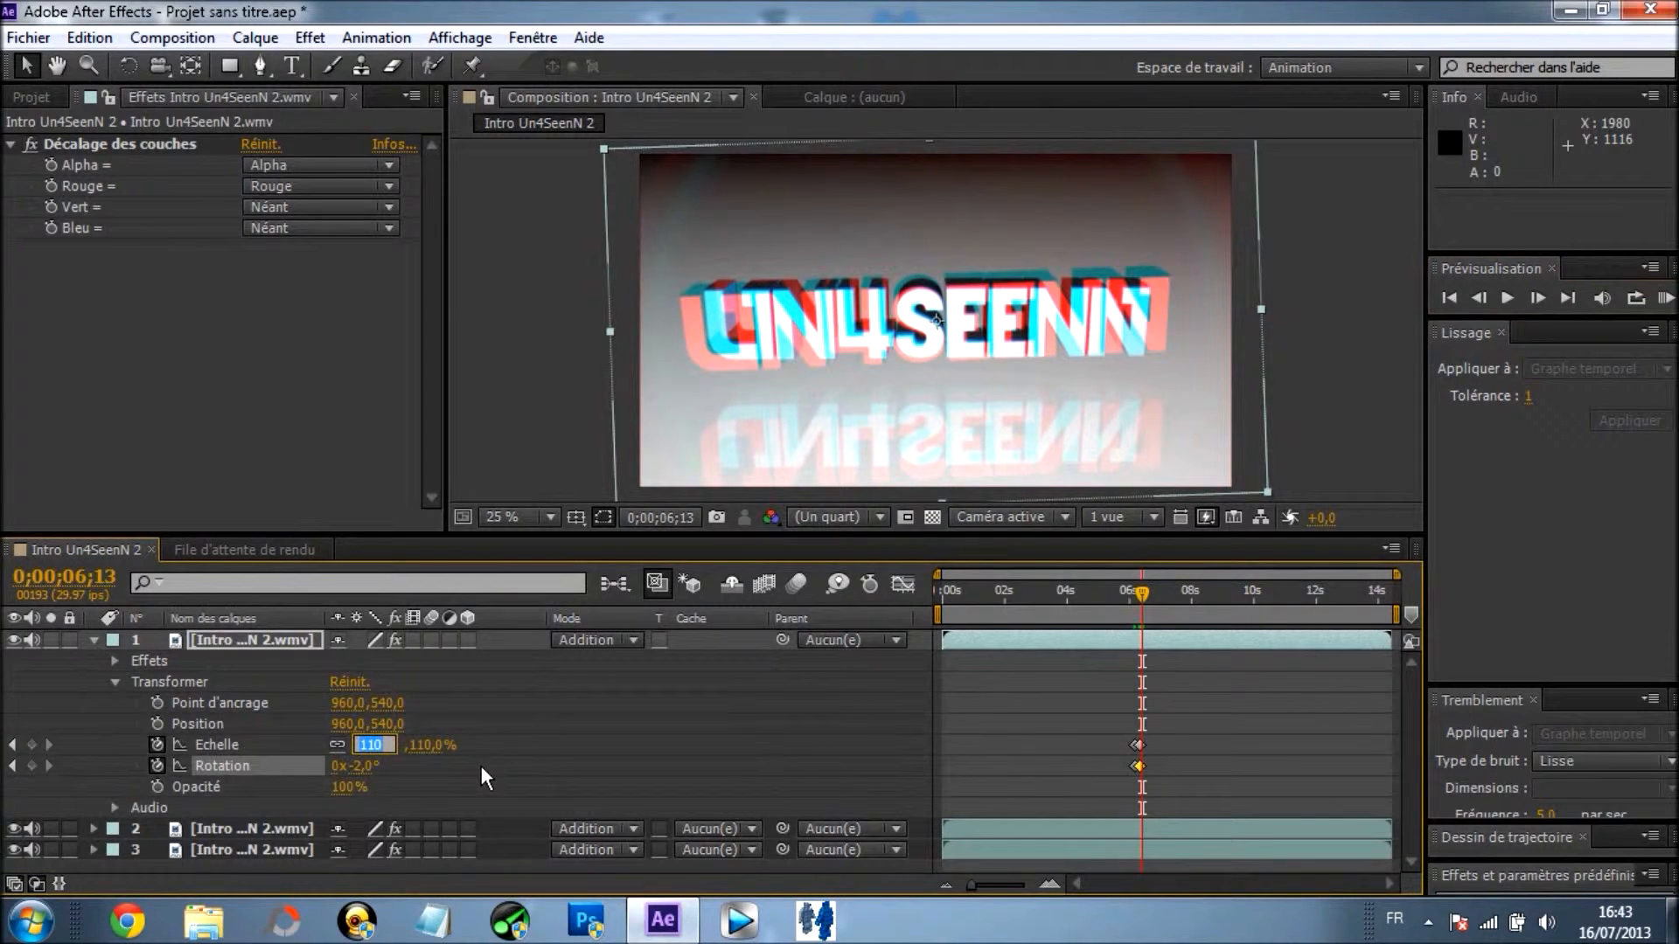
pyautogui.write('100')
pyautogui.press('Return')
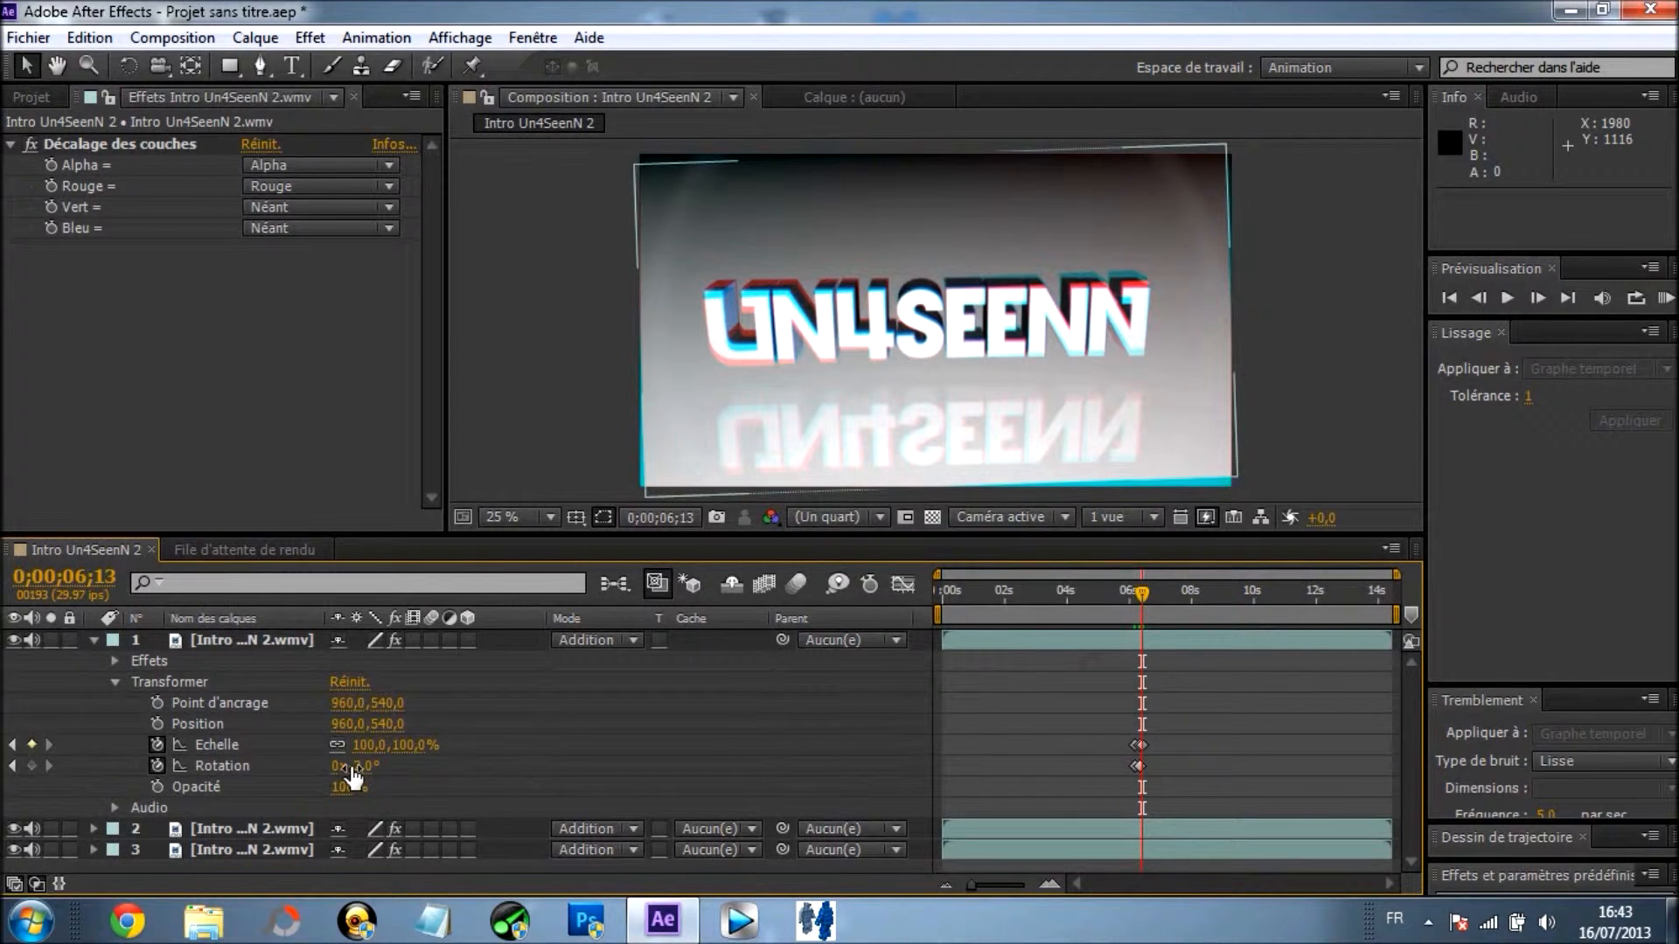
pyautogui.click(360, 767)
pyautogui.write('-2')
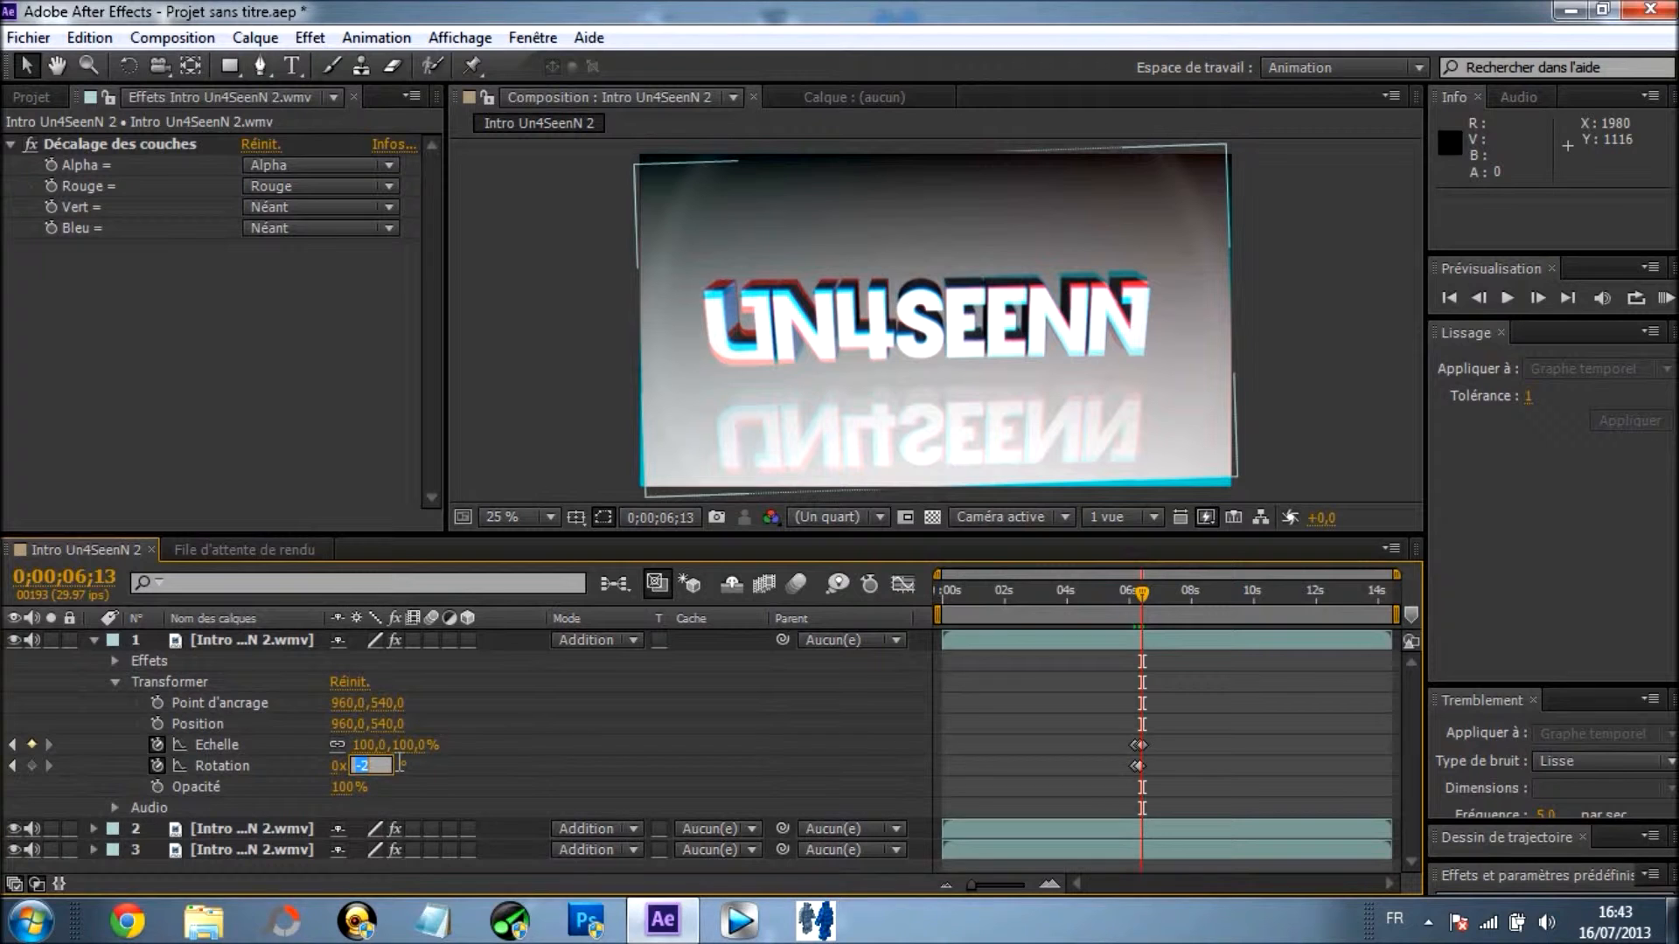
pyautogui.write('0')
pyautogui.press('Return')
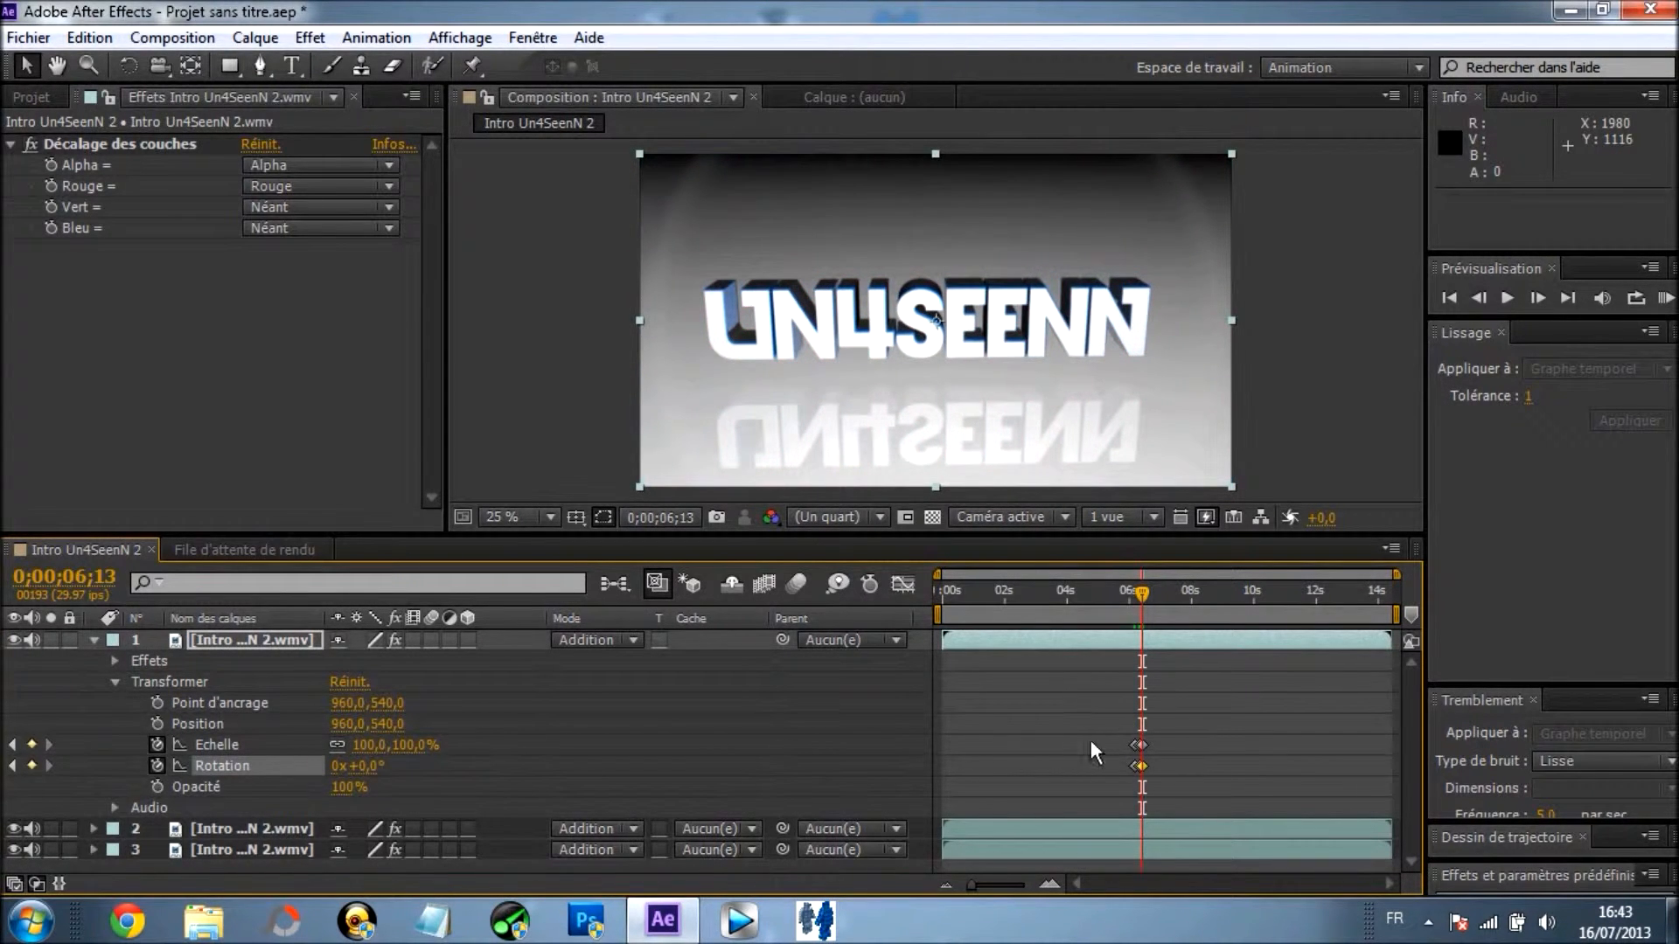
# Play back the first layer's scale and rotation animation starting from 0;00;06;00
pyautogui.moveTo(1141, 590); pyautogui.dragTo(1126, 592)
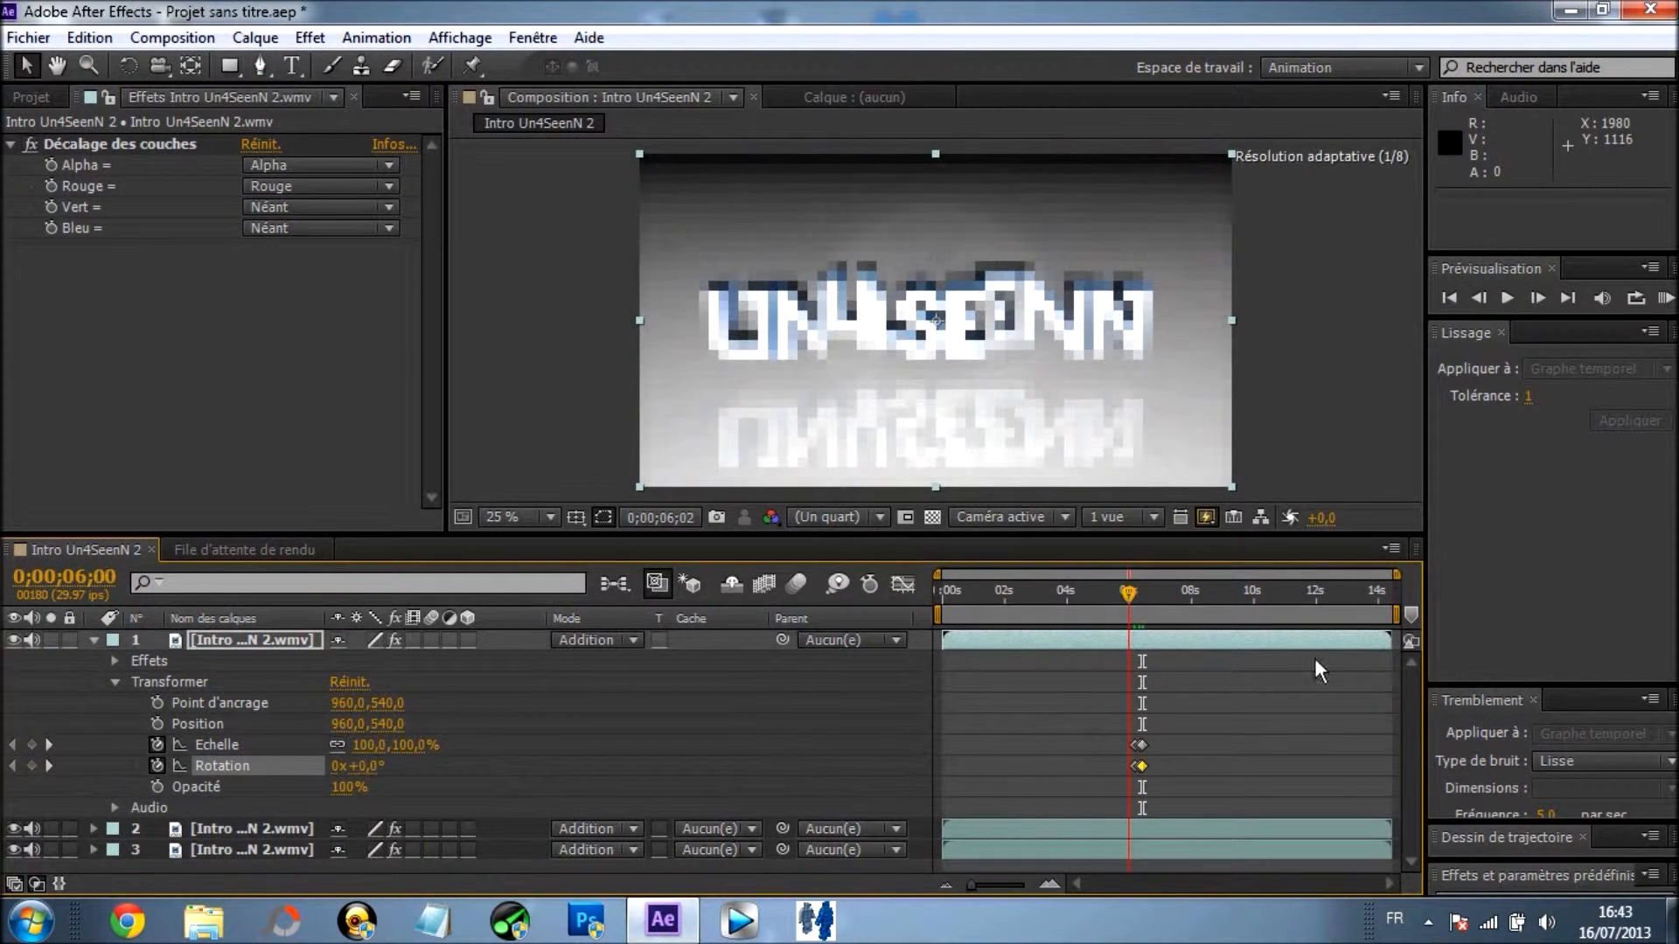
pyautogui.press('space')
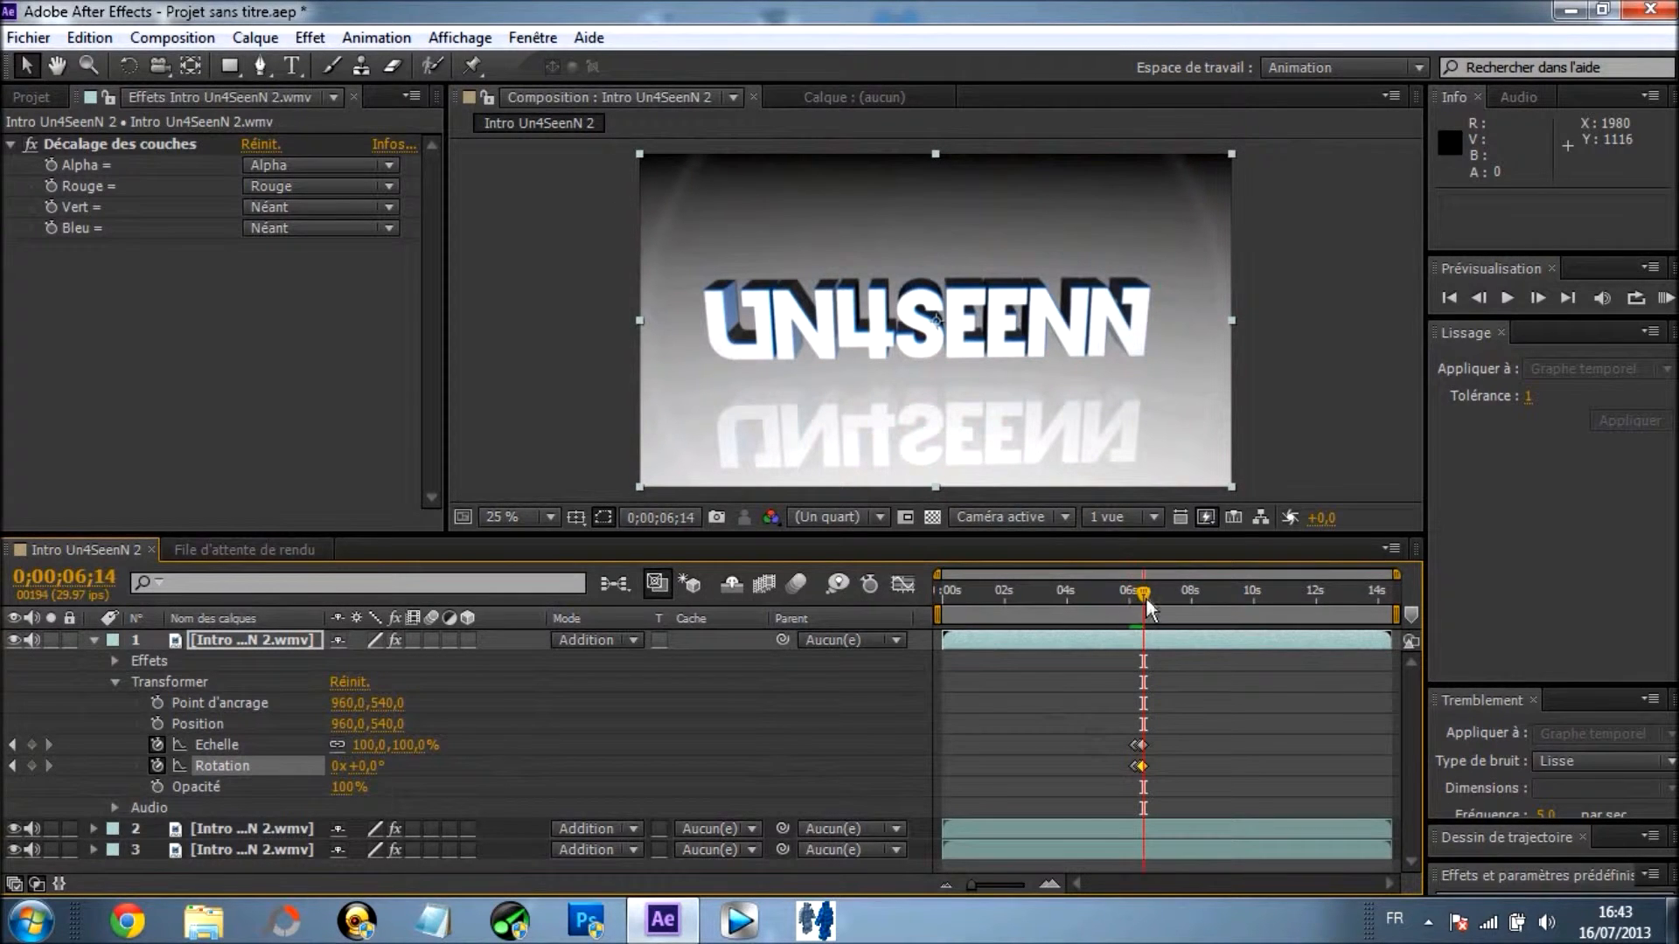
# Return to 0;00;06;05, collapse the first layer's properties and expand those of the third layer
pyautogui.moveTo(1145, 596); pyautogui.dragTo(1130, 602)
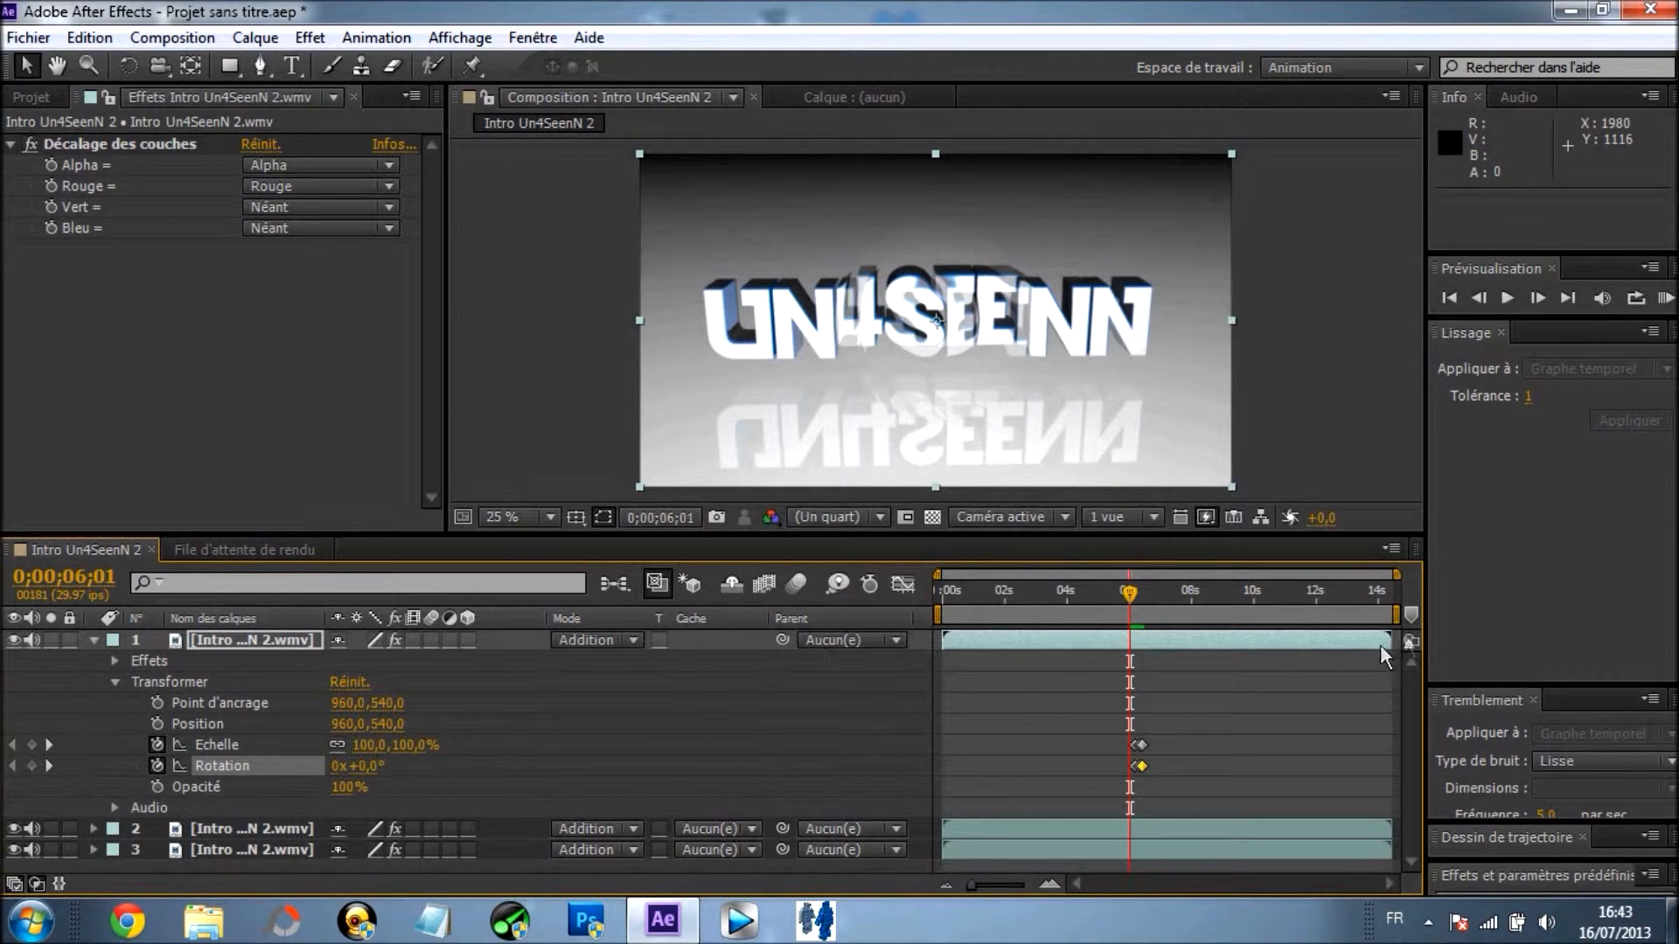
pyautogui.click(1542, 297)
pyautogui.click(1542, 297)
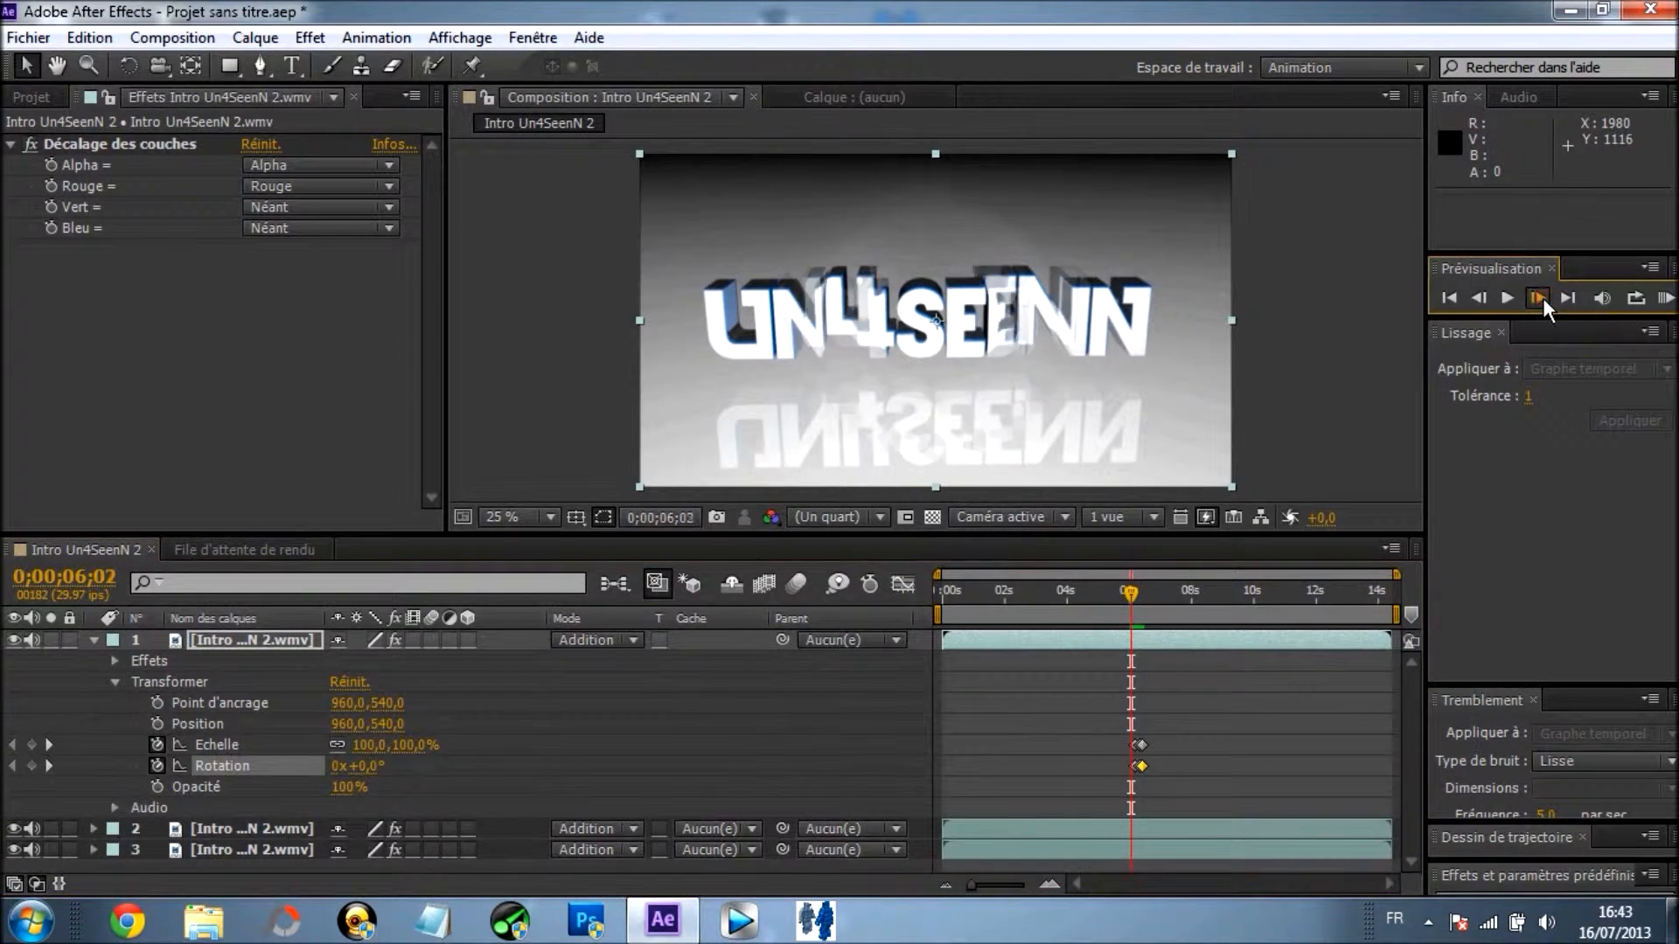
pyautogui.click(1542, 297)
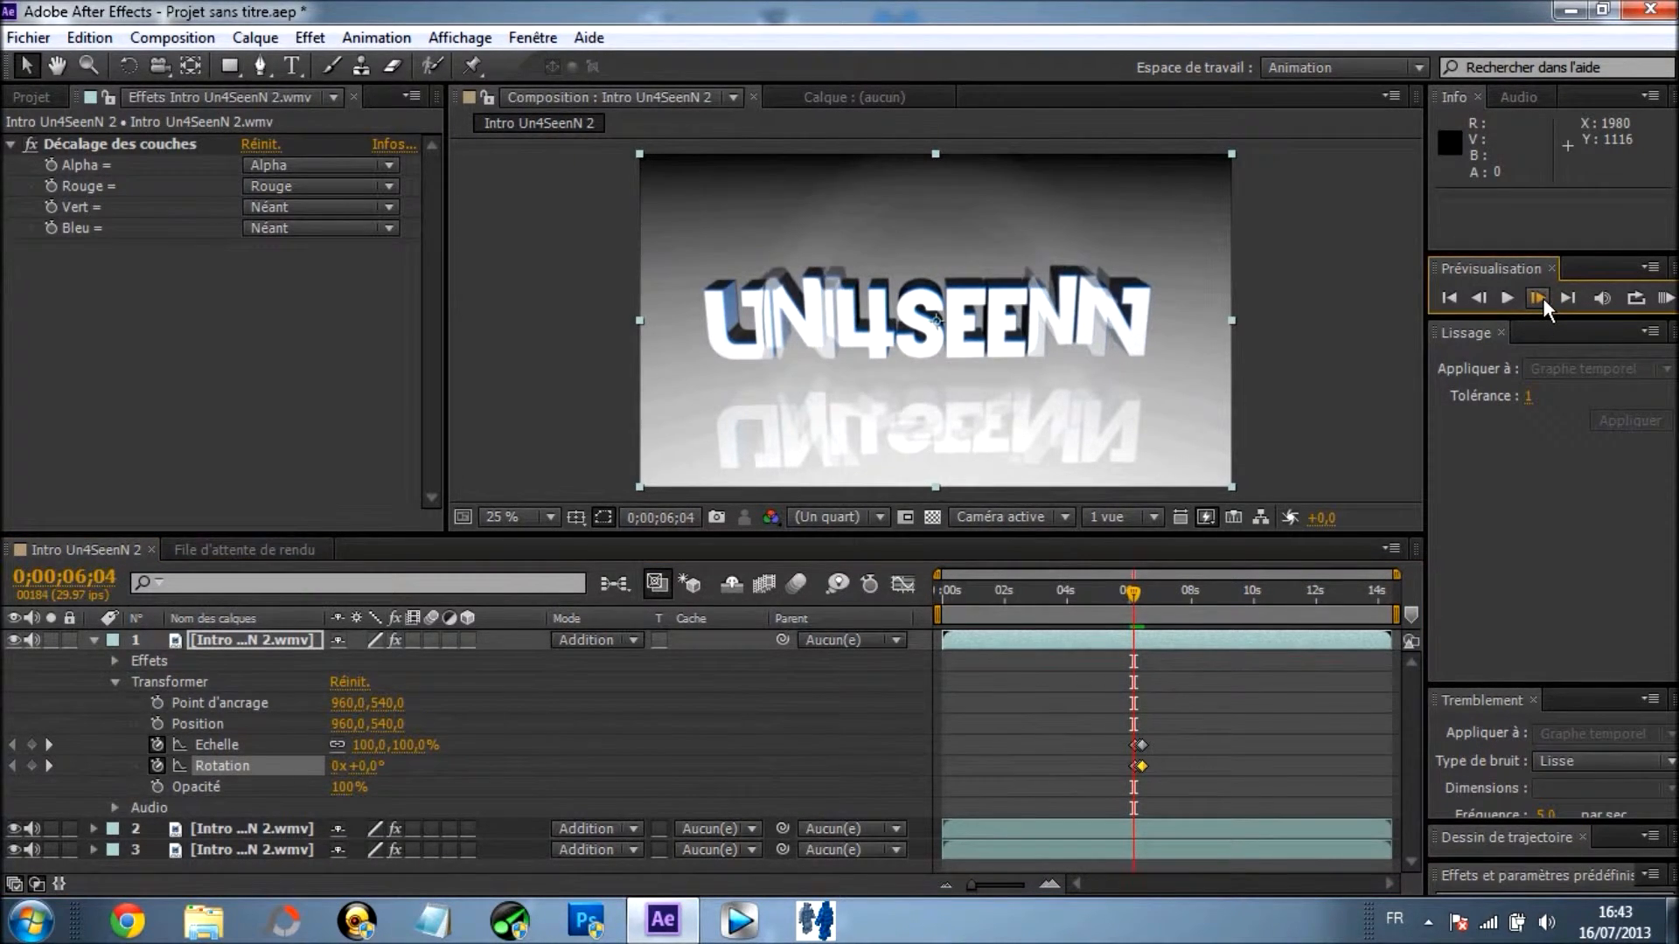
pyautogui.click(1542, 298)
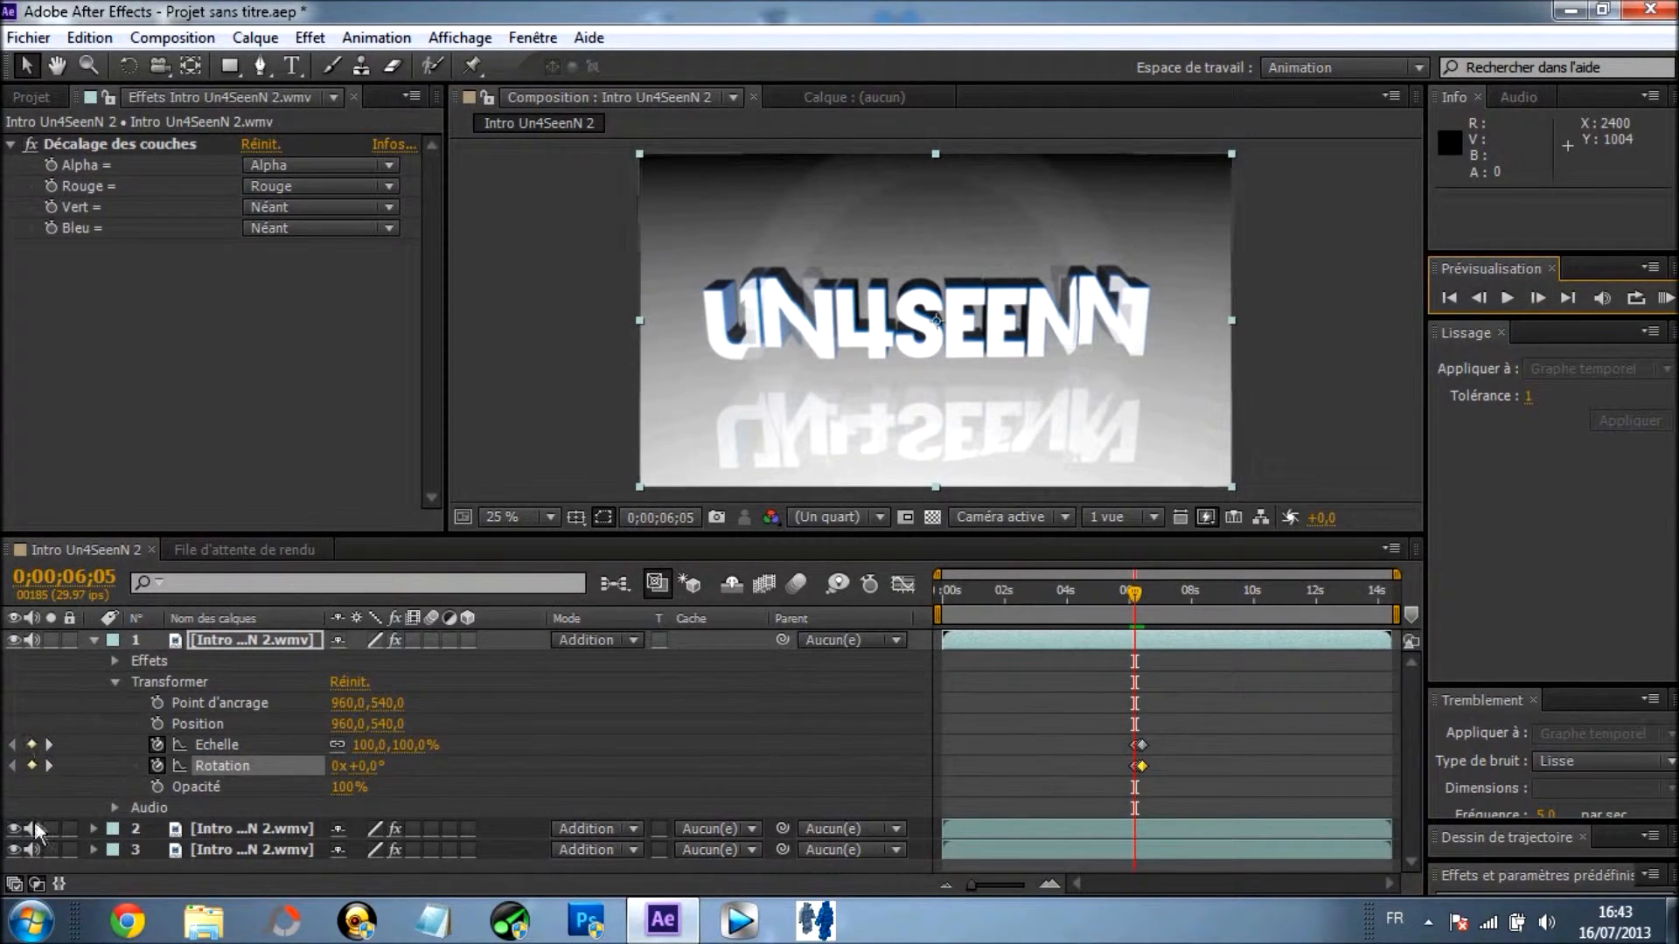
pyautogui.click(93, 639)
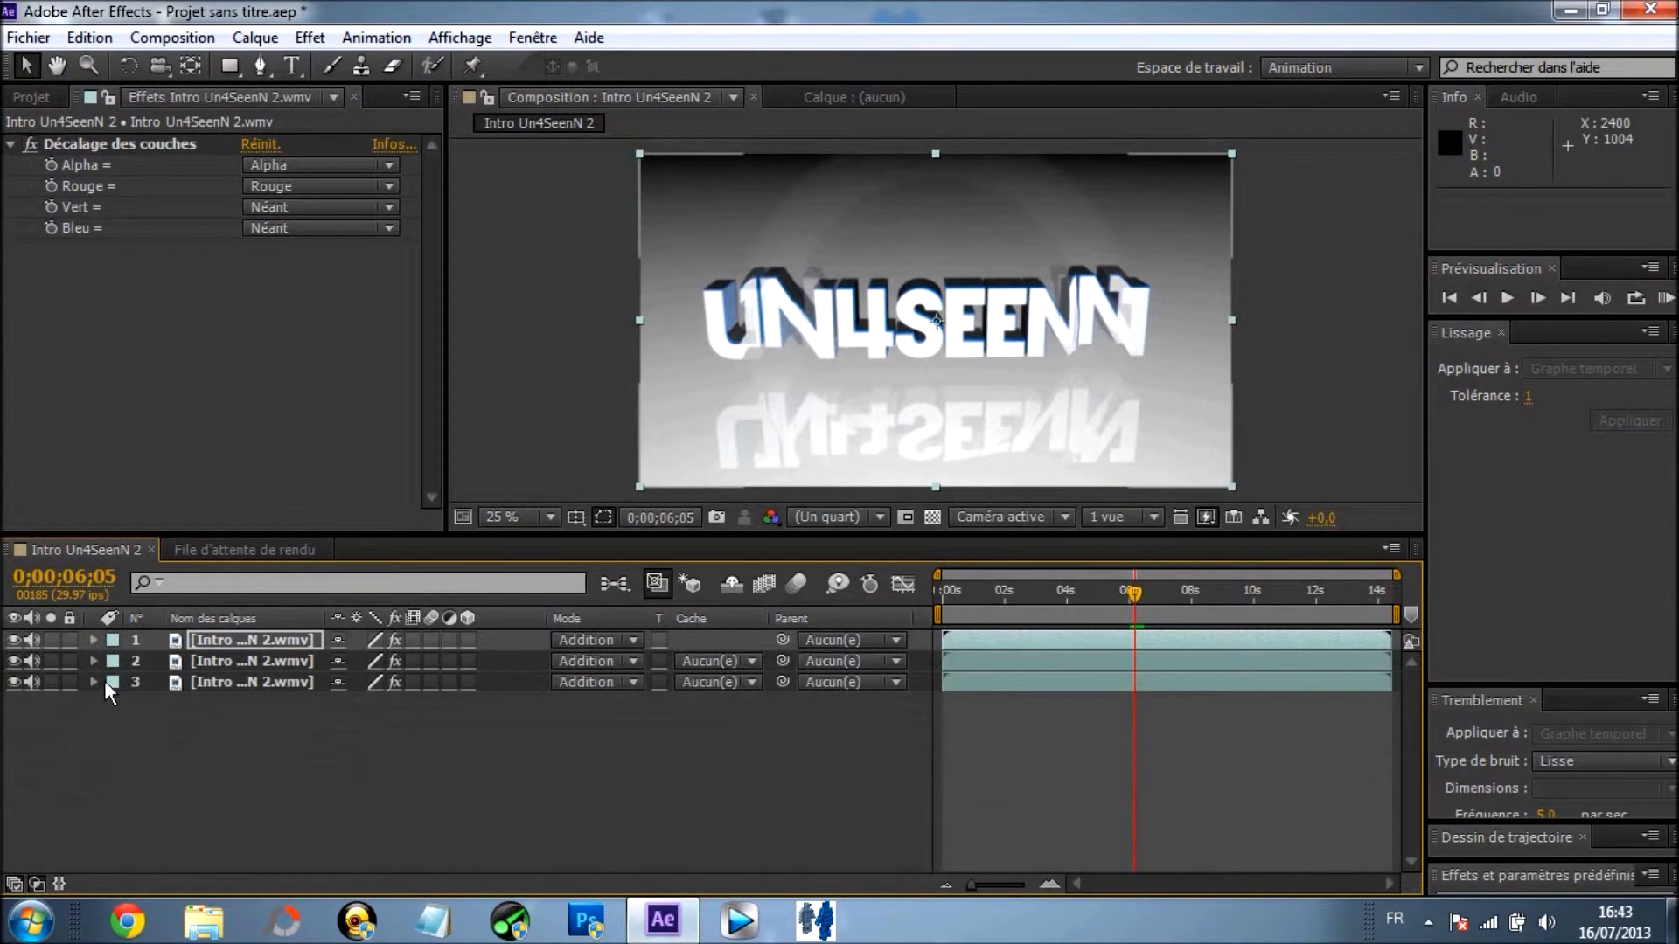
pyautogui.click(92, 681)
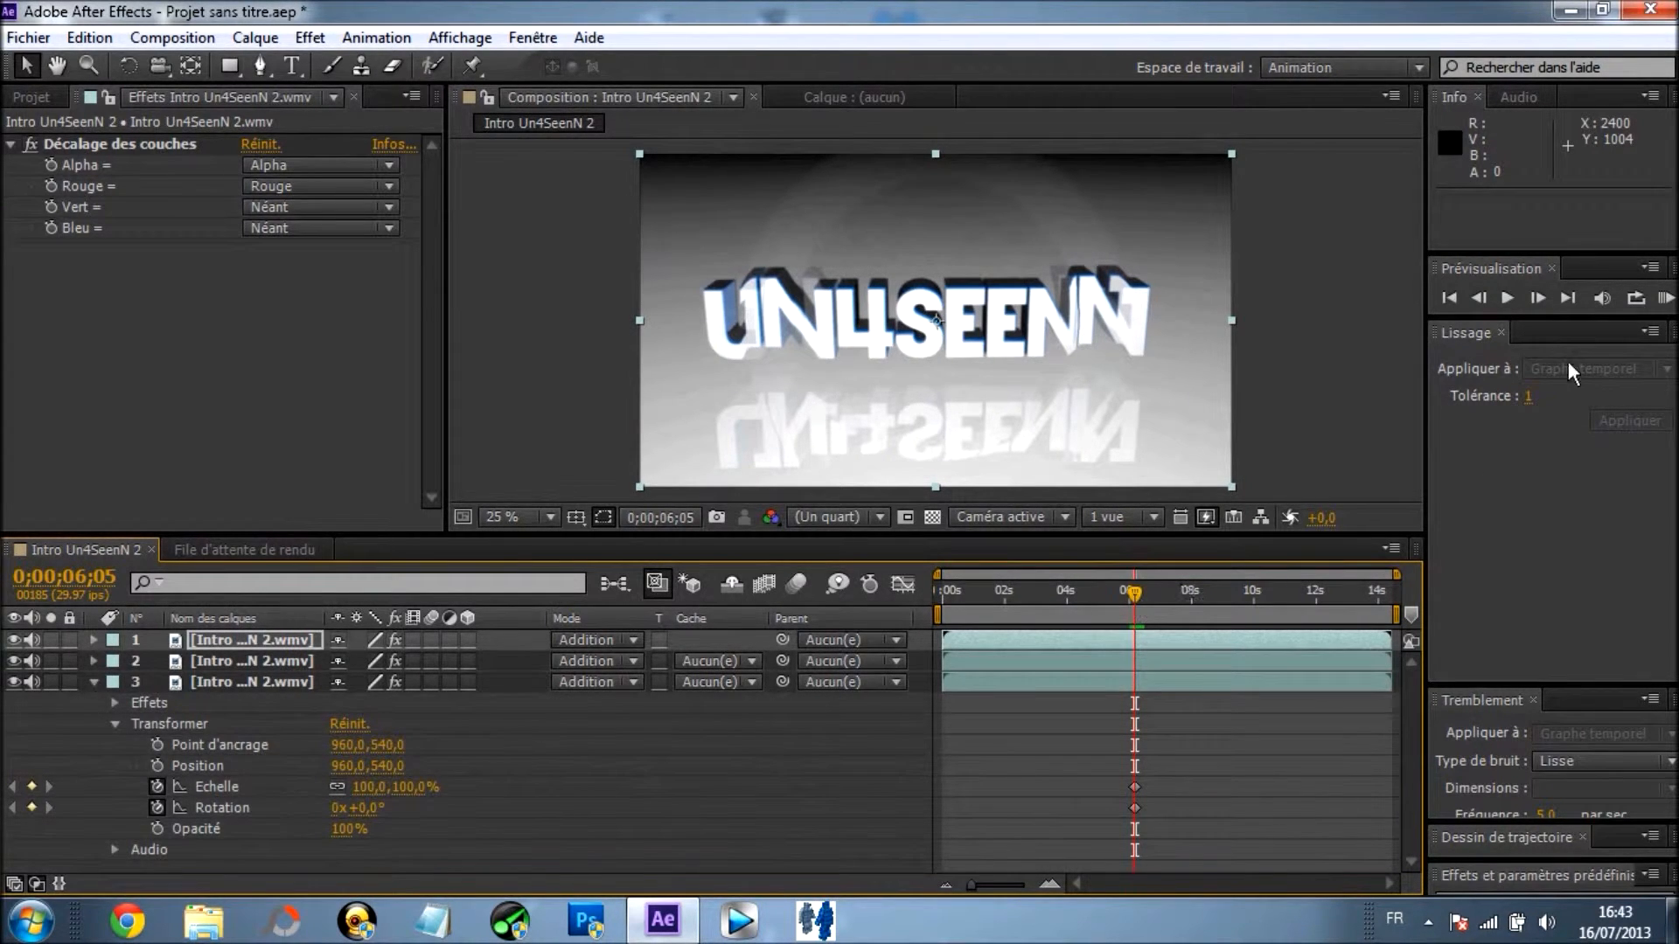
# Advance to 0;00;06;08 and set the third layer's Echelle to 115% and Rotation to 1° there
pyautogui.click(1537, 297)
pyautogui.click(1537, 297)
pyautogui.click(1537, 298)
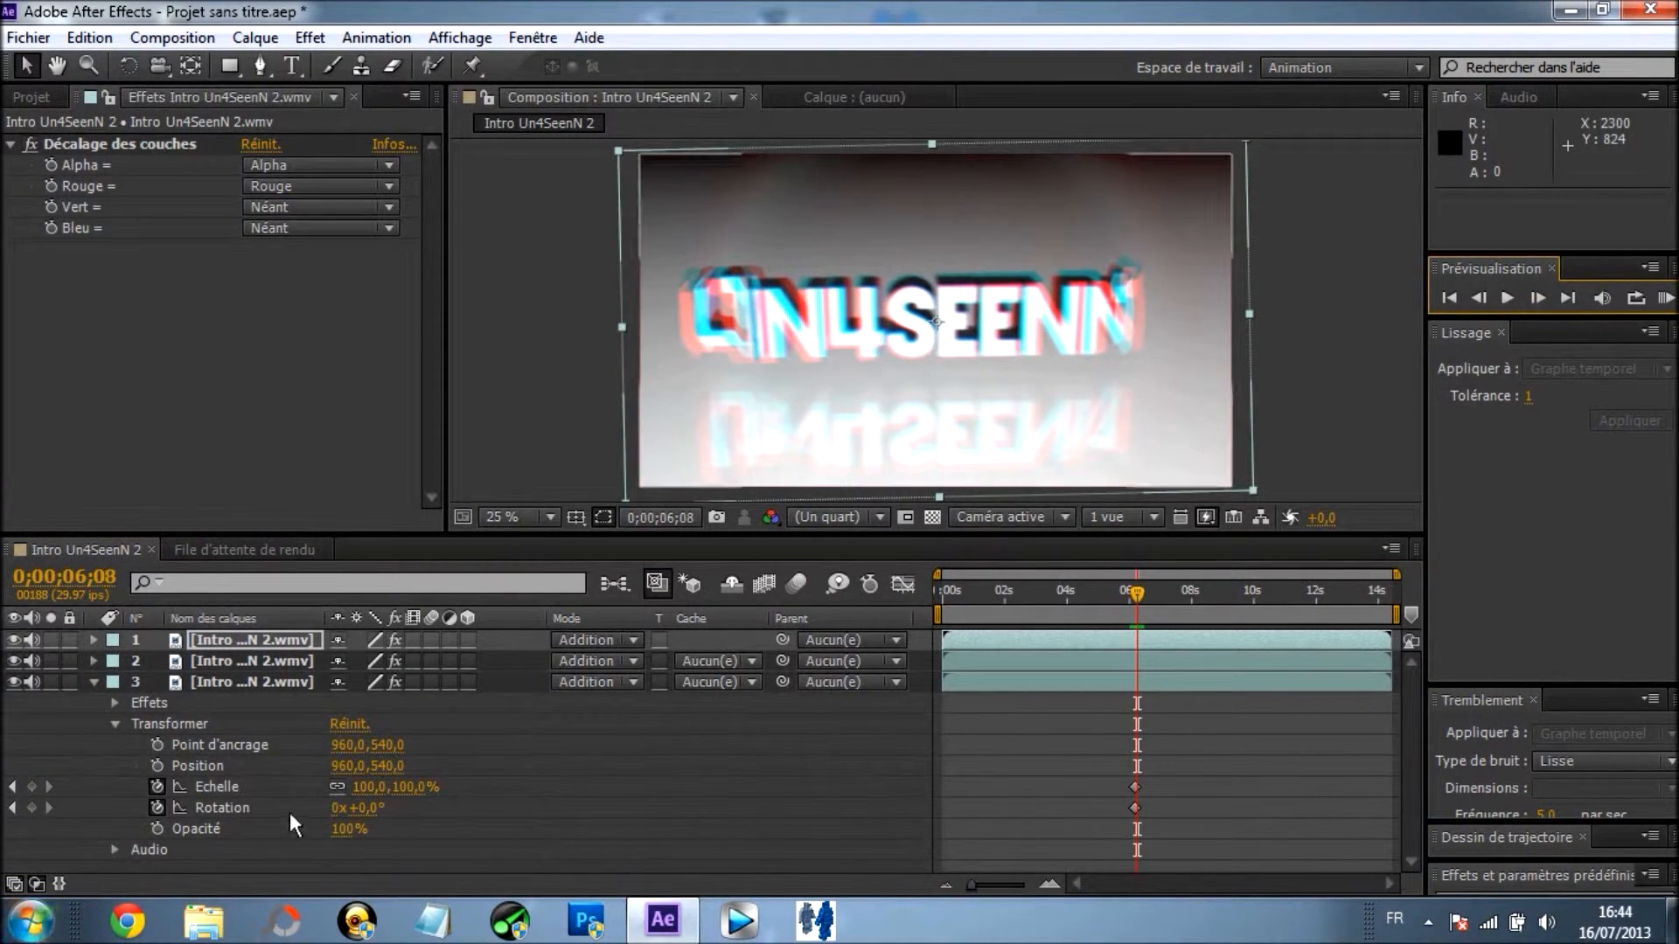
pyautogui.click(369, 787)
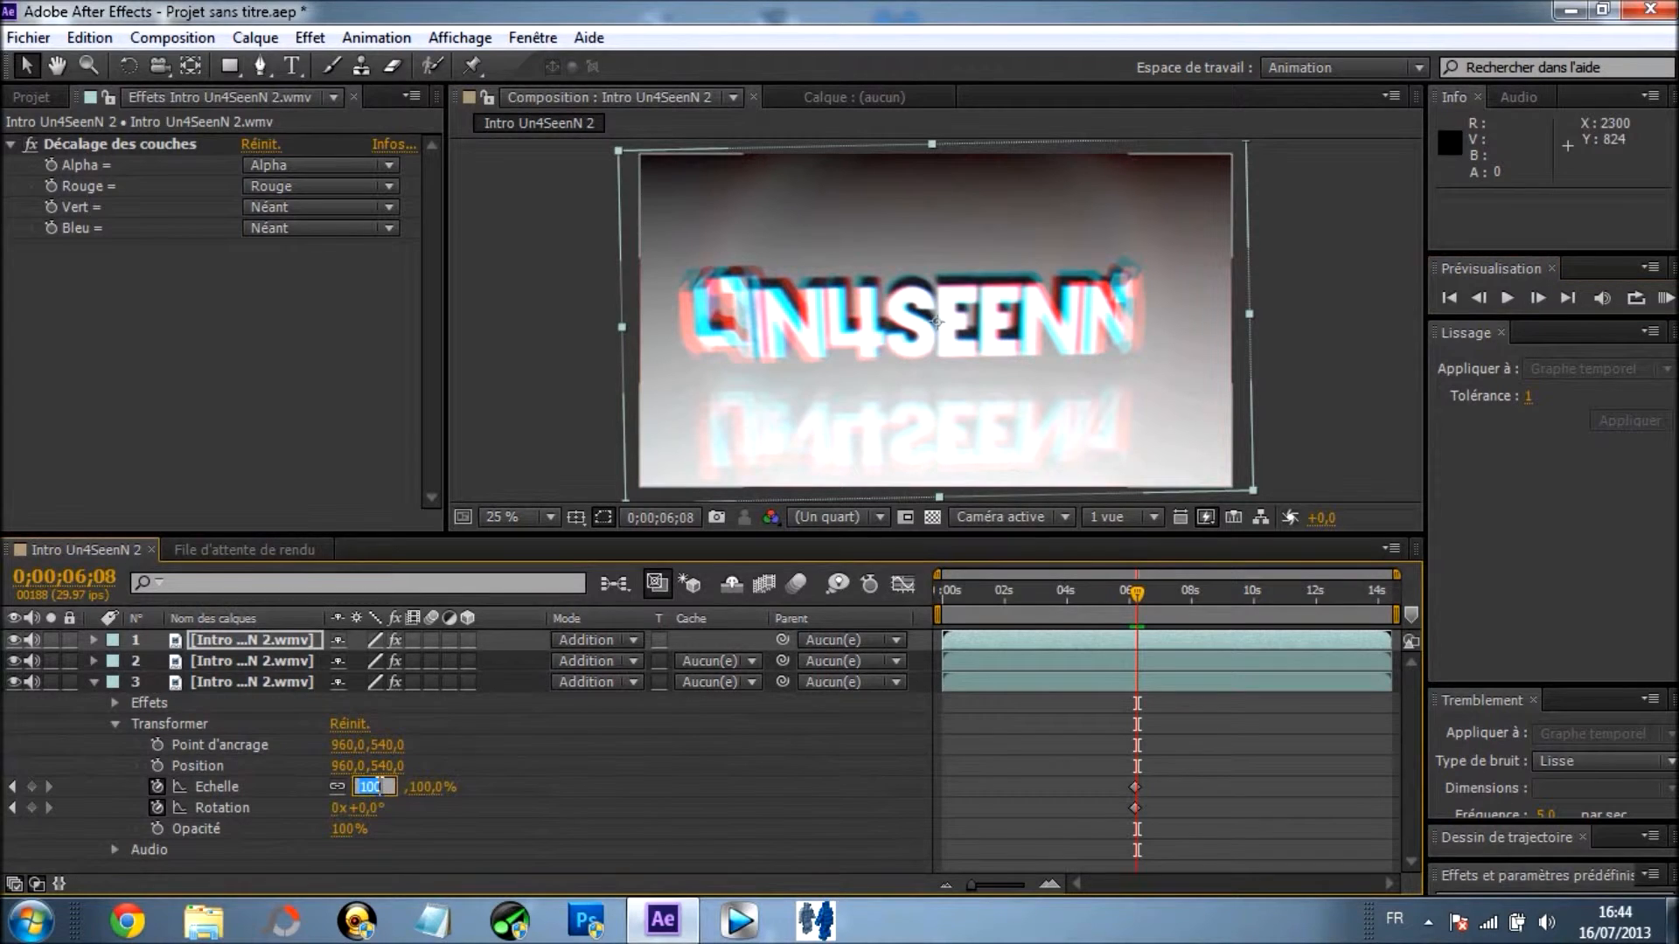
pyautogui.write('115')
pyautogui.press('Return')
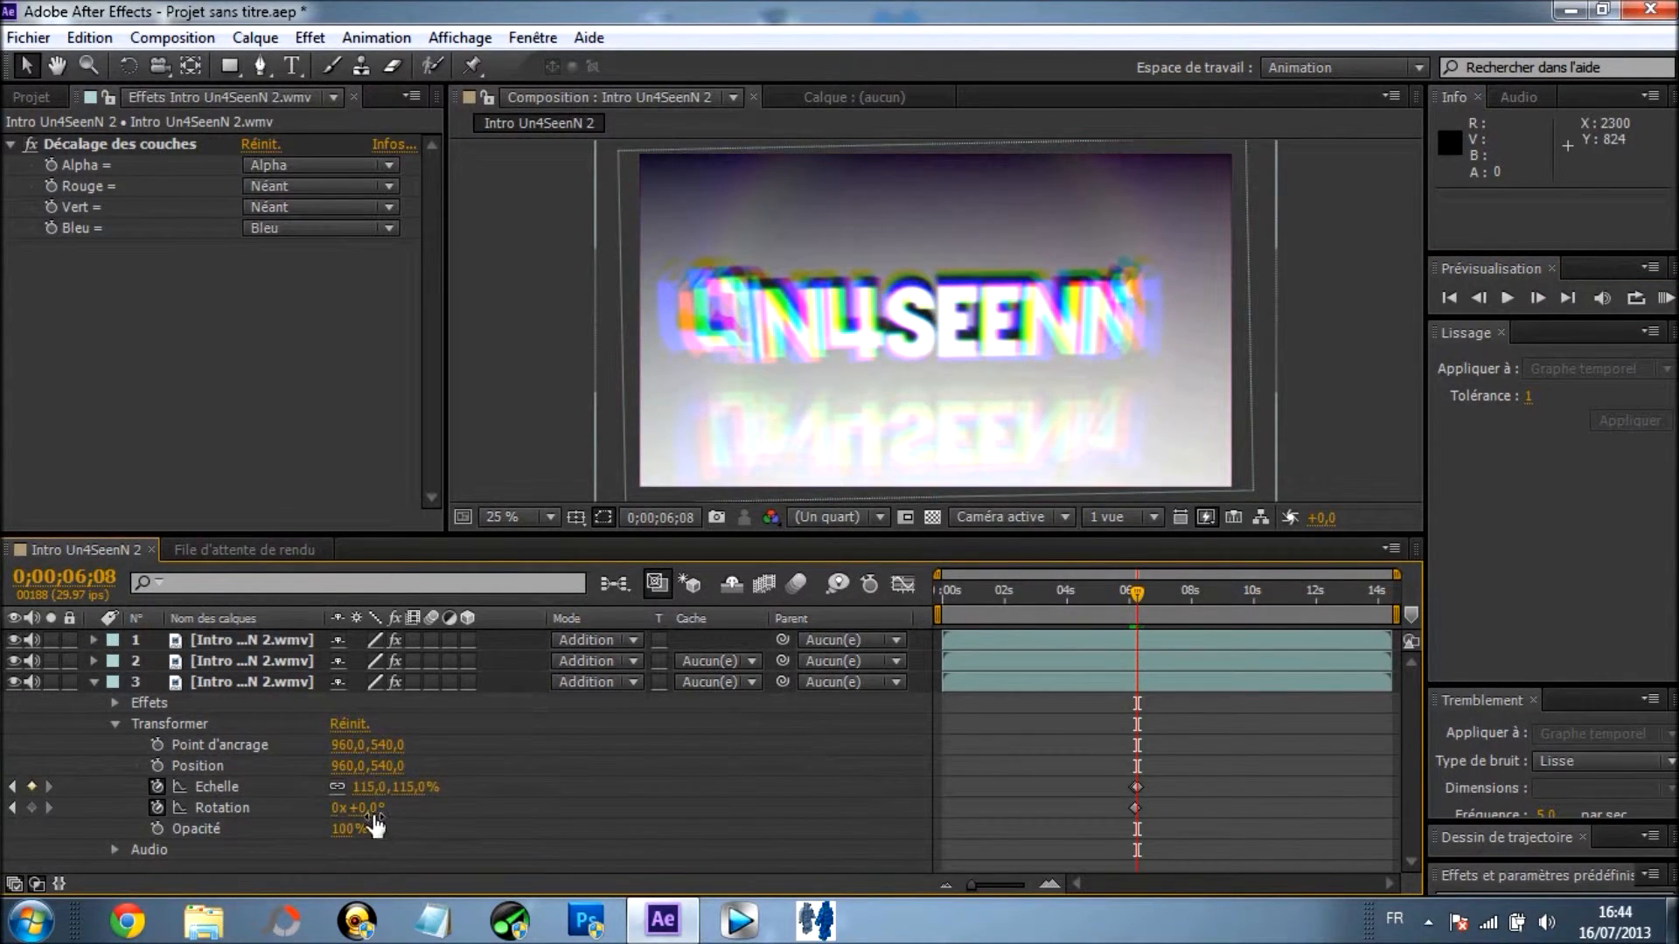
pyautogui.click(368, 807)
pyautogui.write('1')
pyautogui.press('Return')
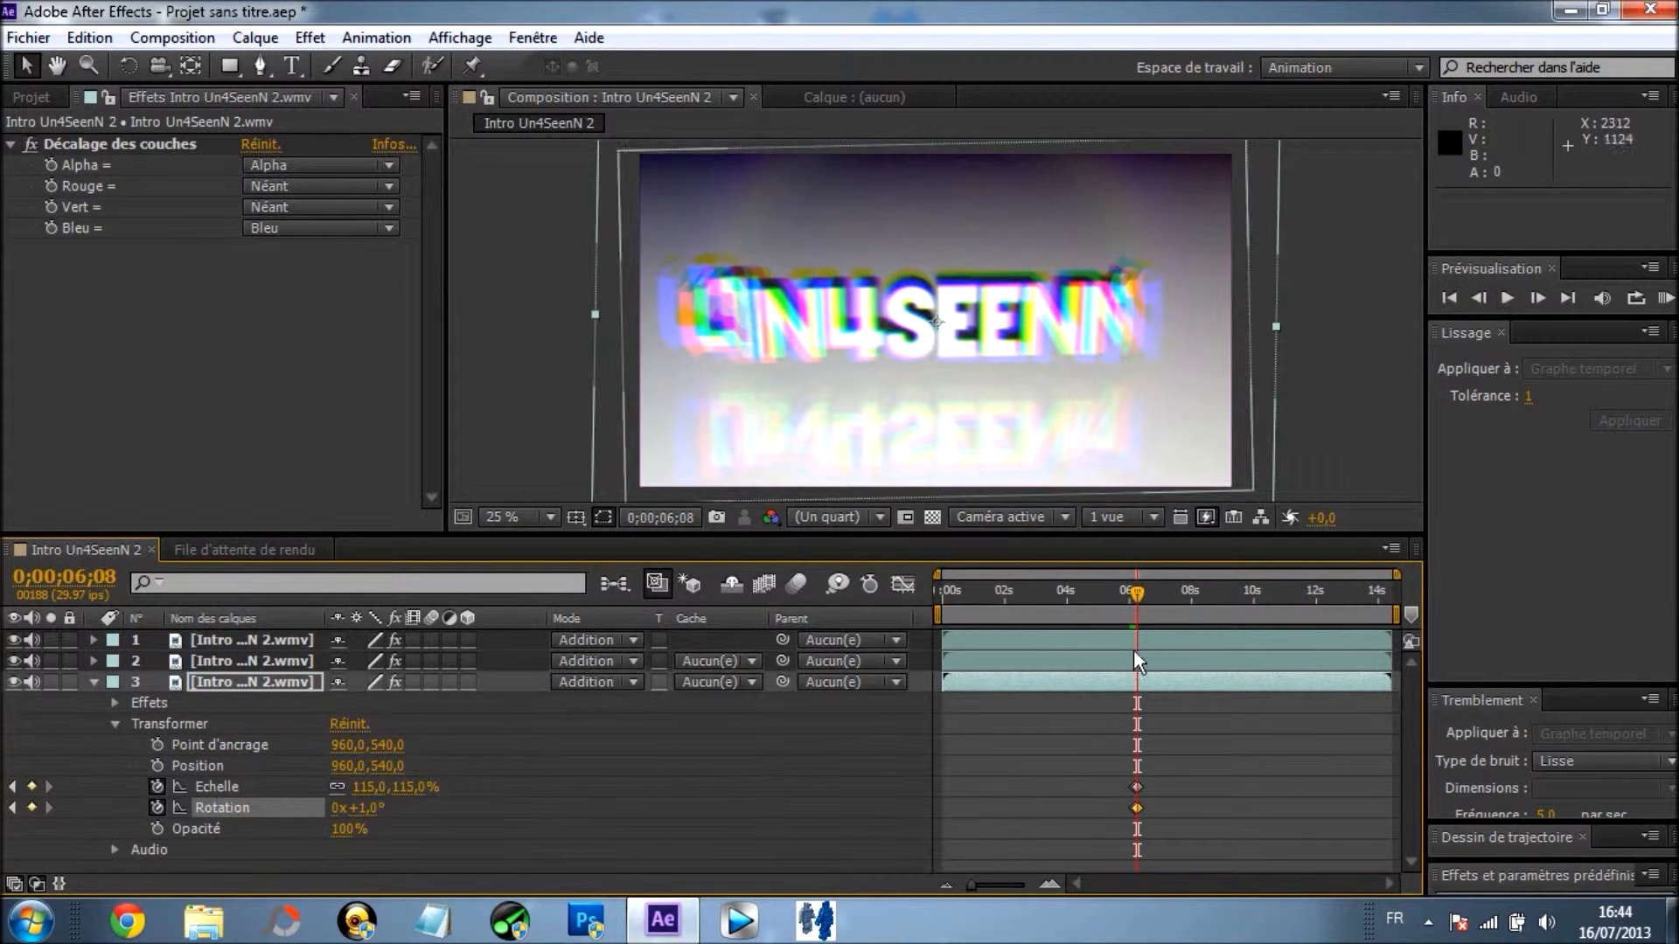
# Step back and forth through the frames around the third layer's 0;00;06;08 keyframes to check the colour split
pyautogui.moveTo(1140, 587)
pyautogui.mouseDown()
pyautogui.moveTo(1154, 595)
pyautogui.moveTo(1140, 600)
pyautogui.mouseUp()
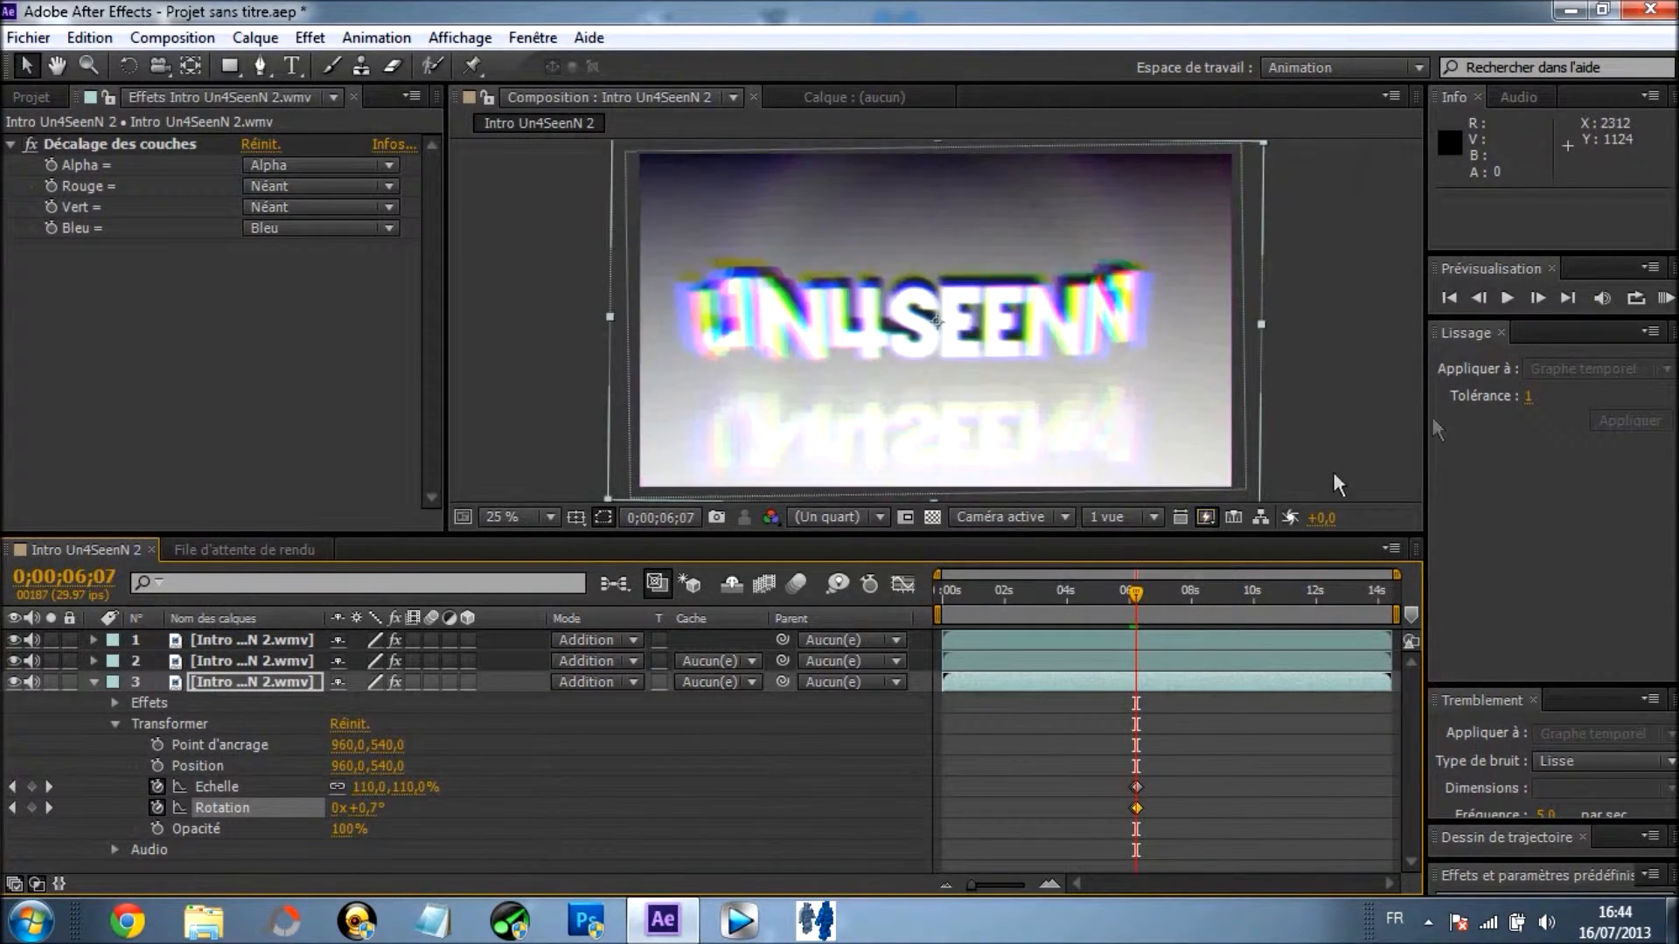
pyautogui.click(1537, 299)
pyautogui.click(1537, 299)
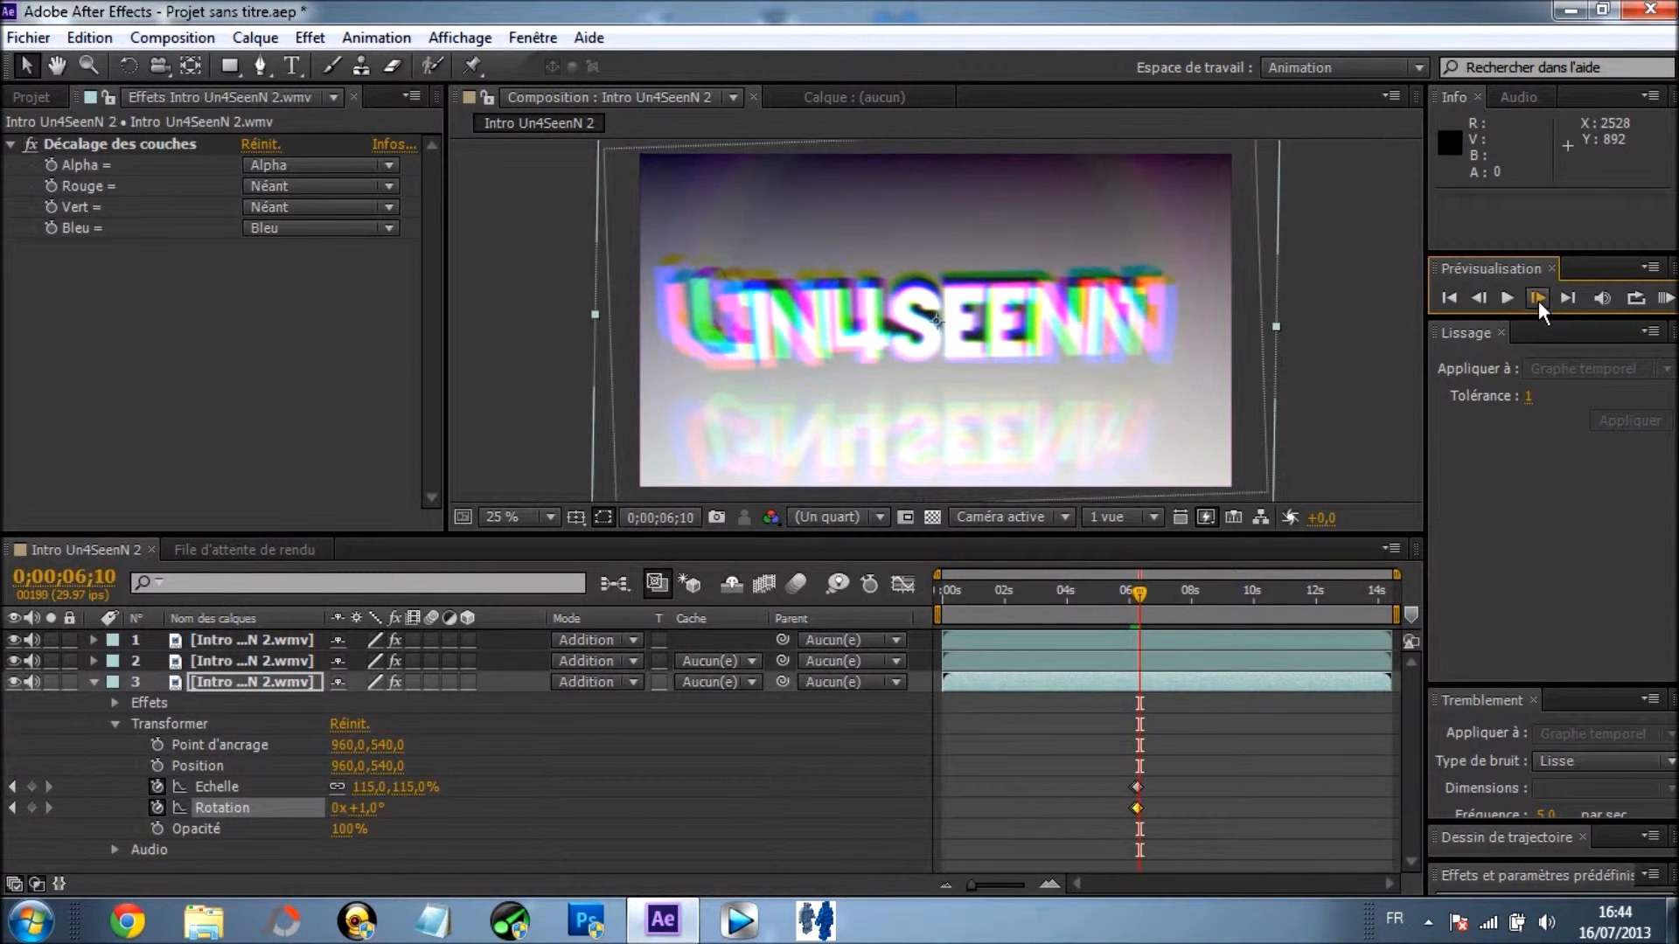
pyautogui.click(1469, 297)
pyautogui.click(1469, 296)
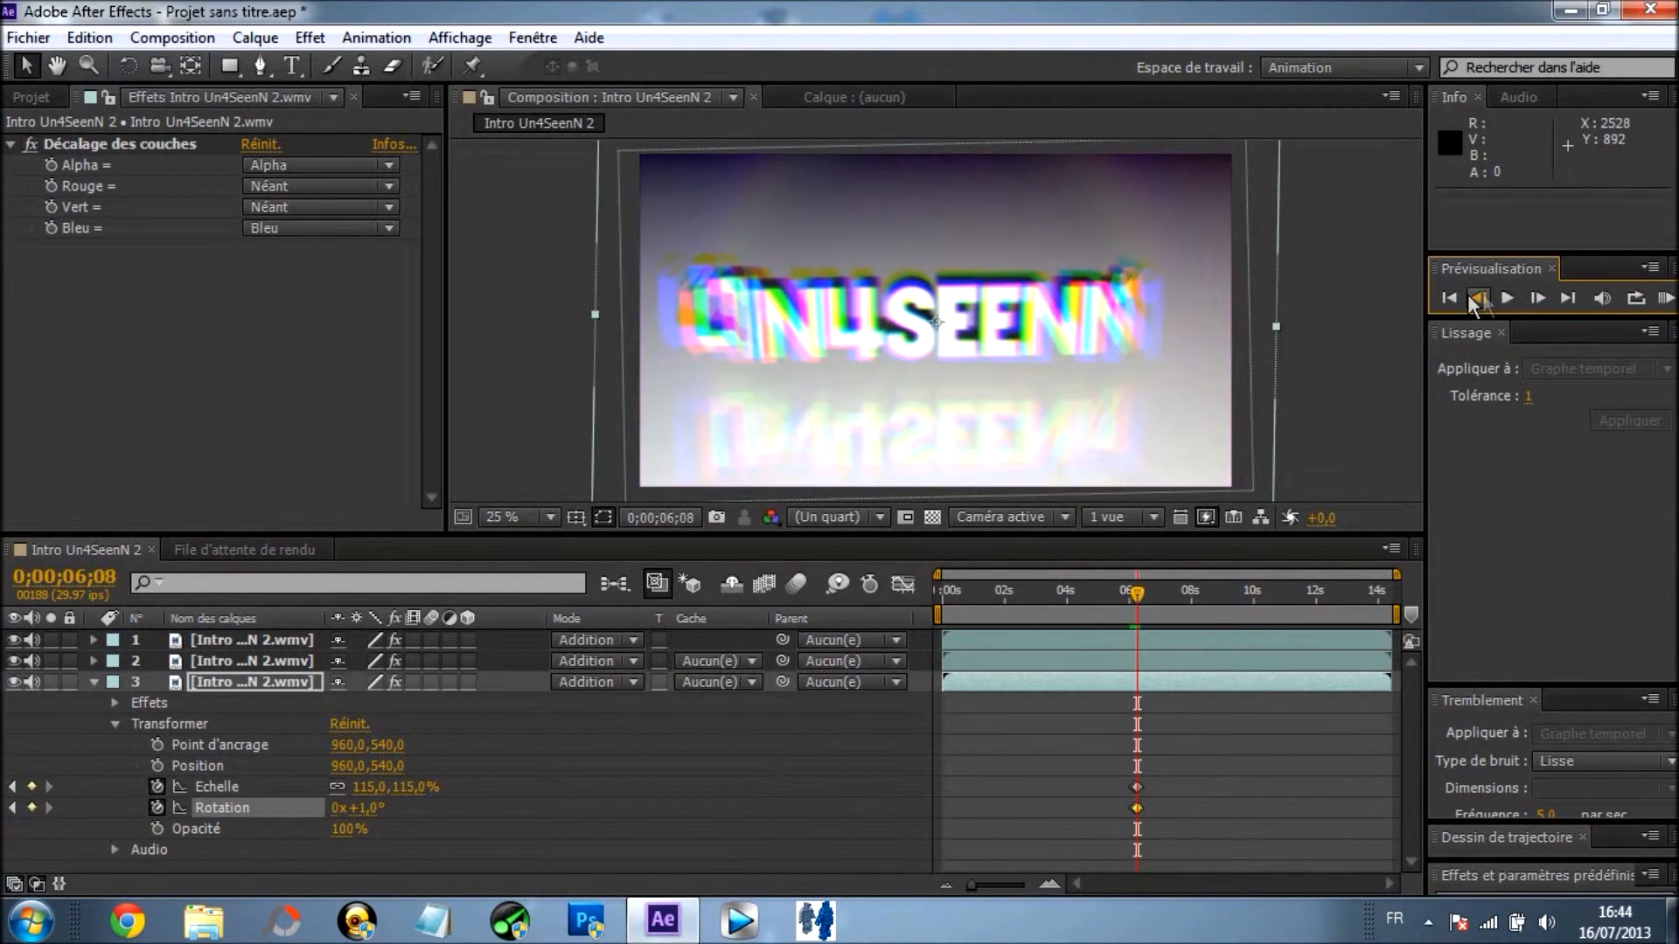
# Advance to 0;00;06;12 and set the third layer's Echelle to 100% and Rotation to 0° there
pyautogui.click(1535, 299)
pyautogui.click(1536, 297)
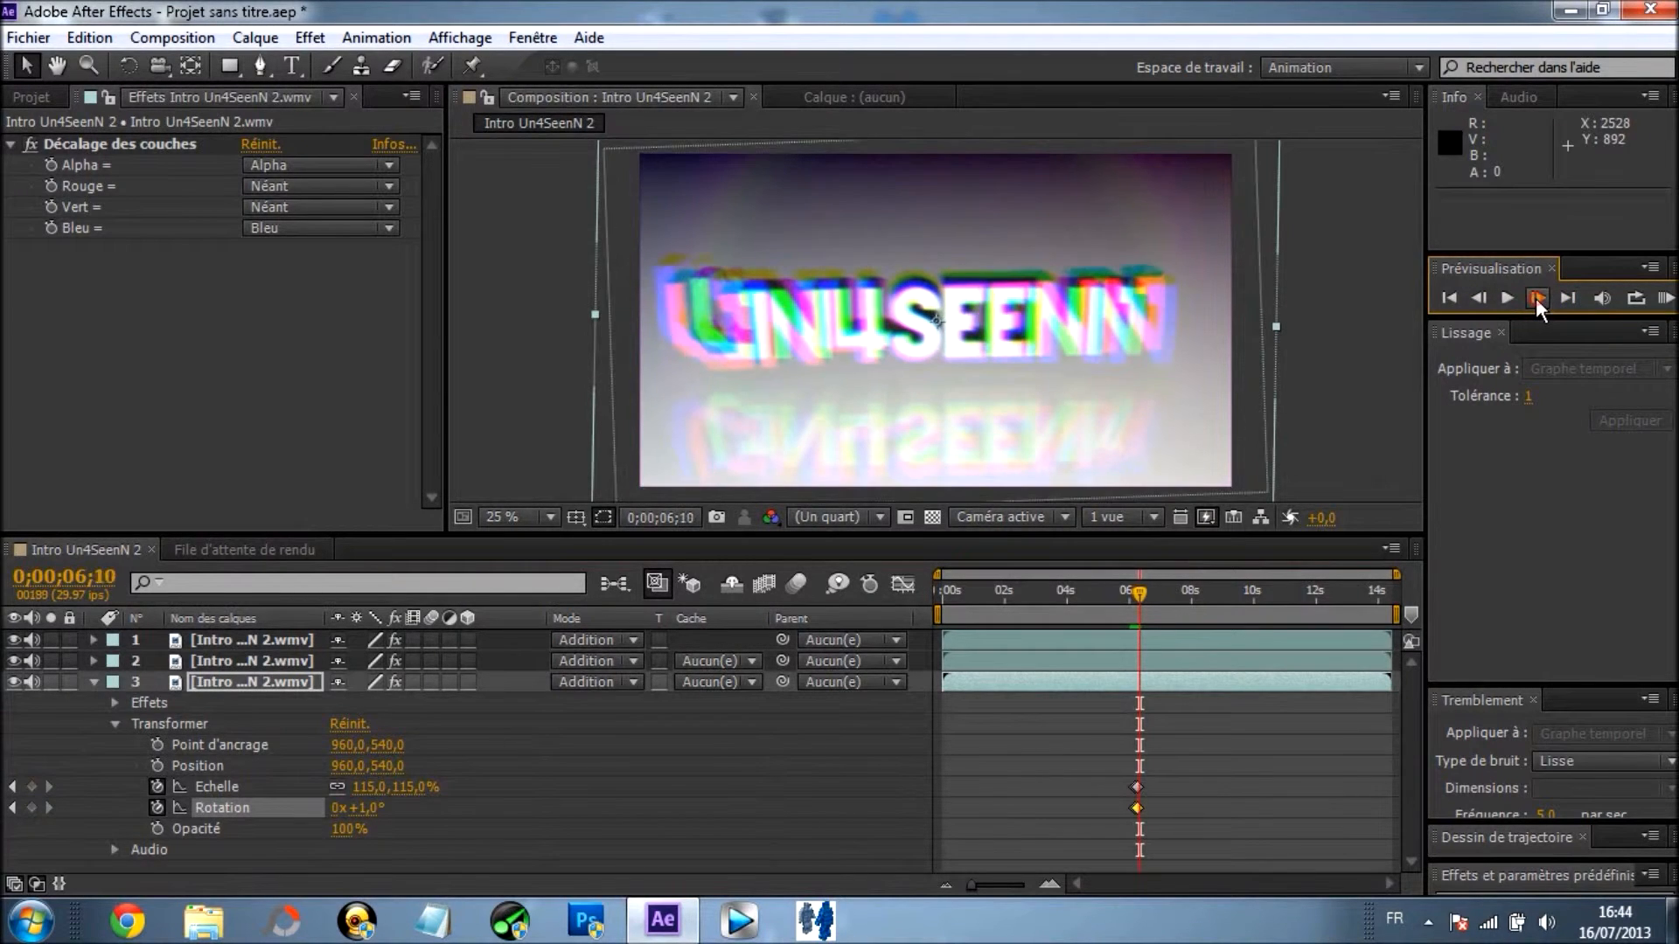
pyautogui.click(1535, 297)
pyautogui.click(1535, 297)
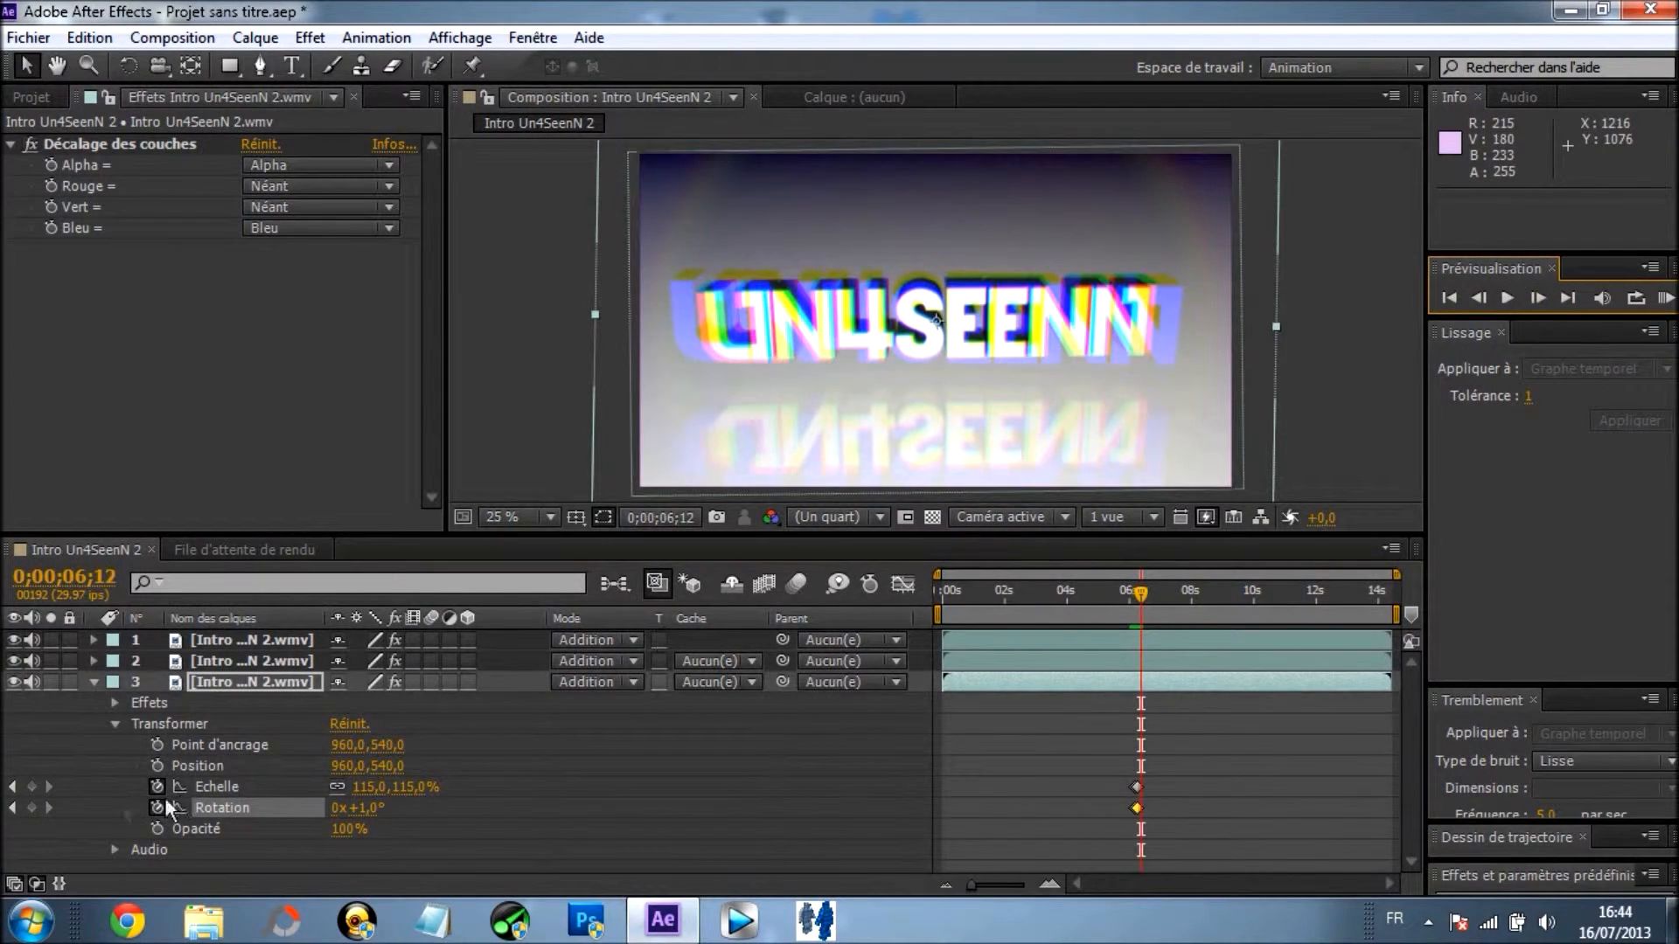
pyautogui.click(370, 787)
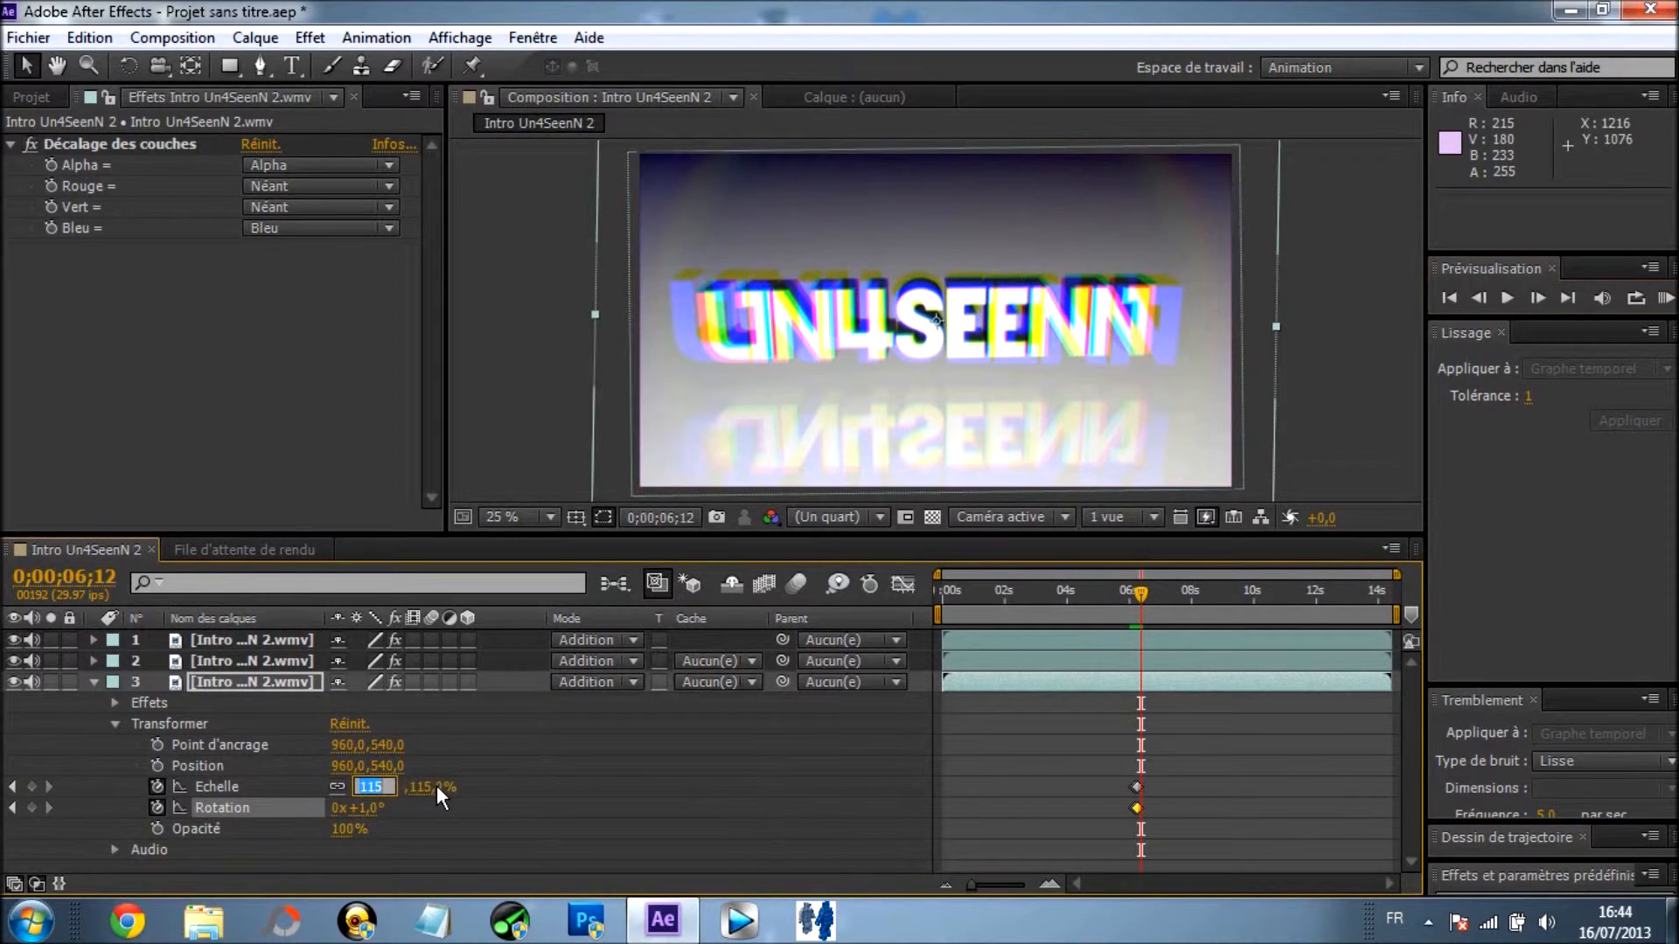
pyautogui.write('100')
pyautogui.press('Return')
pyautogui.click(366, 807)
pyautogui.write('0')
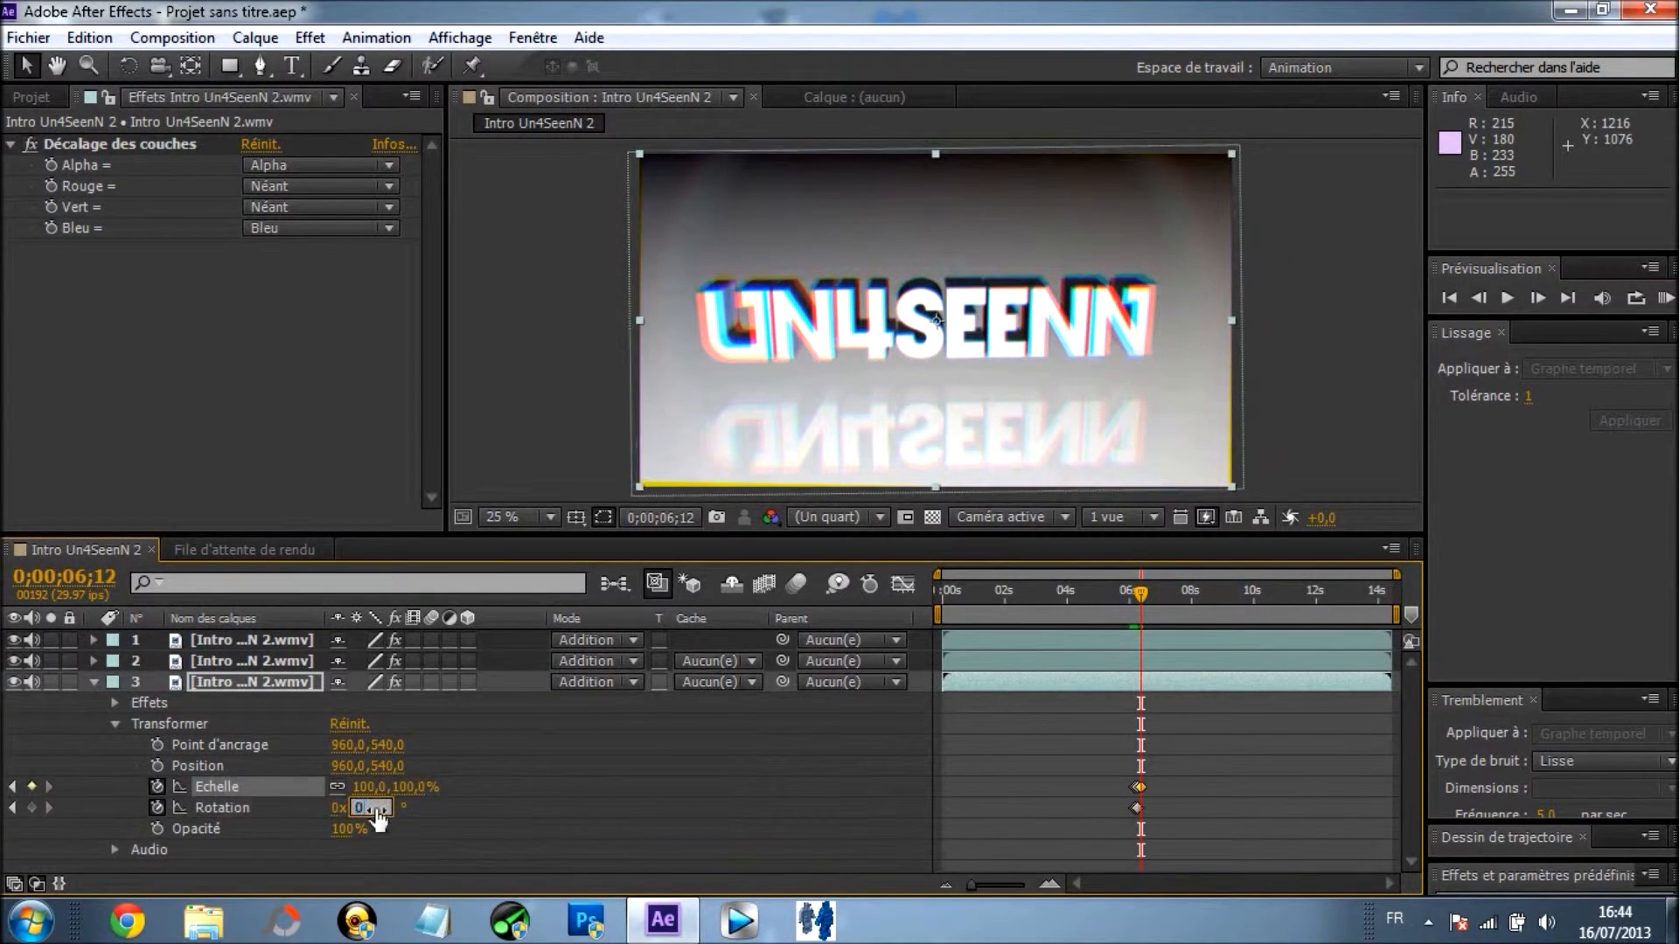
pyautogui.press('Return')
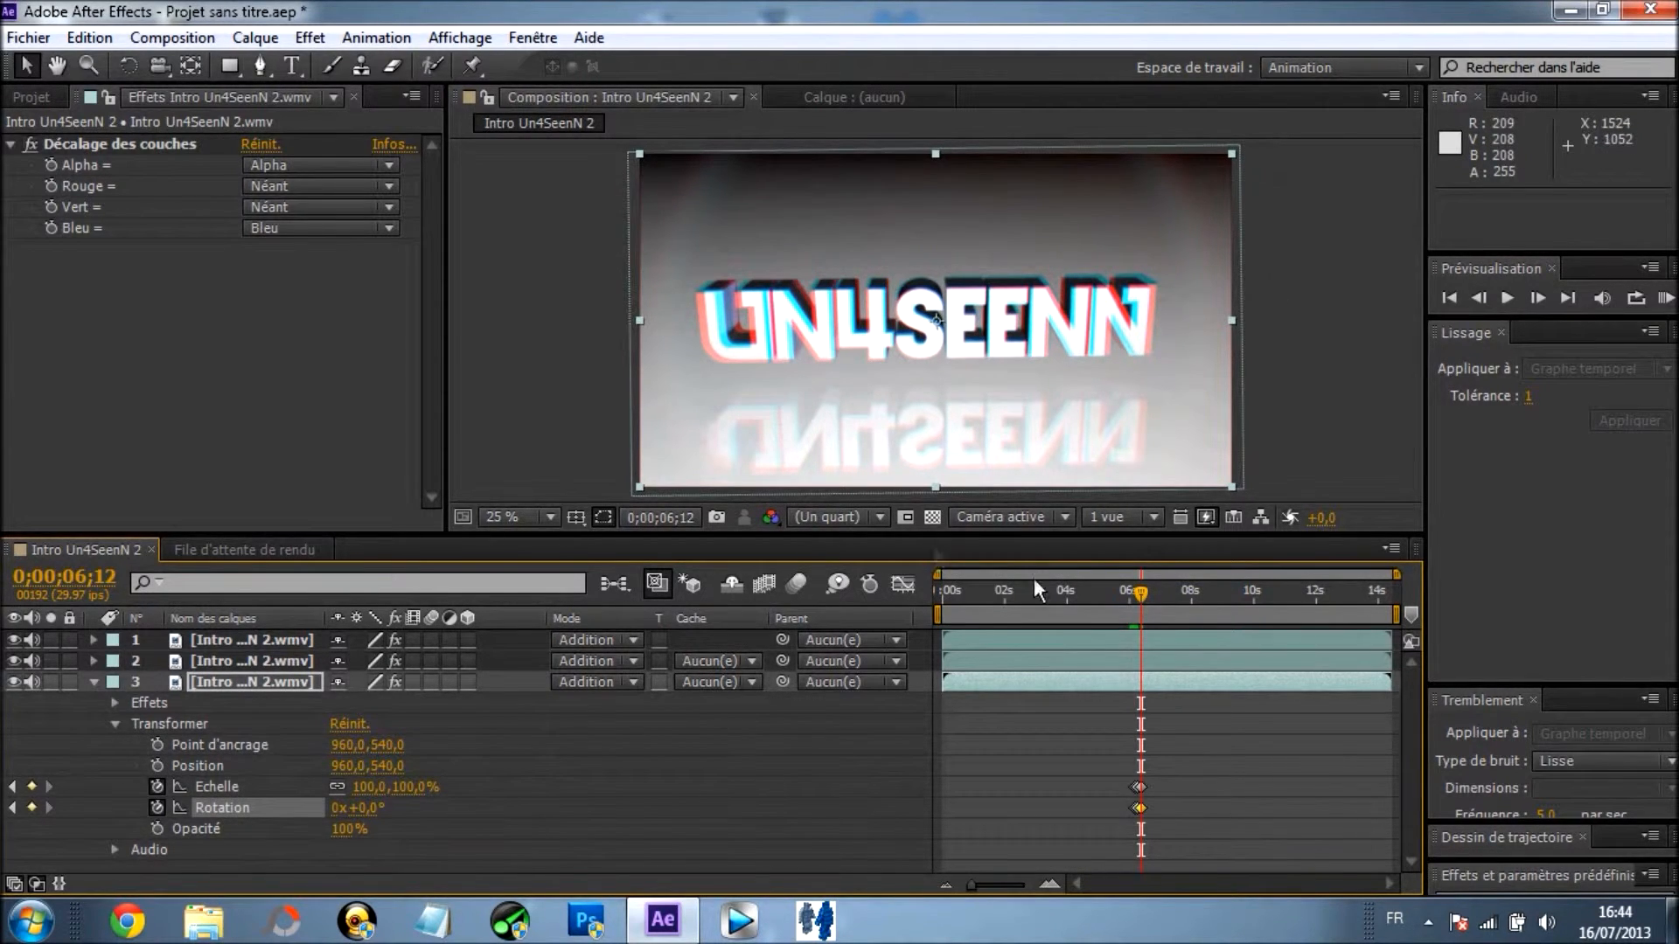
# Play the animation from 0;00;05;24 and run RAM previews of the composition to check the colour split
pyautogui.moveTo(1141, 593); pyautogui.dragTo(1122, 595)
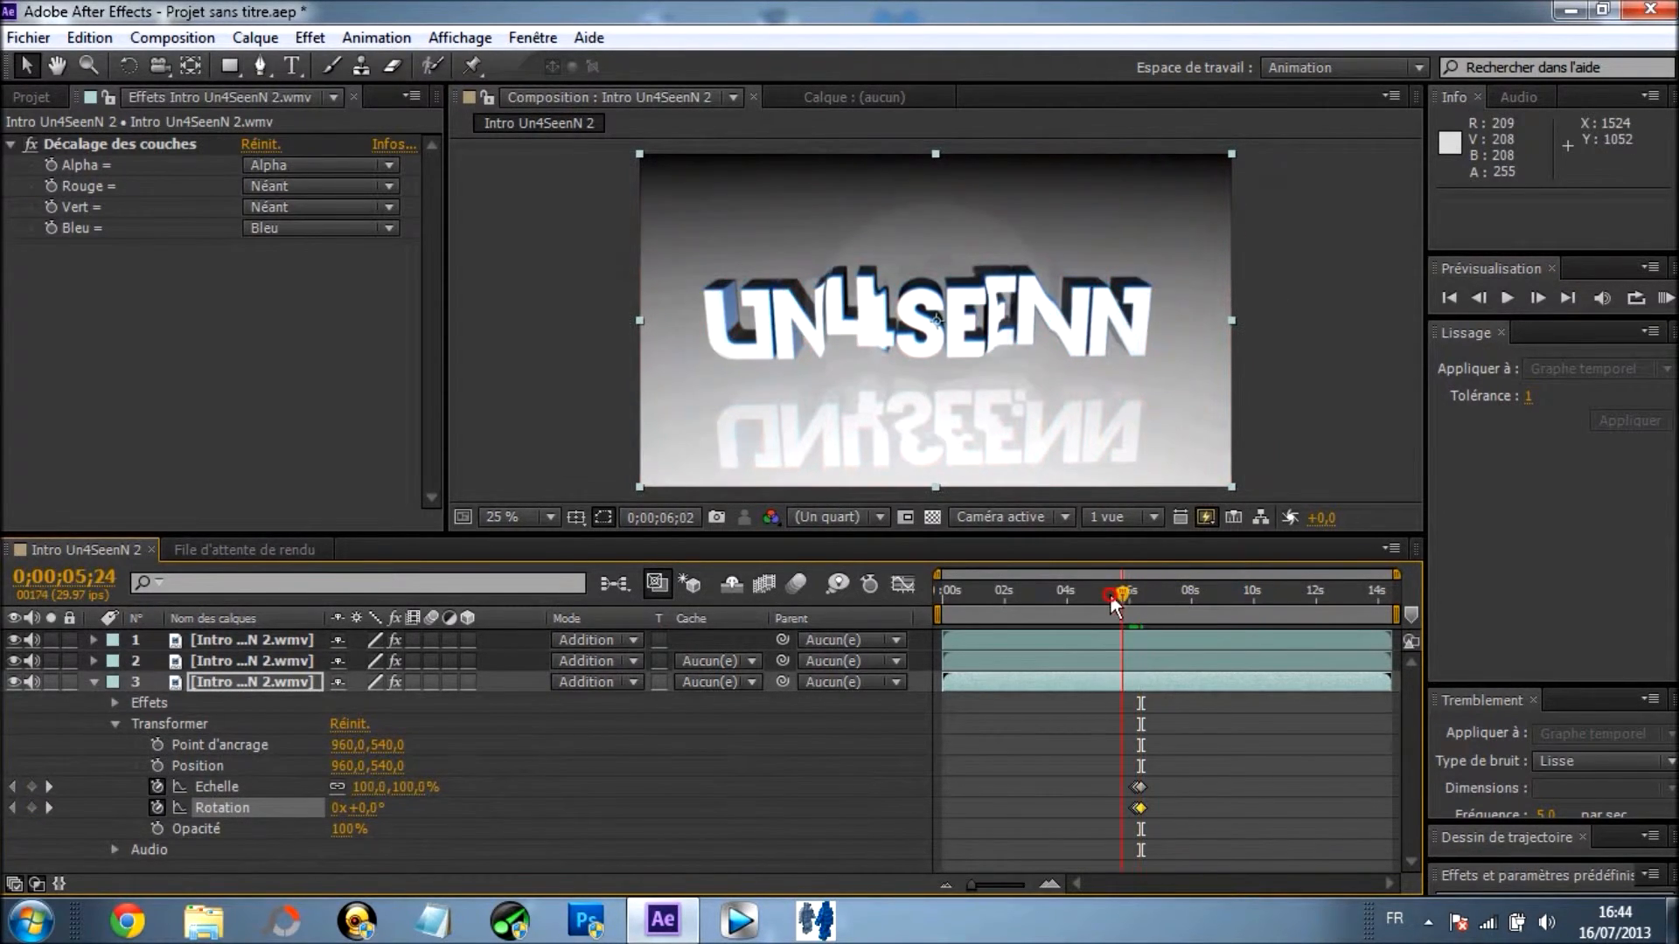
pyautogui.click(1516, 298)
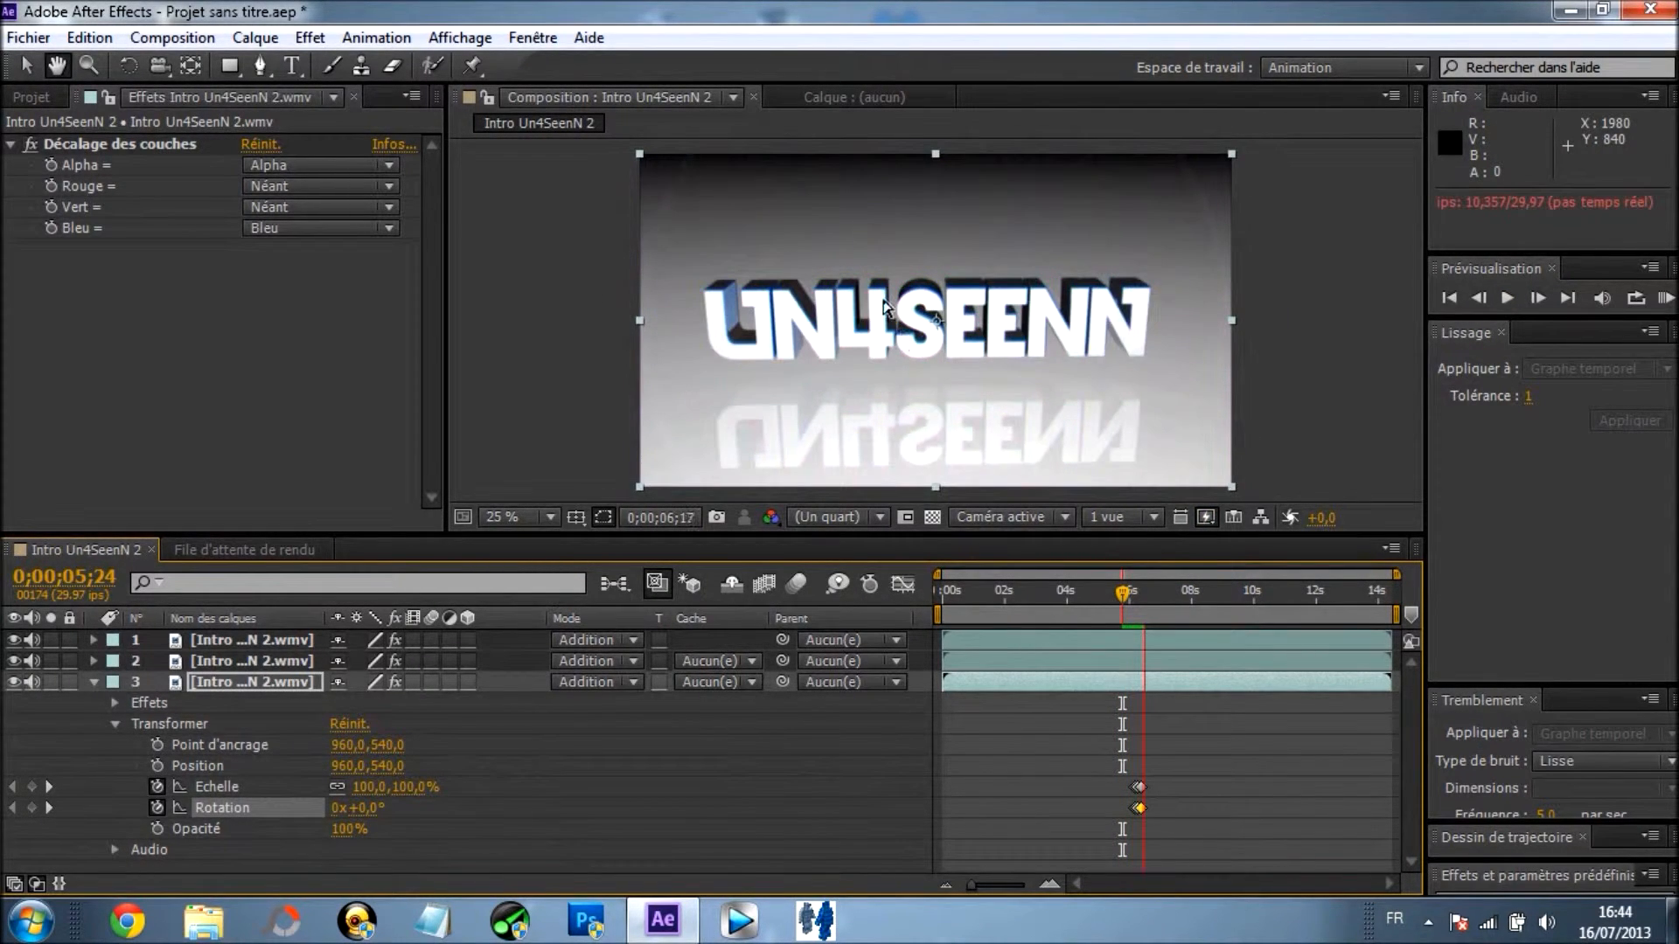
pyautogui.click(1661, 298)
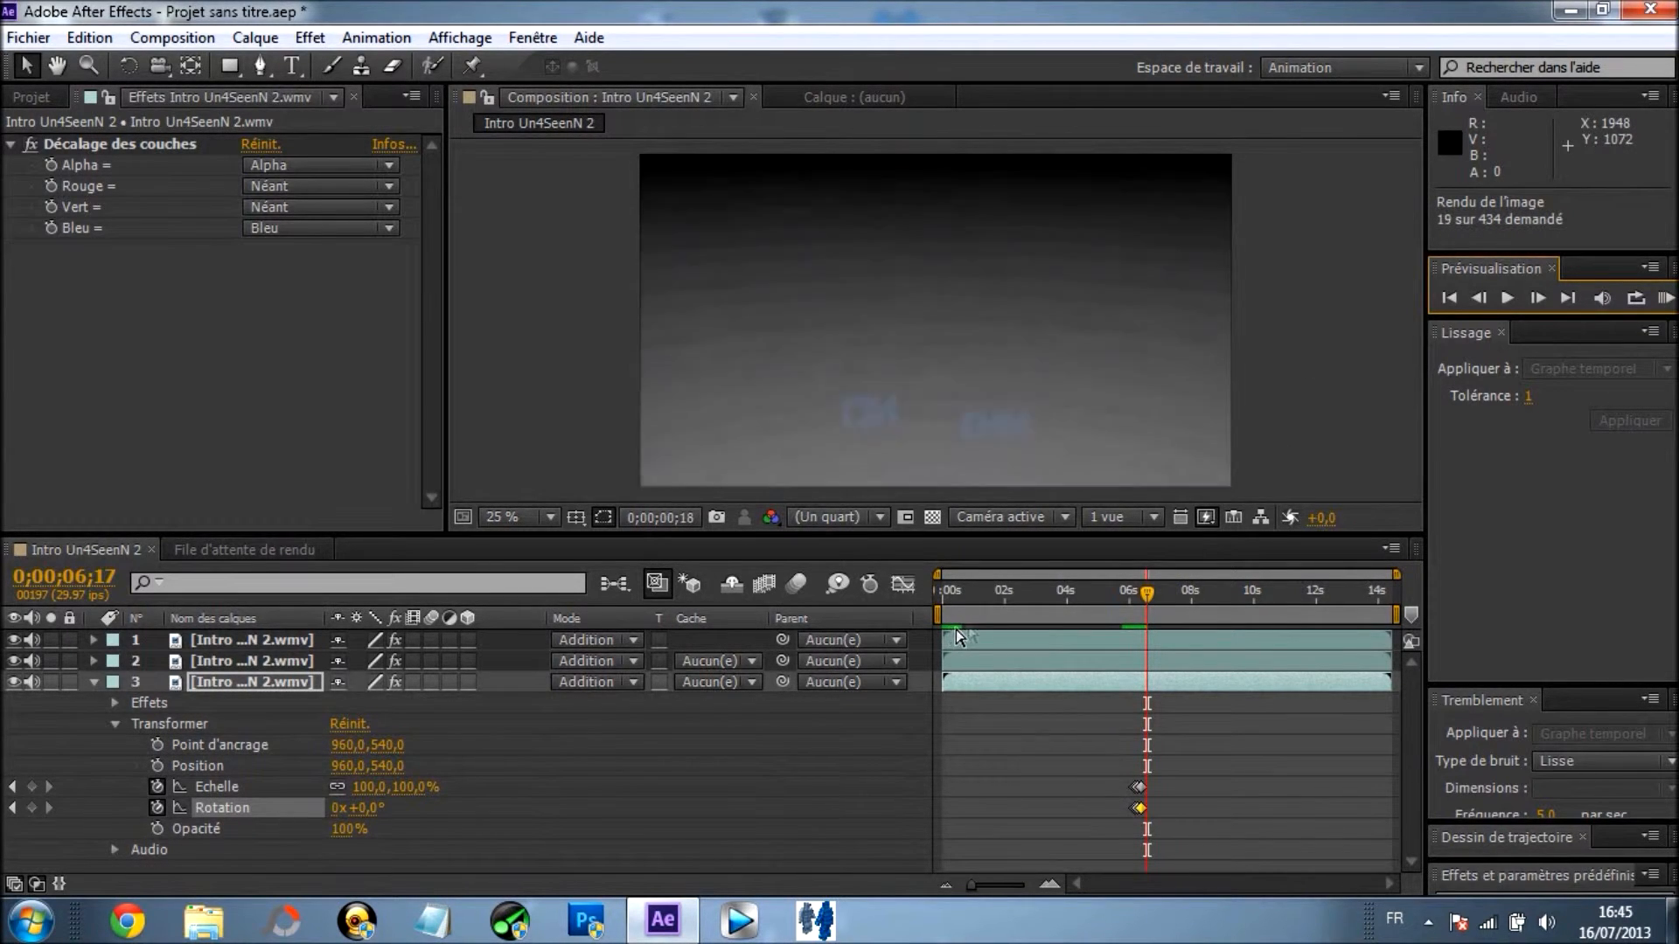
pyautogui.click(1665, 299)
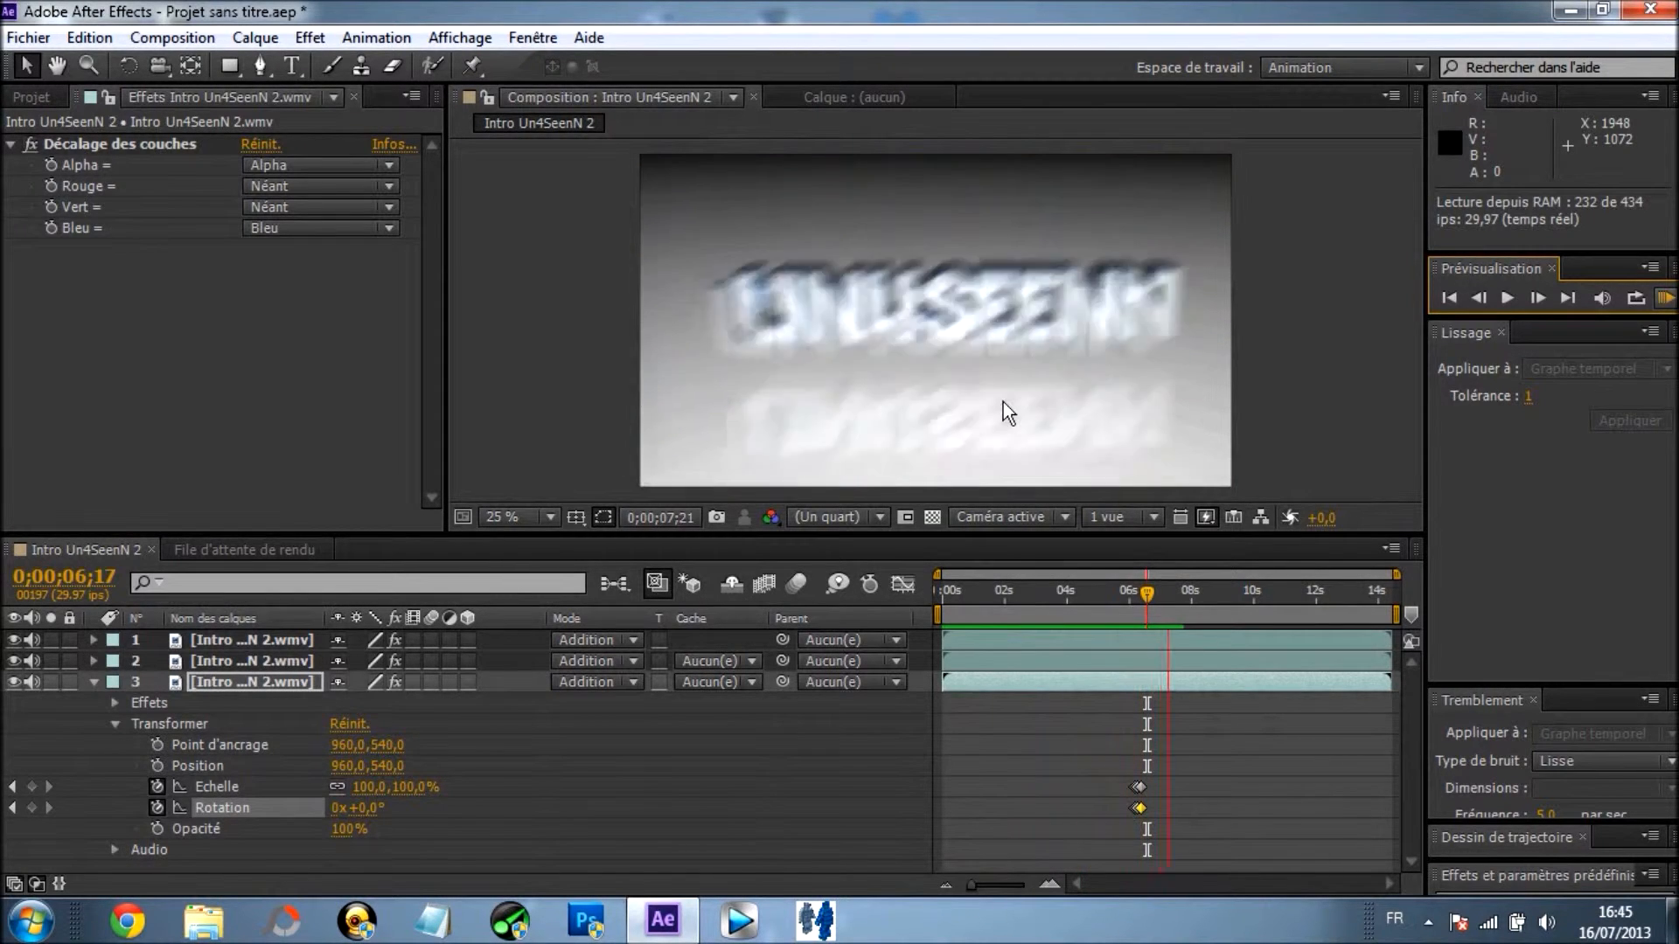
pyautogui.moveTo(1177, 589); pyautogui.dragTo(1087, 595)
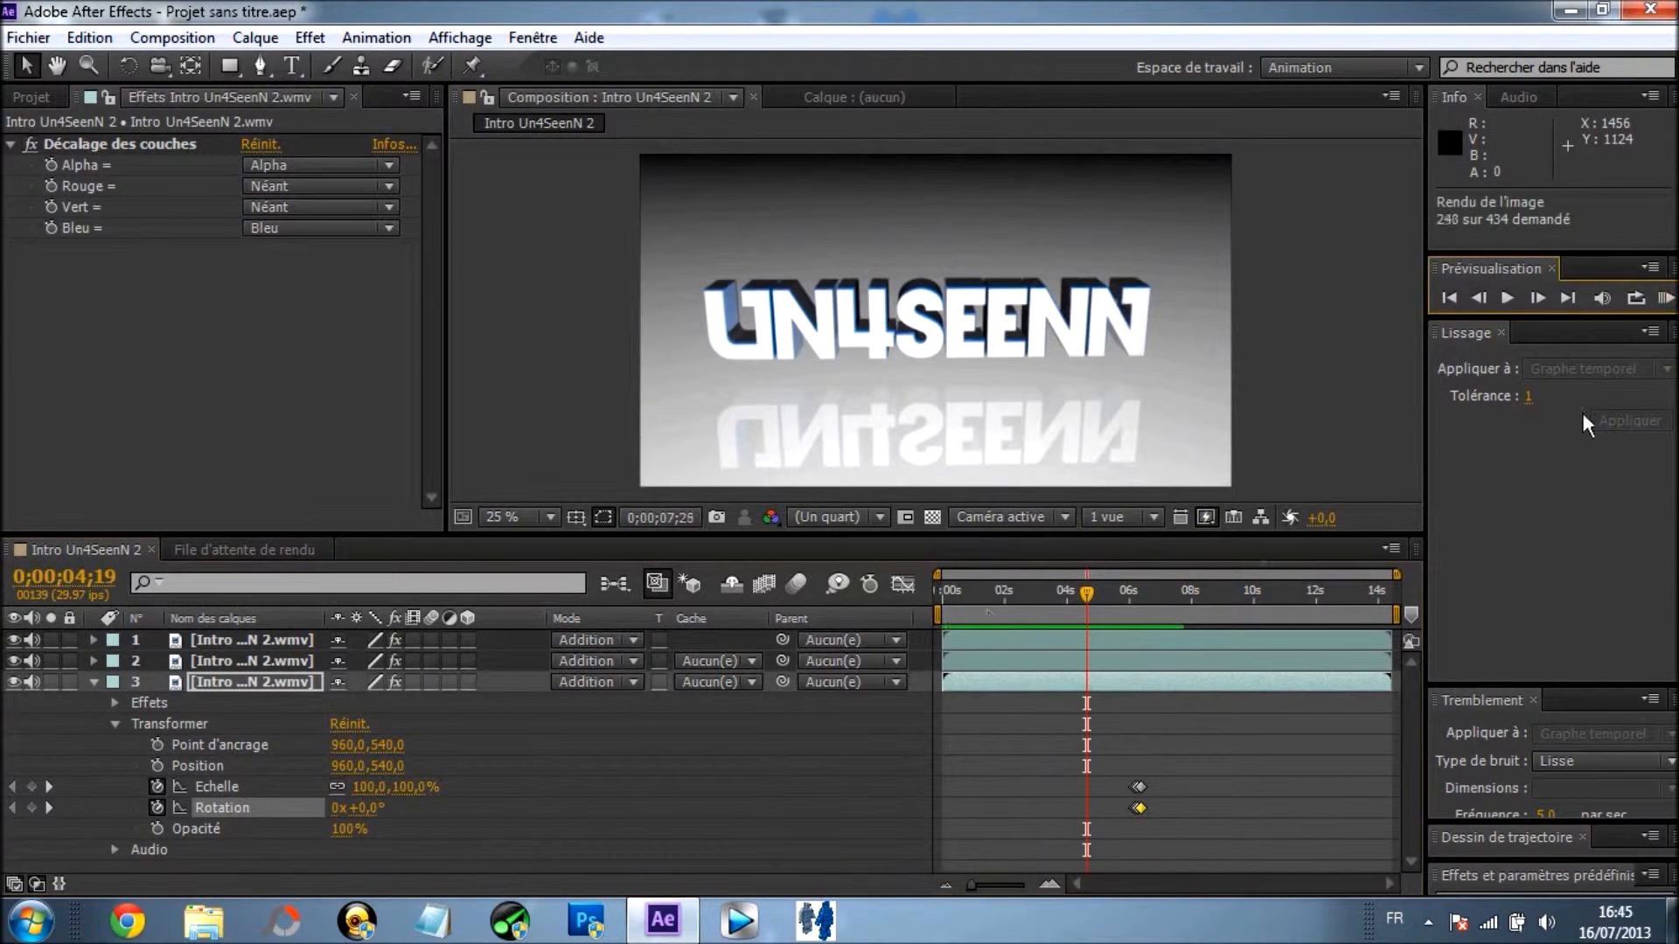
pyautogui.click(1671, 302)
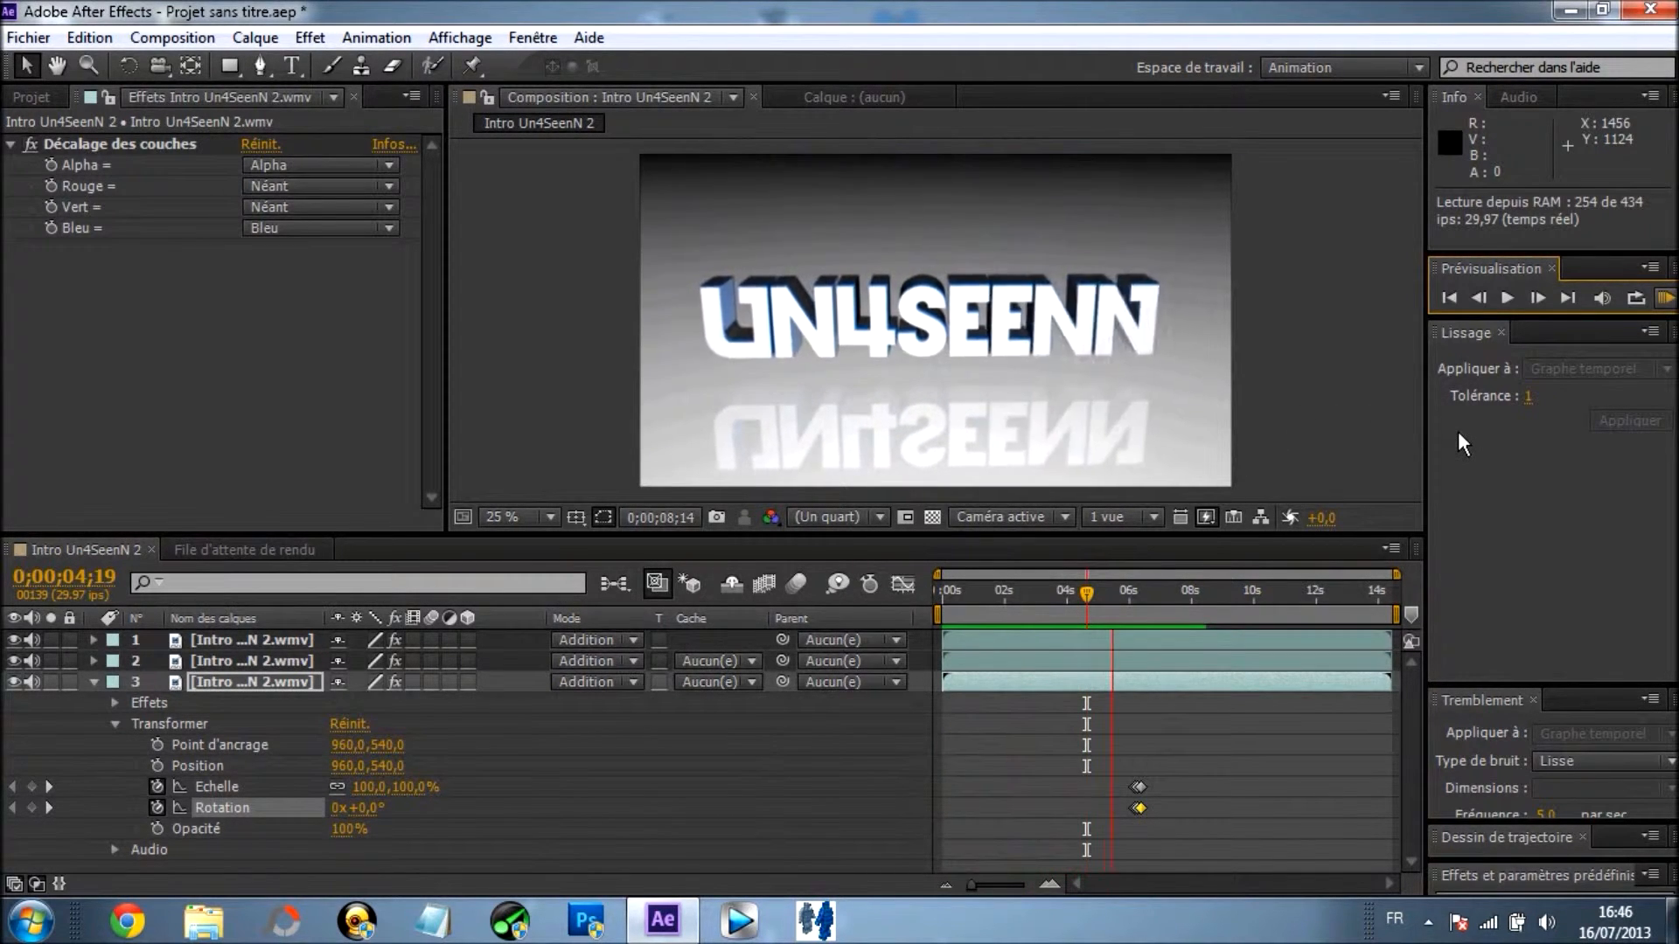
pyautogui.press('space')
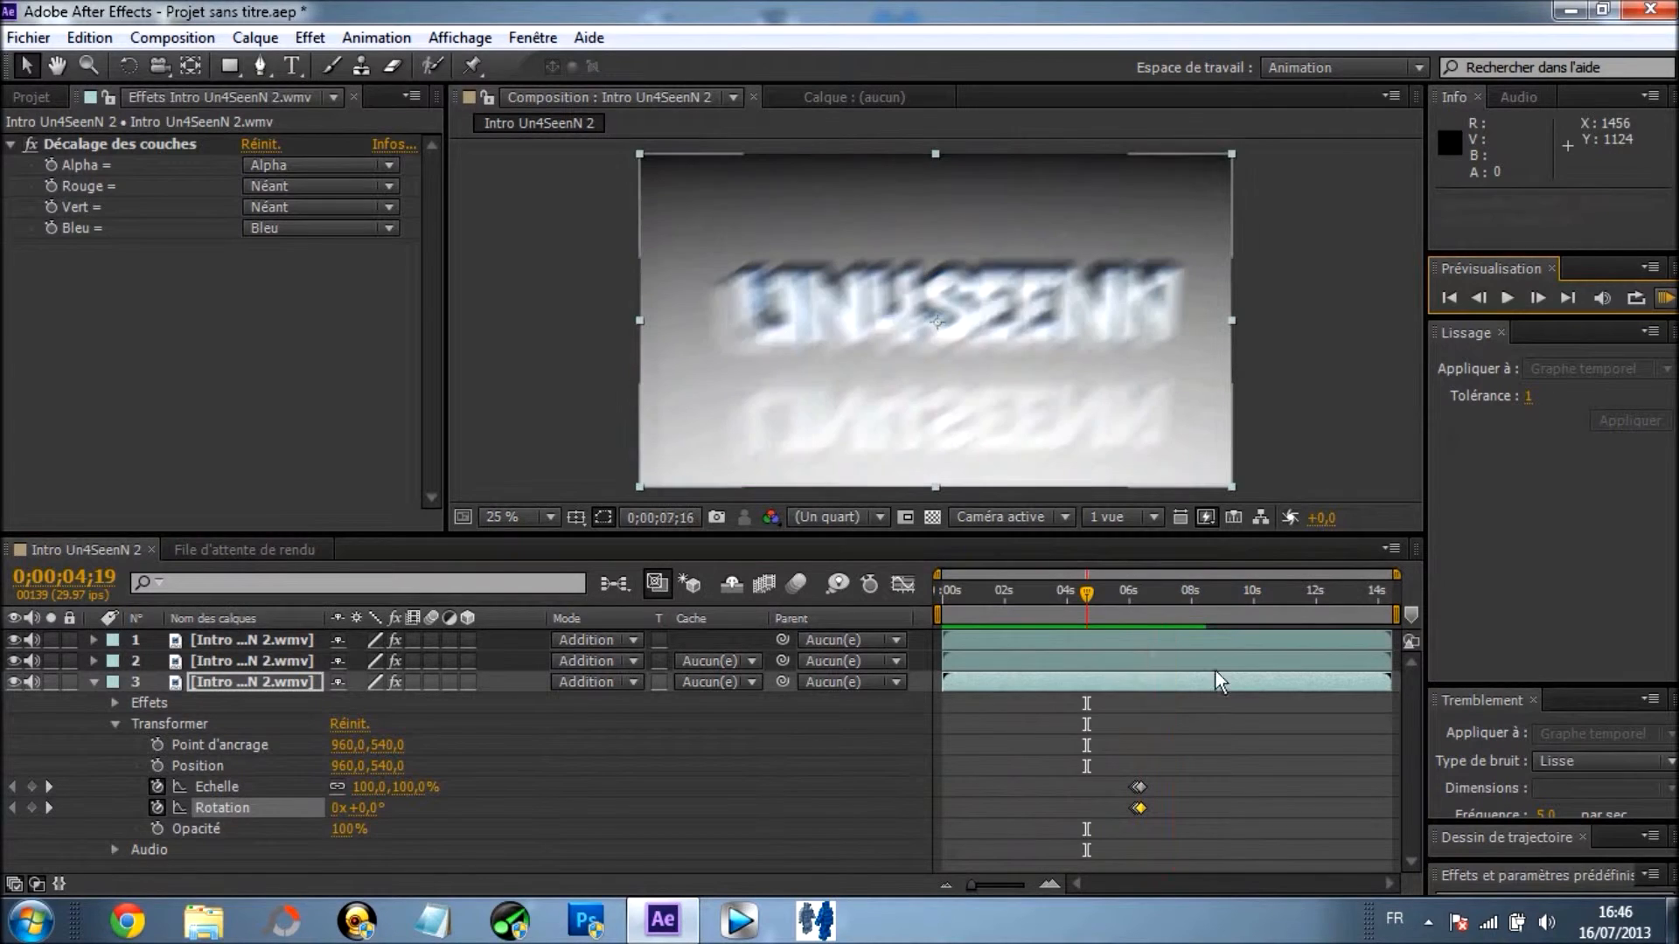
# Spread the third layer's Echelle and Rotation keyframes apart, with the middle pair at about 7 s and the last at about 8 s
pyautogui.moveTo(1177, 596); pyautogui.dragTo(1130, 619)
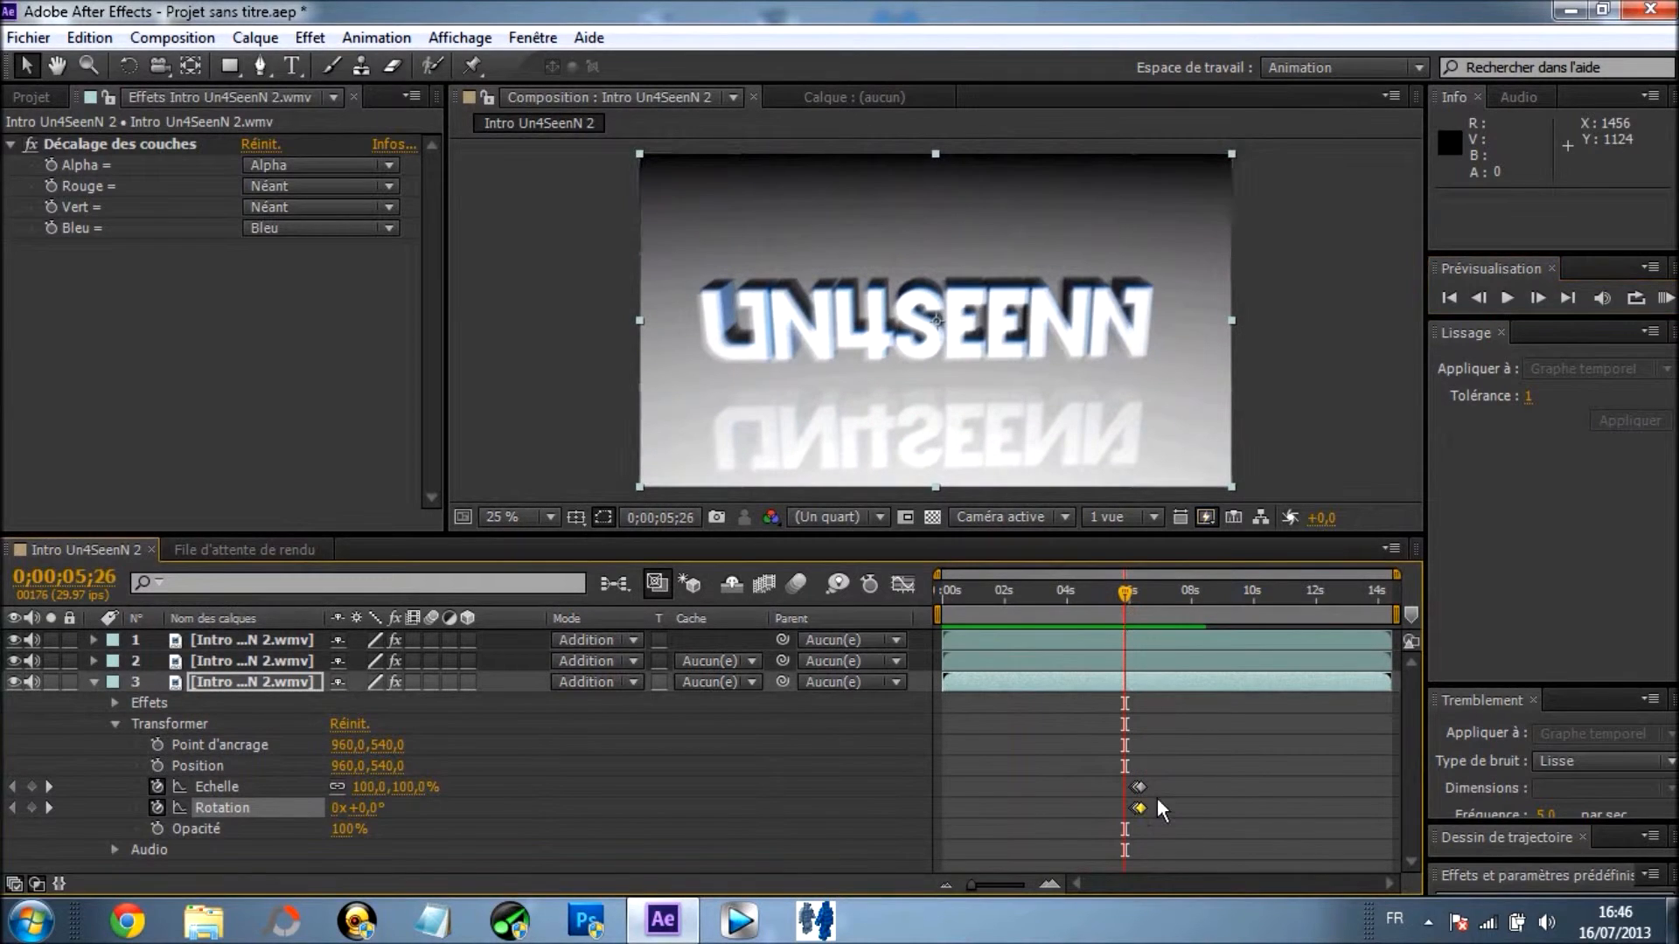
pyautogui.moveTo(1157, 778); pyautogui.dragTo(1142, 845)
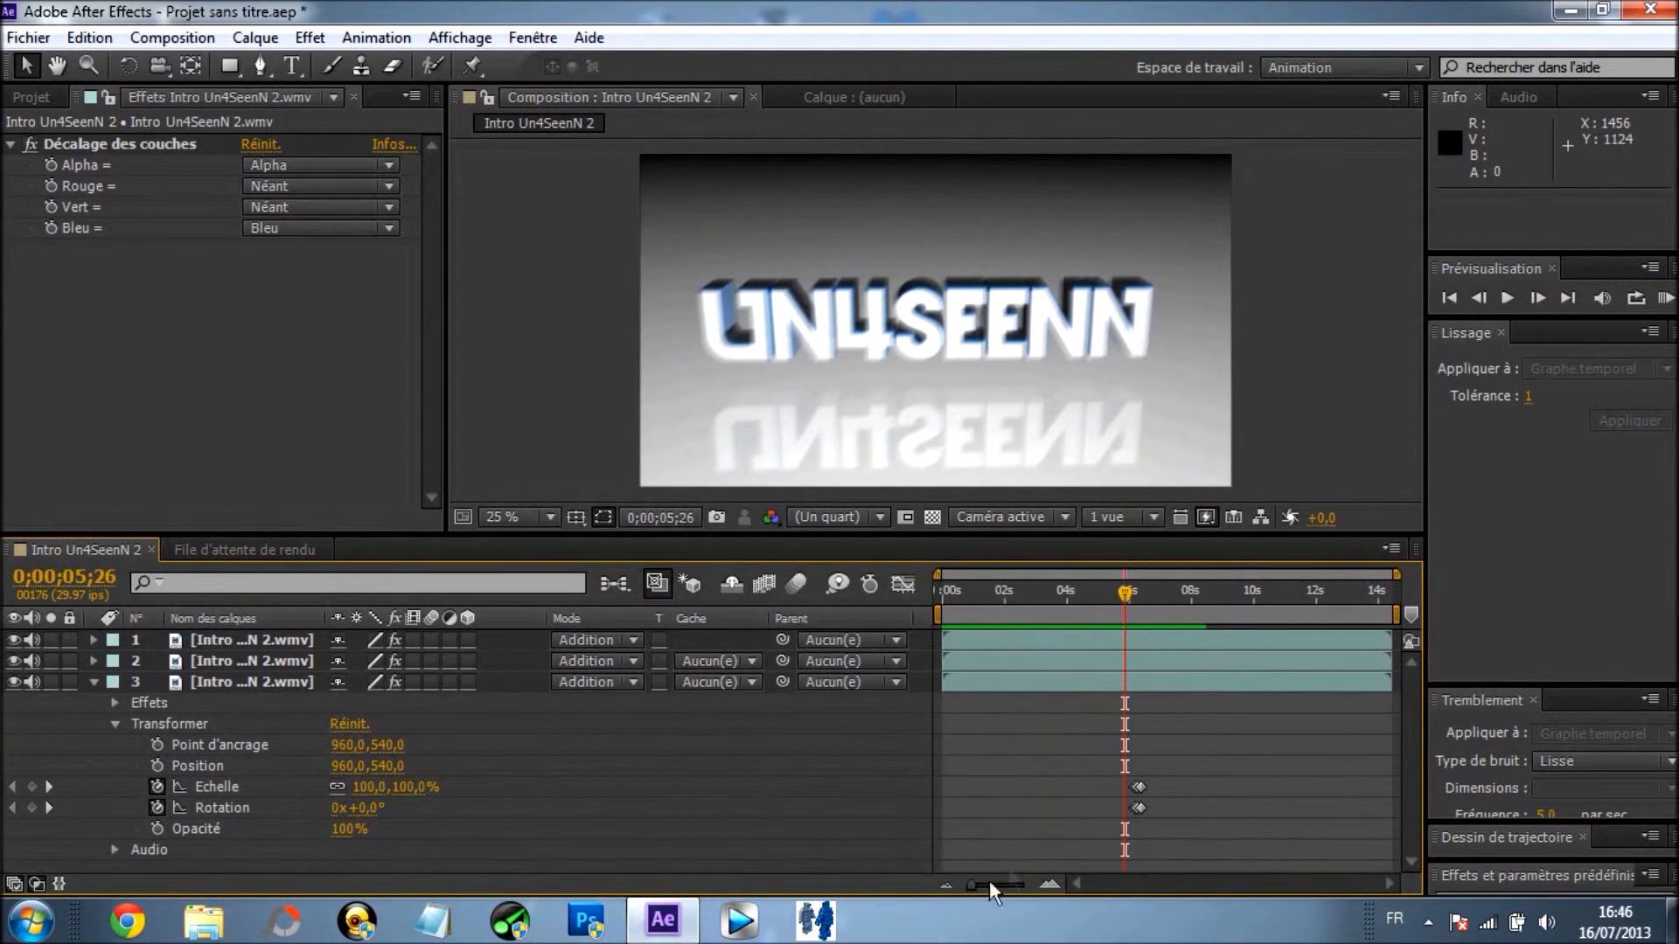
pyautogui.moveTo(972, 885); pyautogui.dragTo(997, 885)
pyautogui.moveTo(1230, 781); pyautogui.dragTo(1311, 808)
# Run a RAM preview of the composition to check the third layer's respaced keyframes
pyautogui.click(1665, 299)
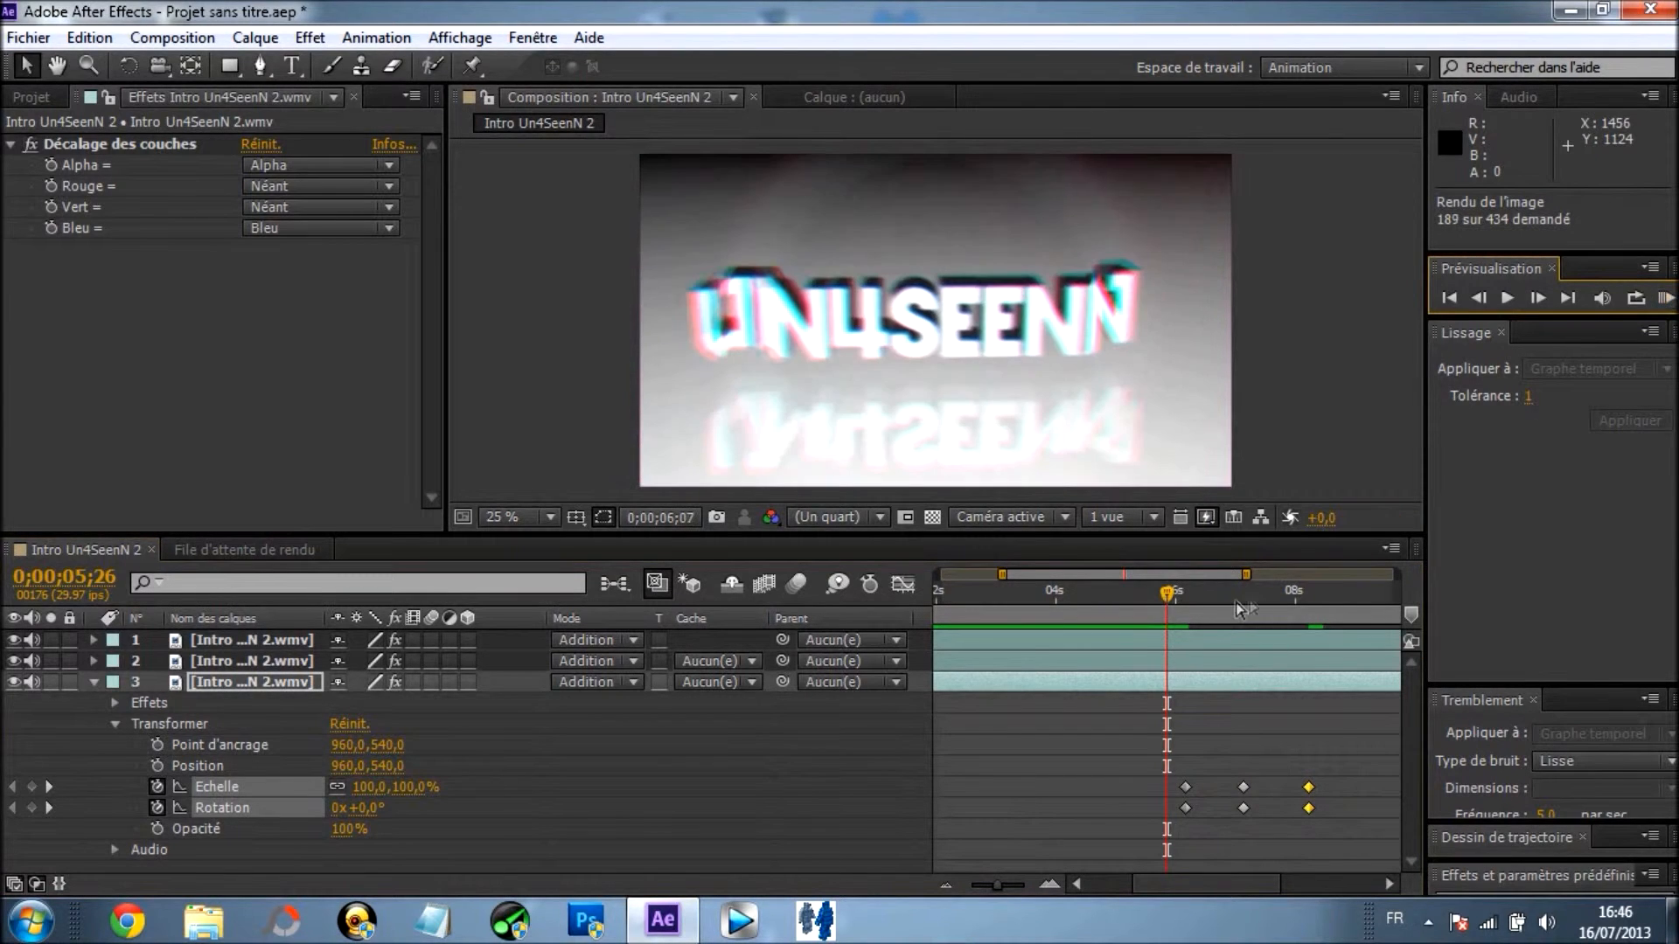
pyautogui.click(1196, 633)
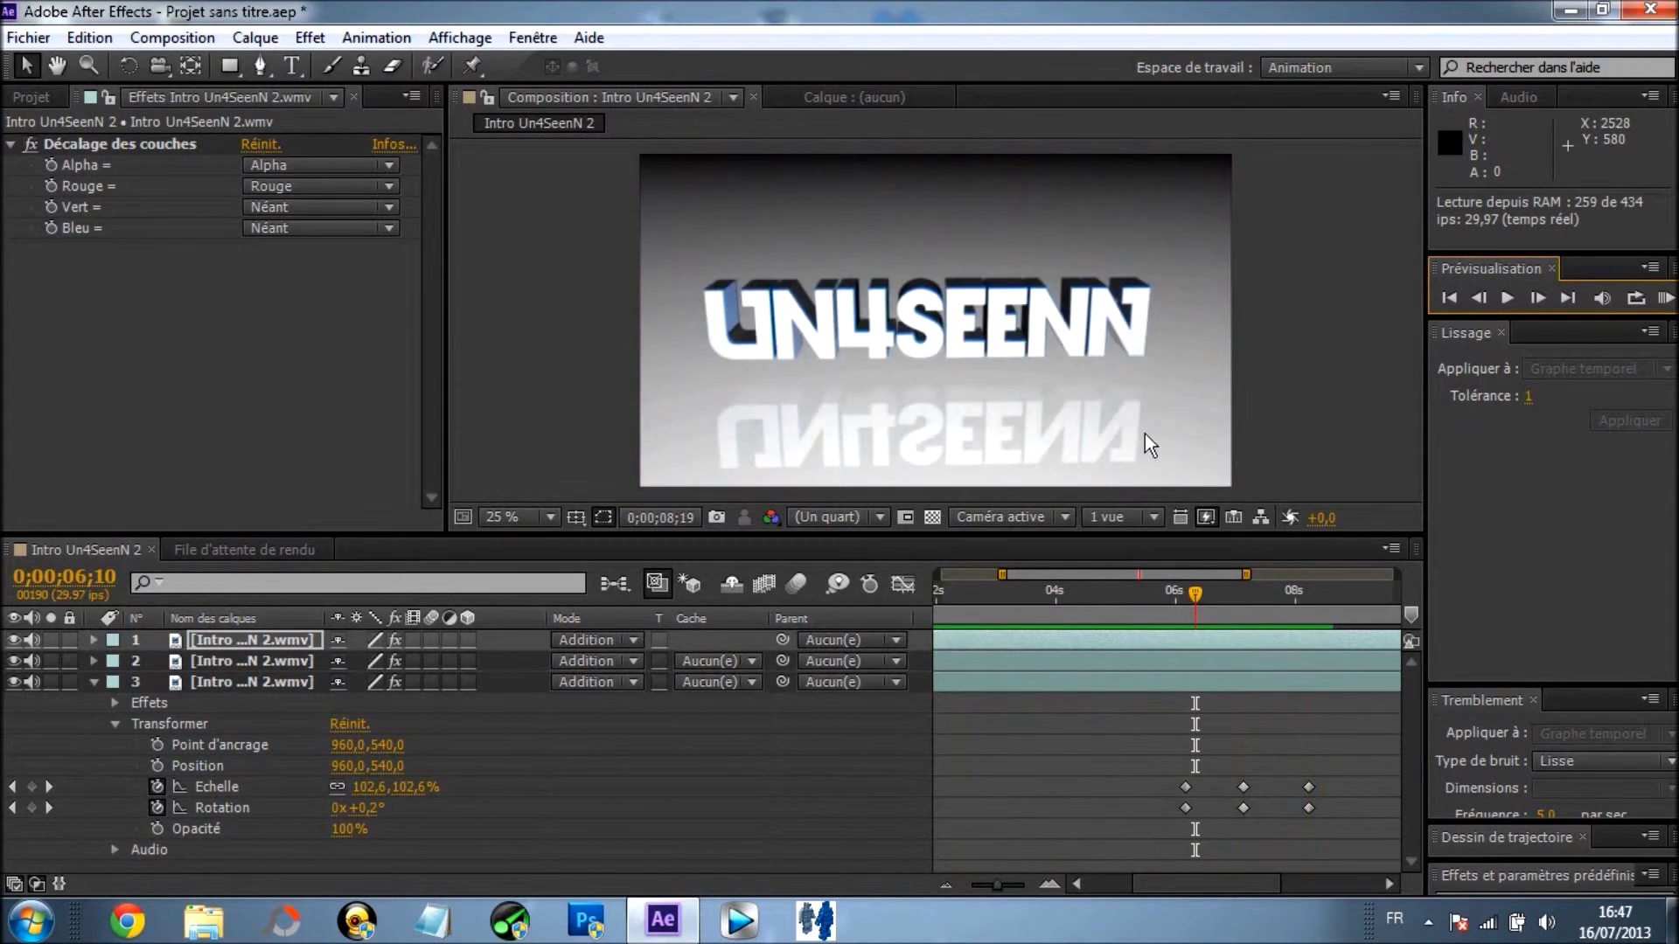
pyautogui.press('space')
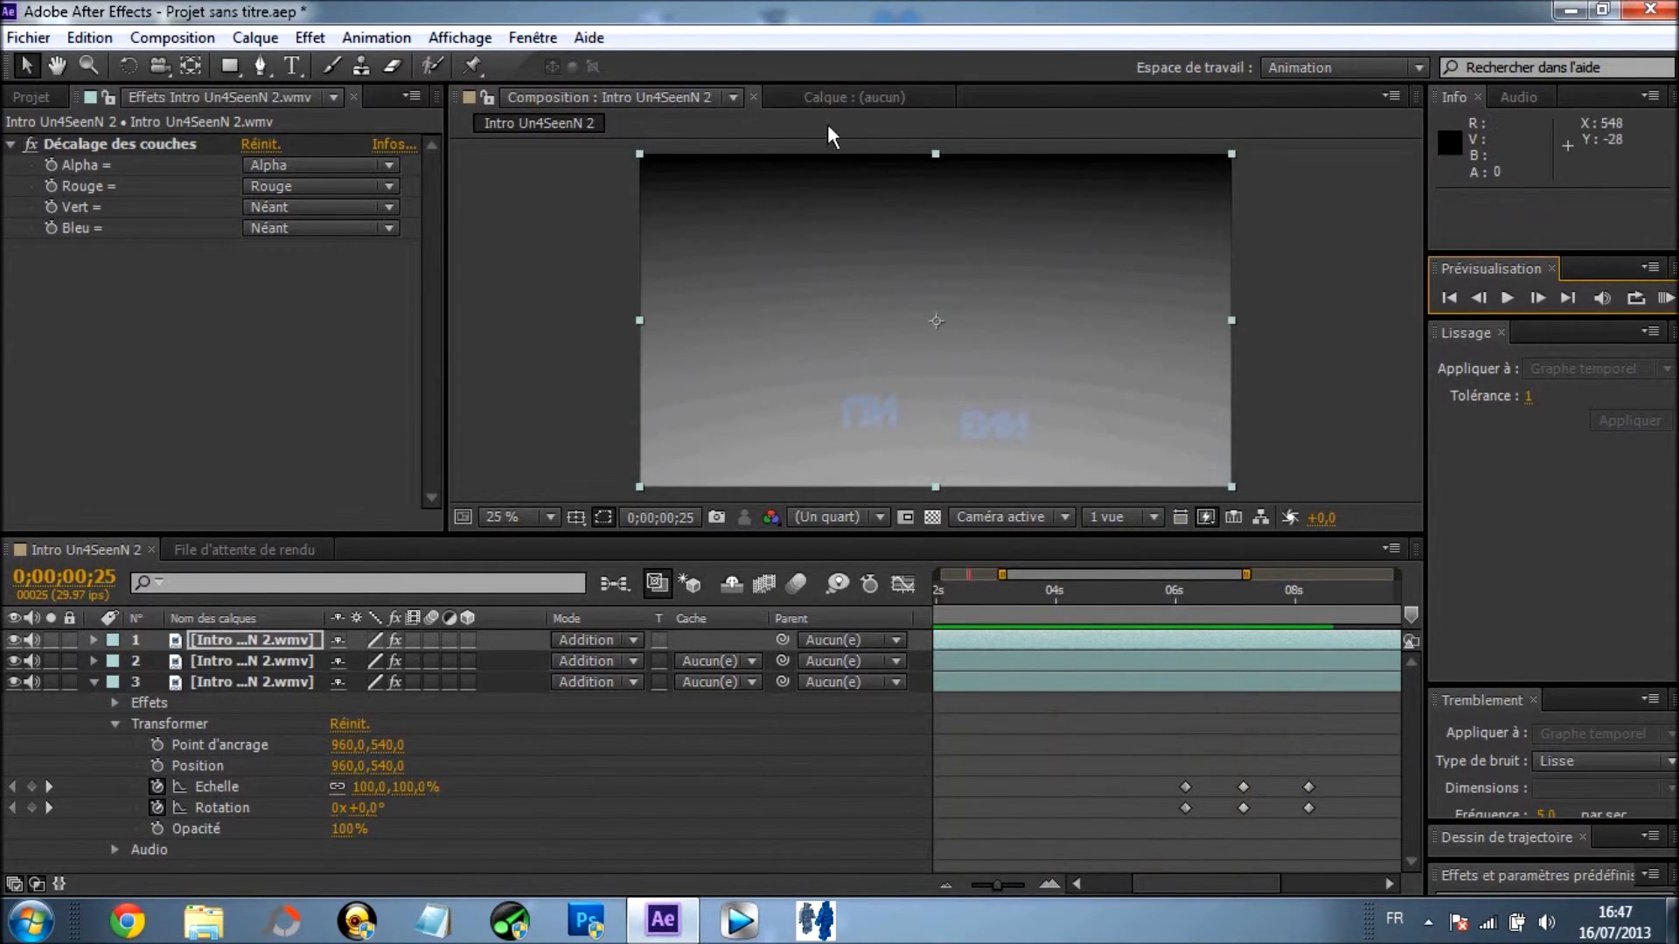
# Close the empty layer viewer beside the composition view
pyautogui.click(925, 99)
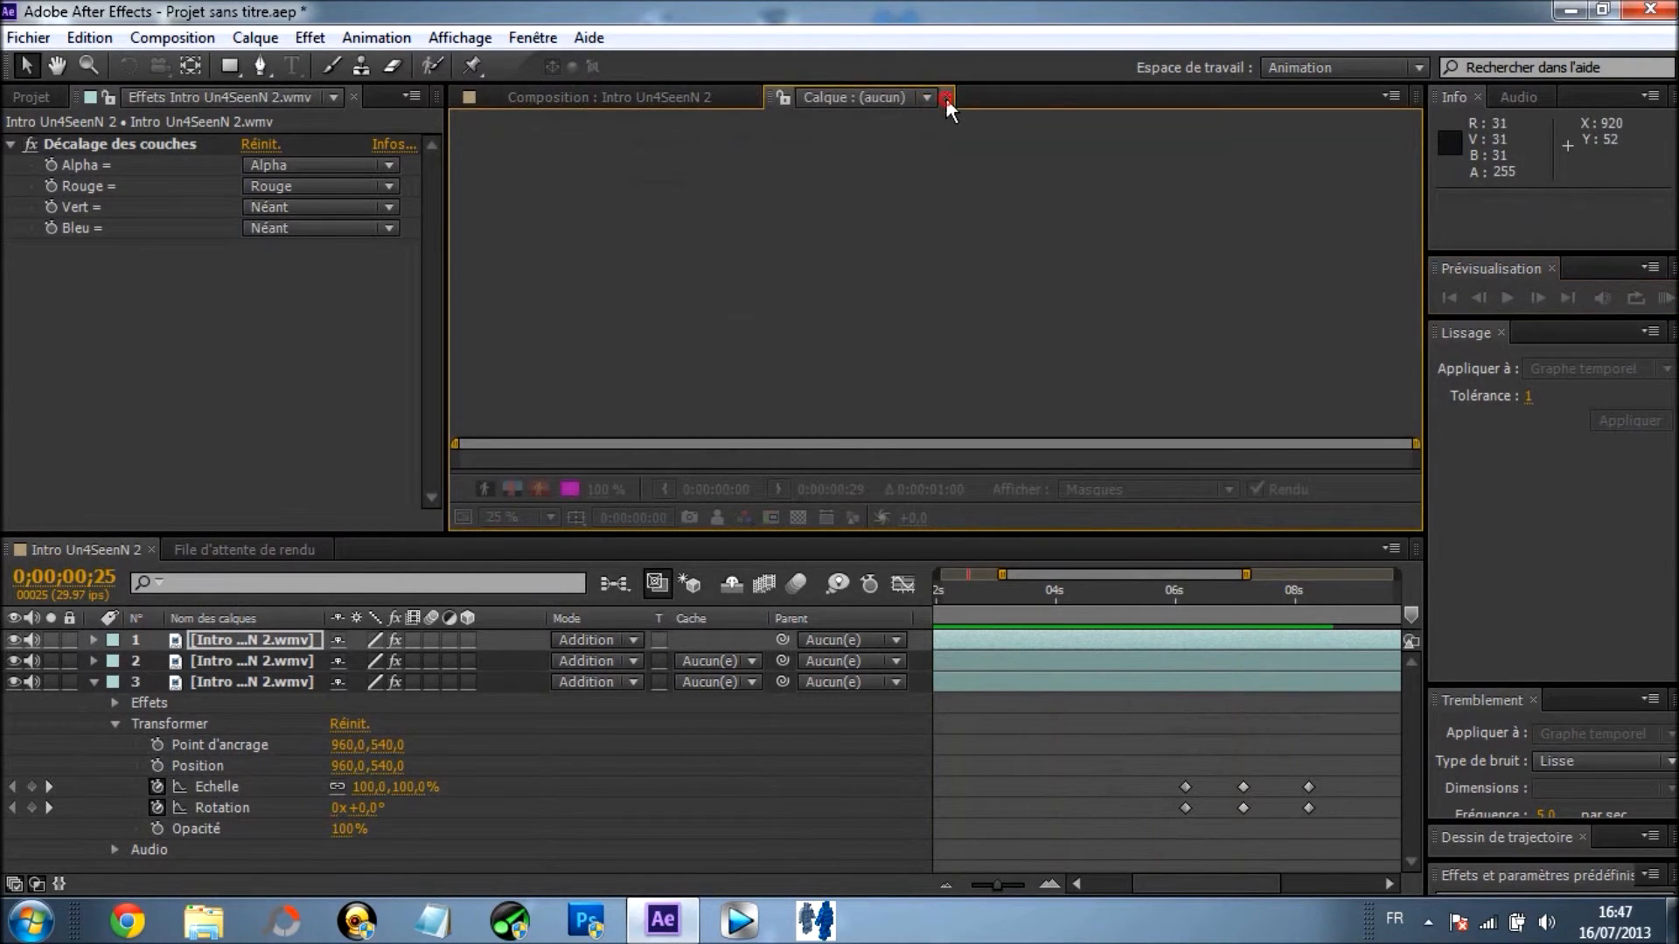
pyautogui.click(946, 98)
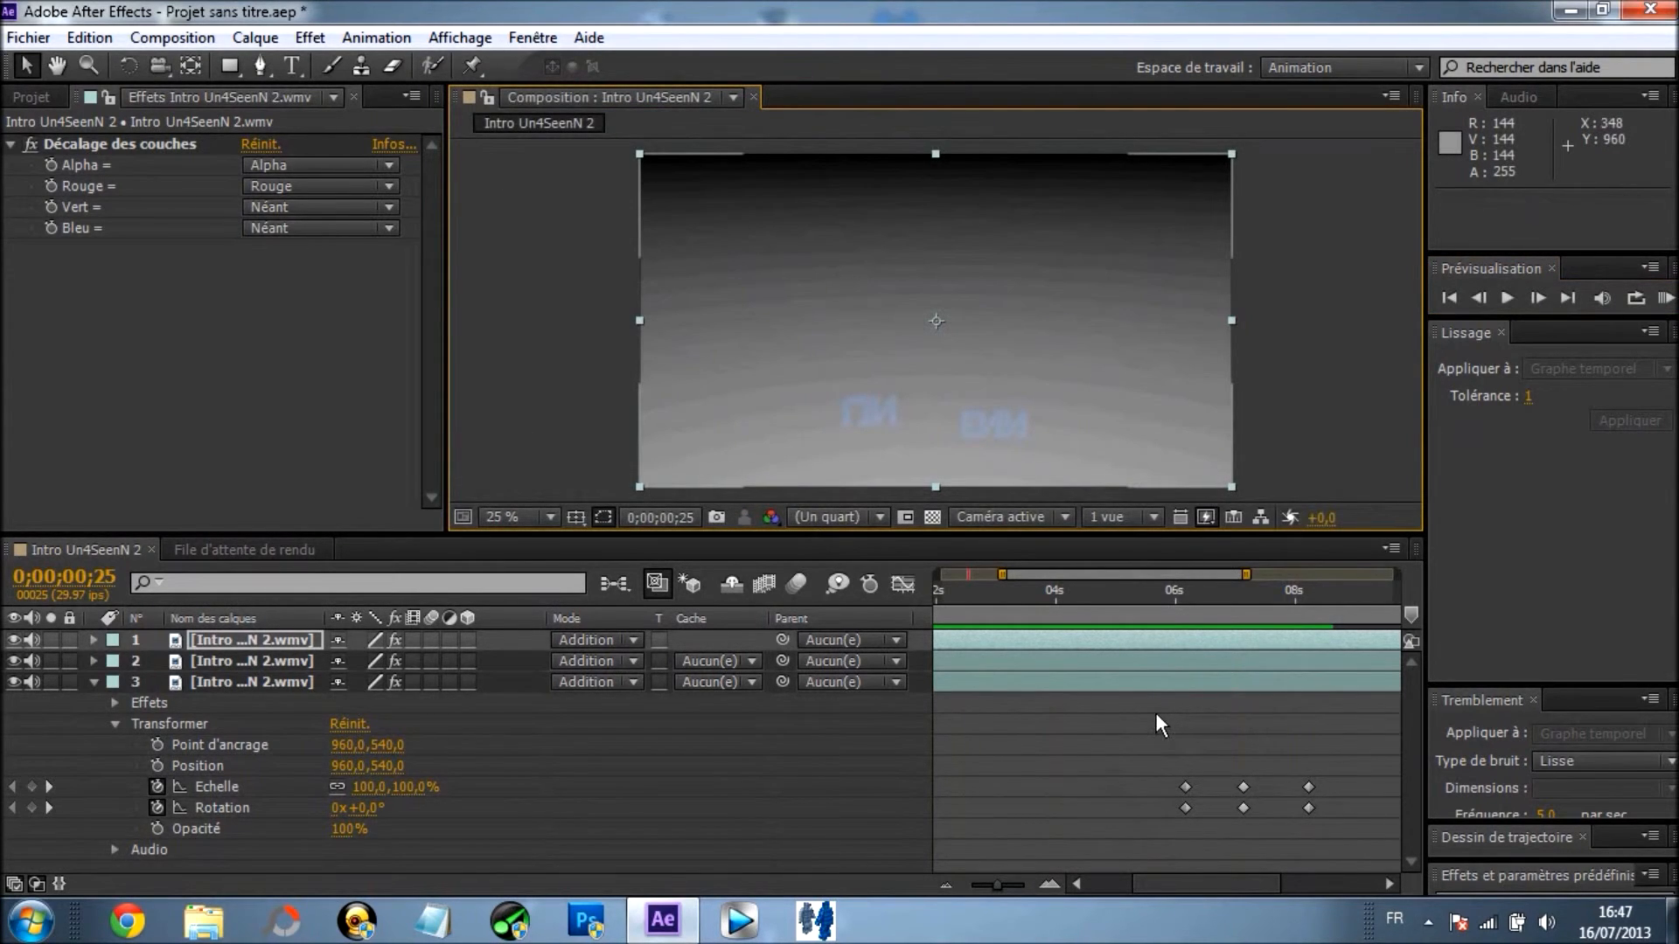